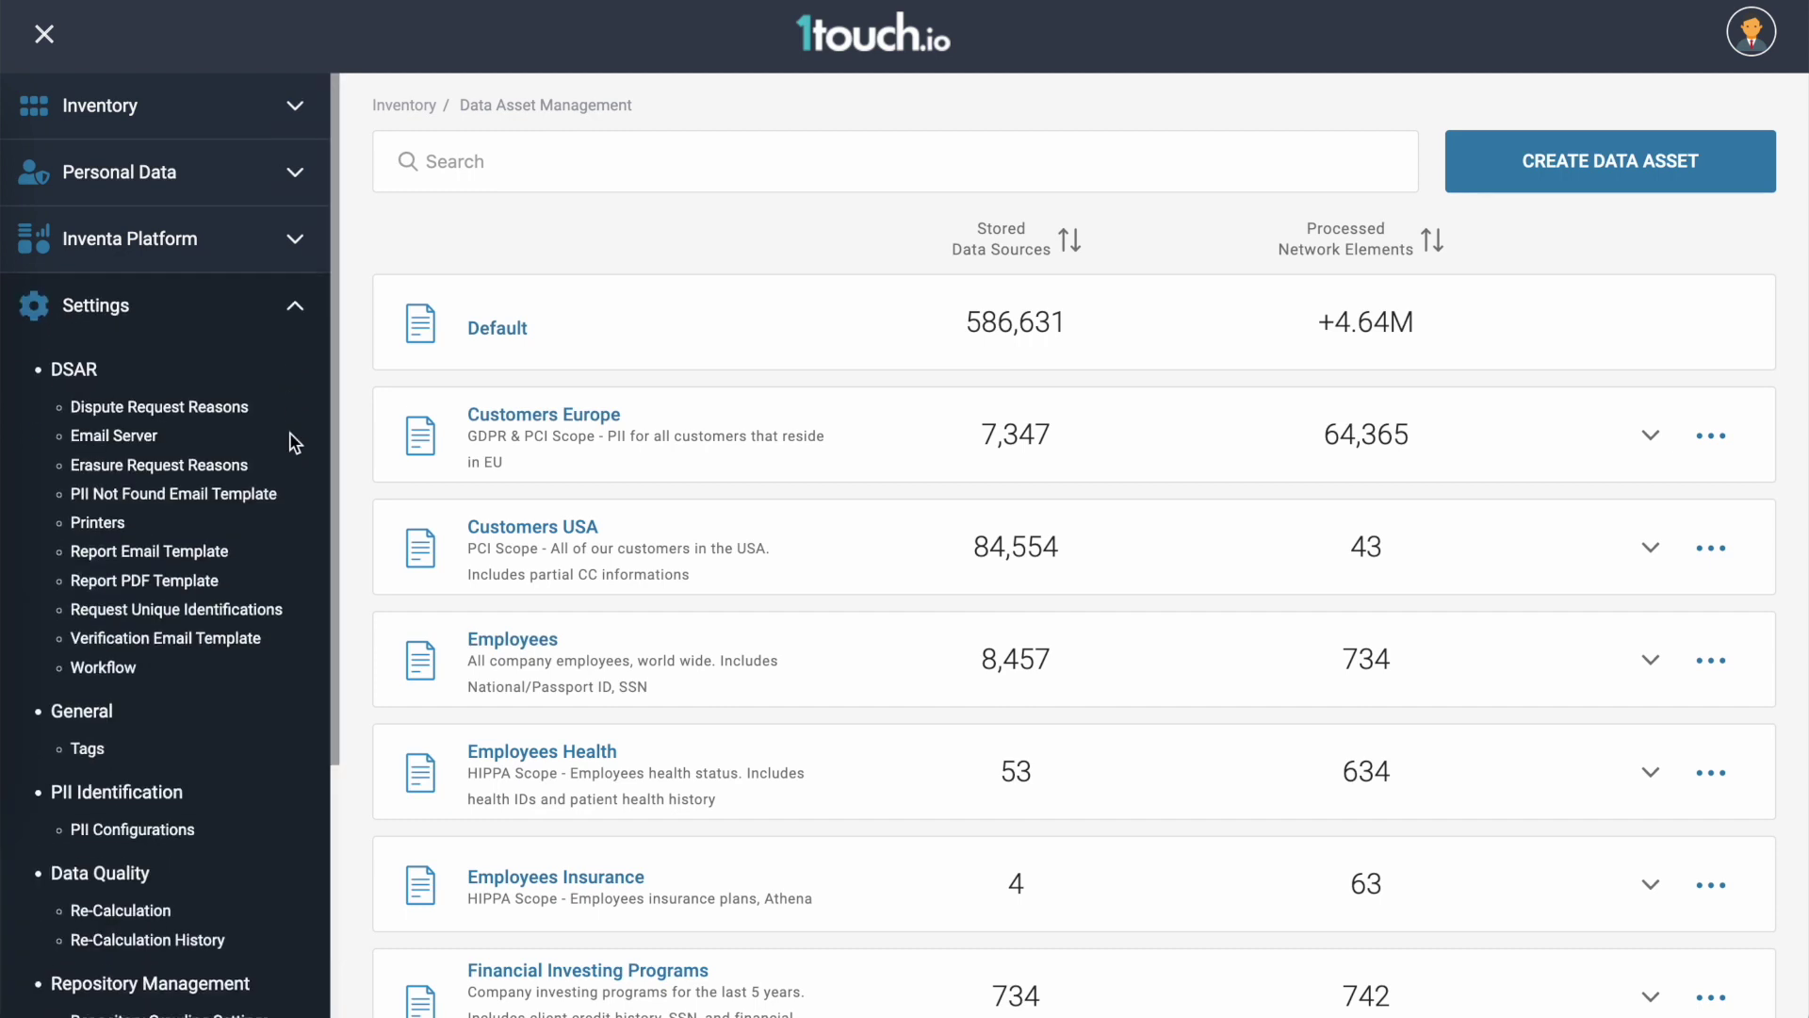
- Collapse the settings section and look through the full list of data assets in Data Asset Management
{"action": "left_click", "coordinate": [295, 325]}
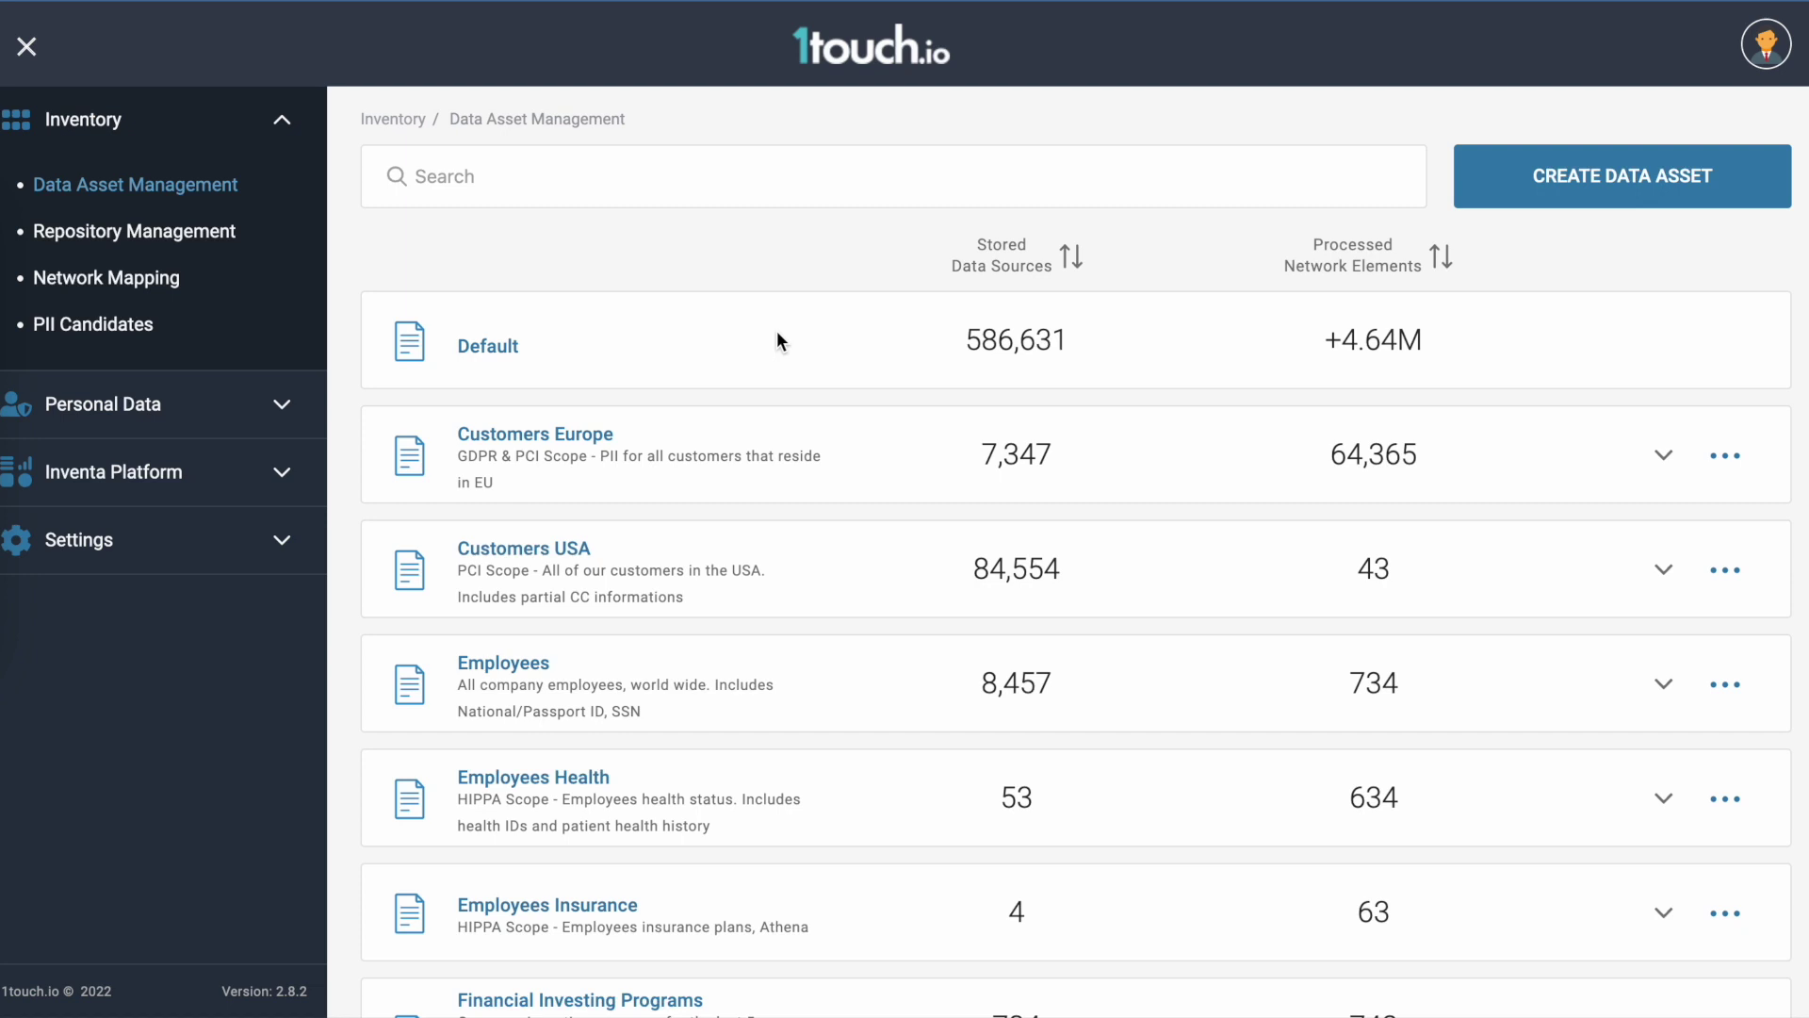
{"action": "scroll", "coordinate": [679, 426], "scroll_direction": "down", "scroll_amount": 3}
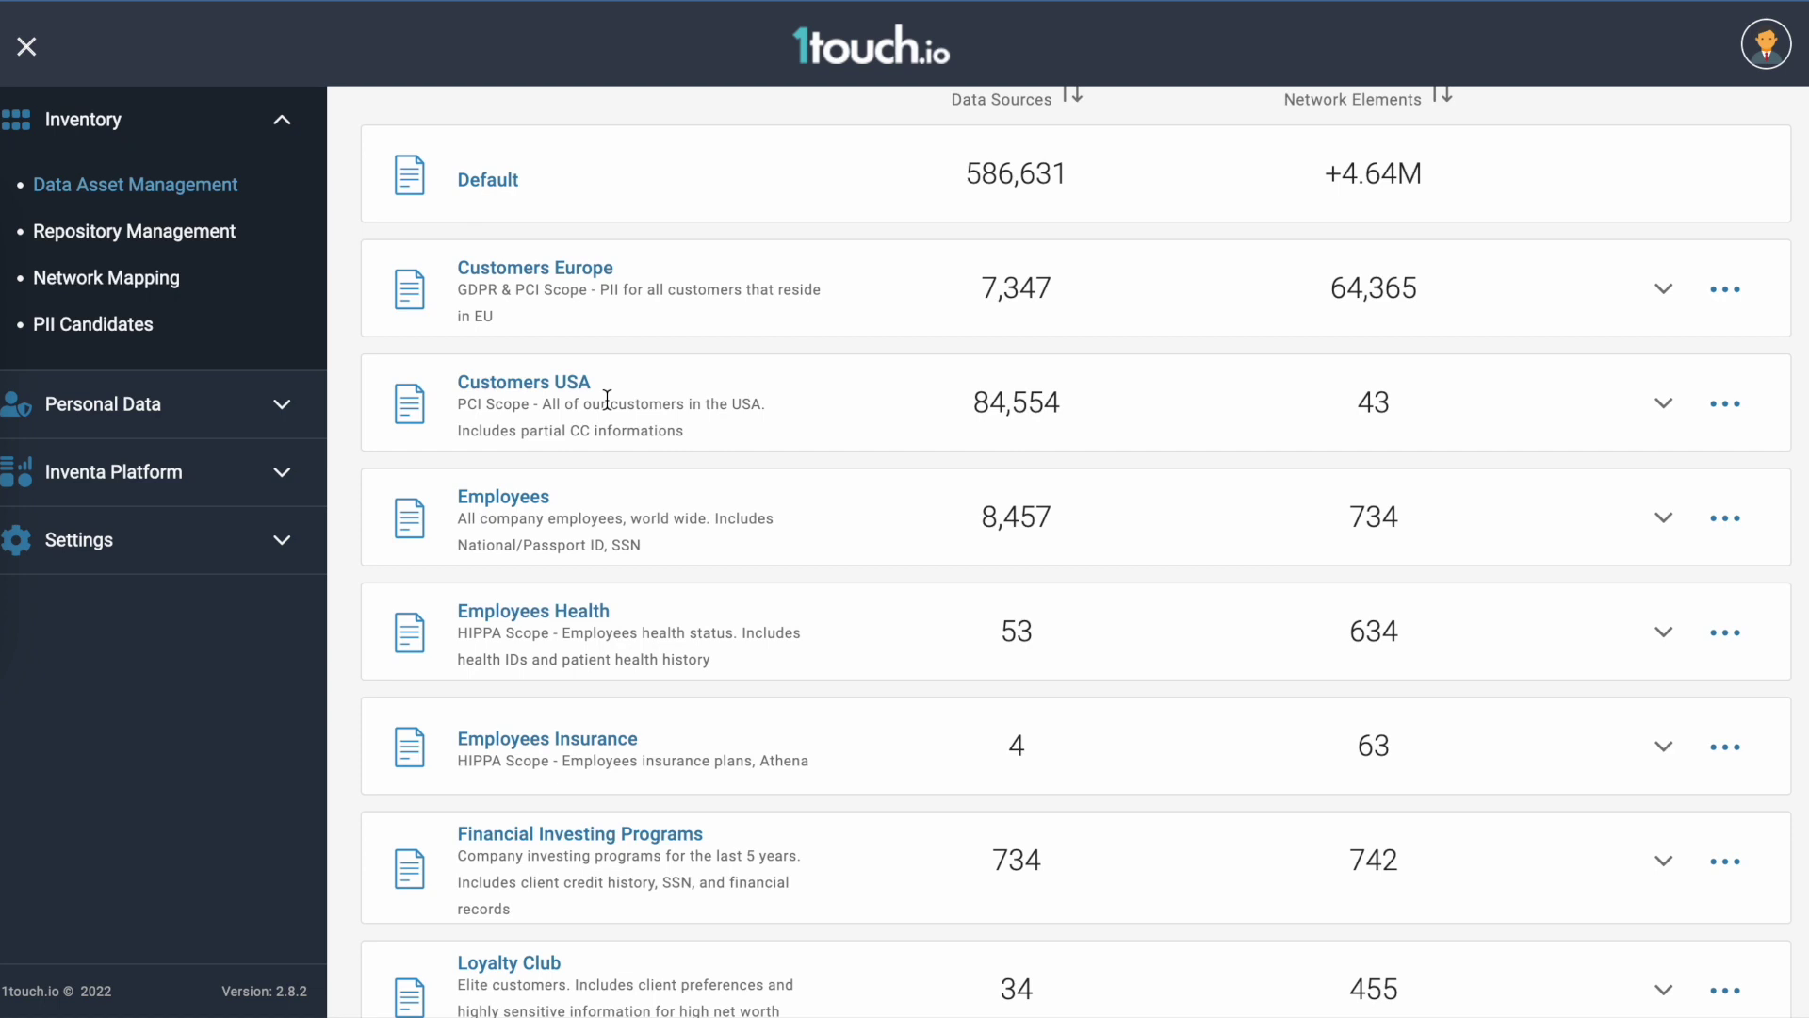
{"action": "scroll", "coordinate": [607, 399], "scroll_direction": "down", "scroll_amount": 1}
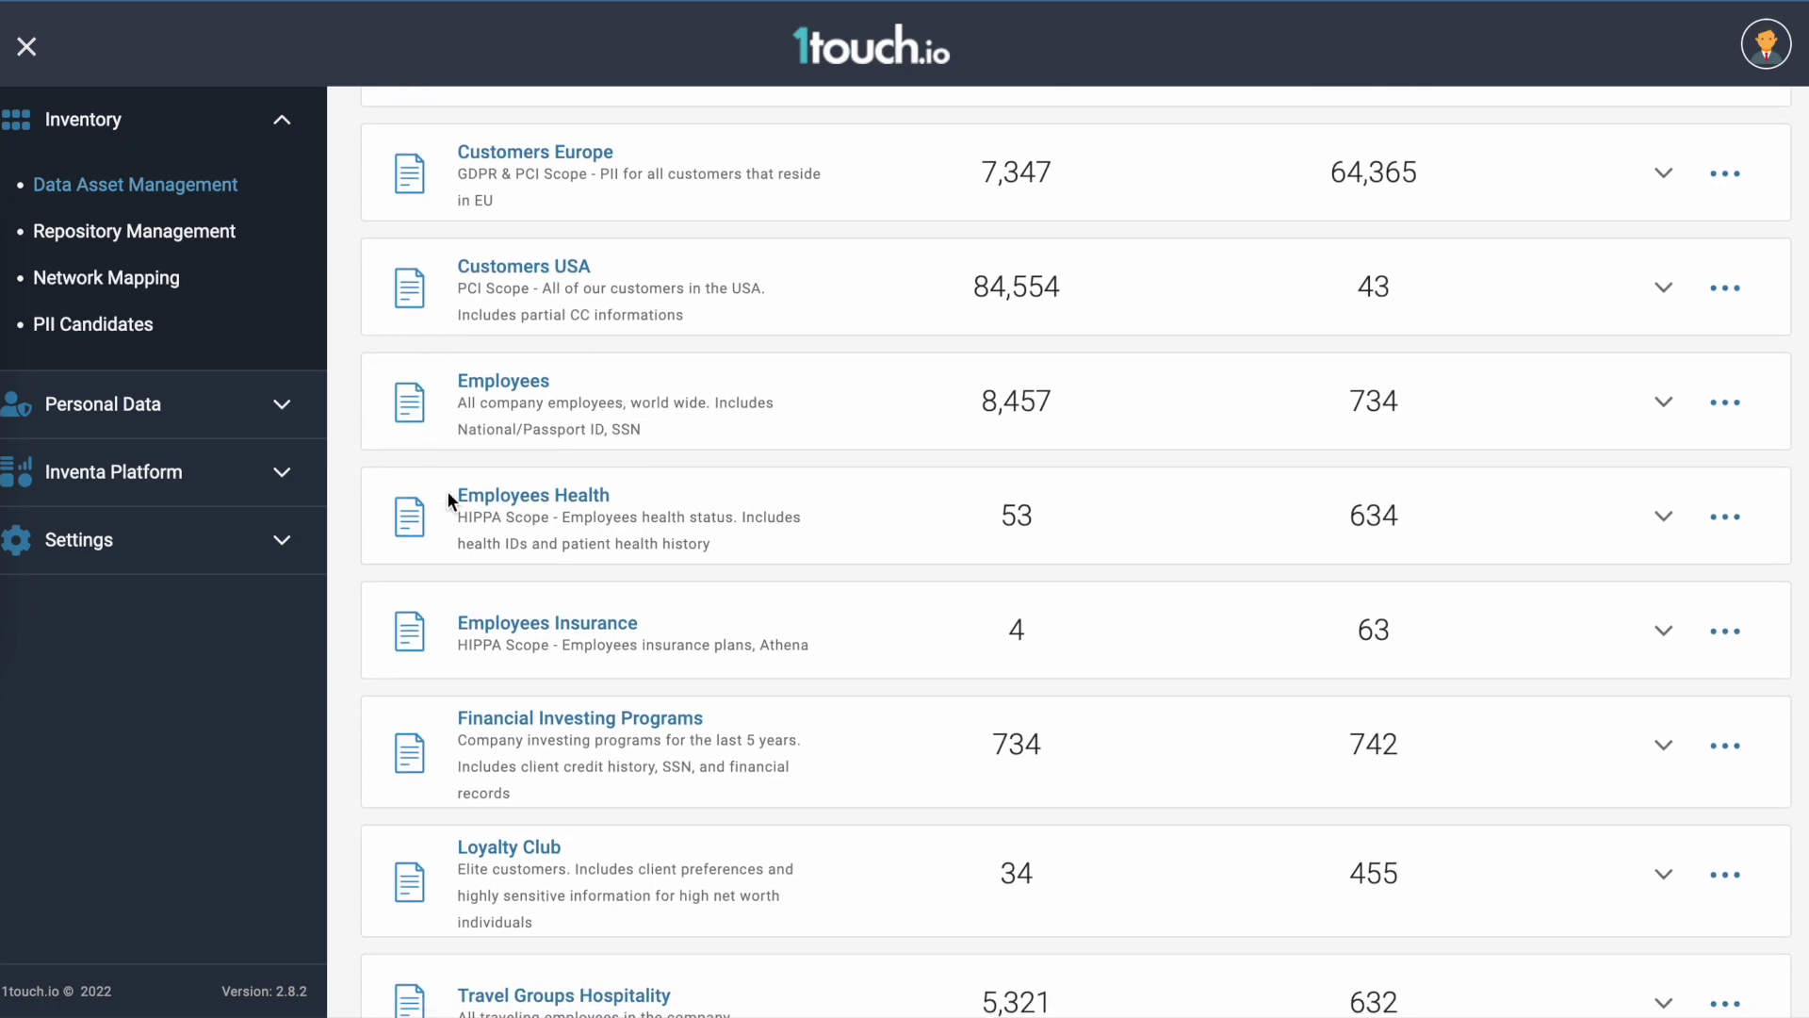
{"action": "scroll", "coordinate": [424, 392], "scroll_direction": "down", "scroll_amount": 2}
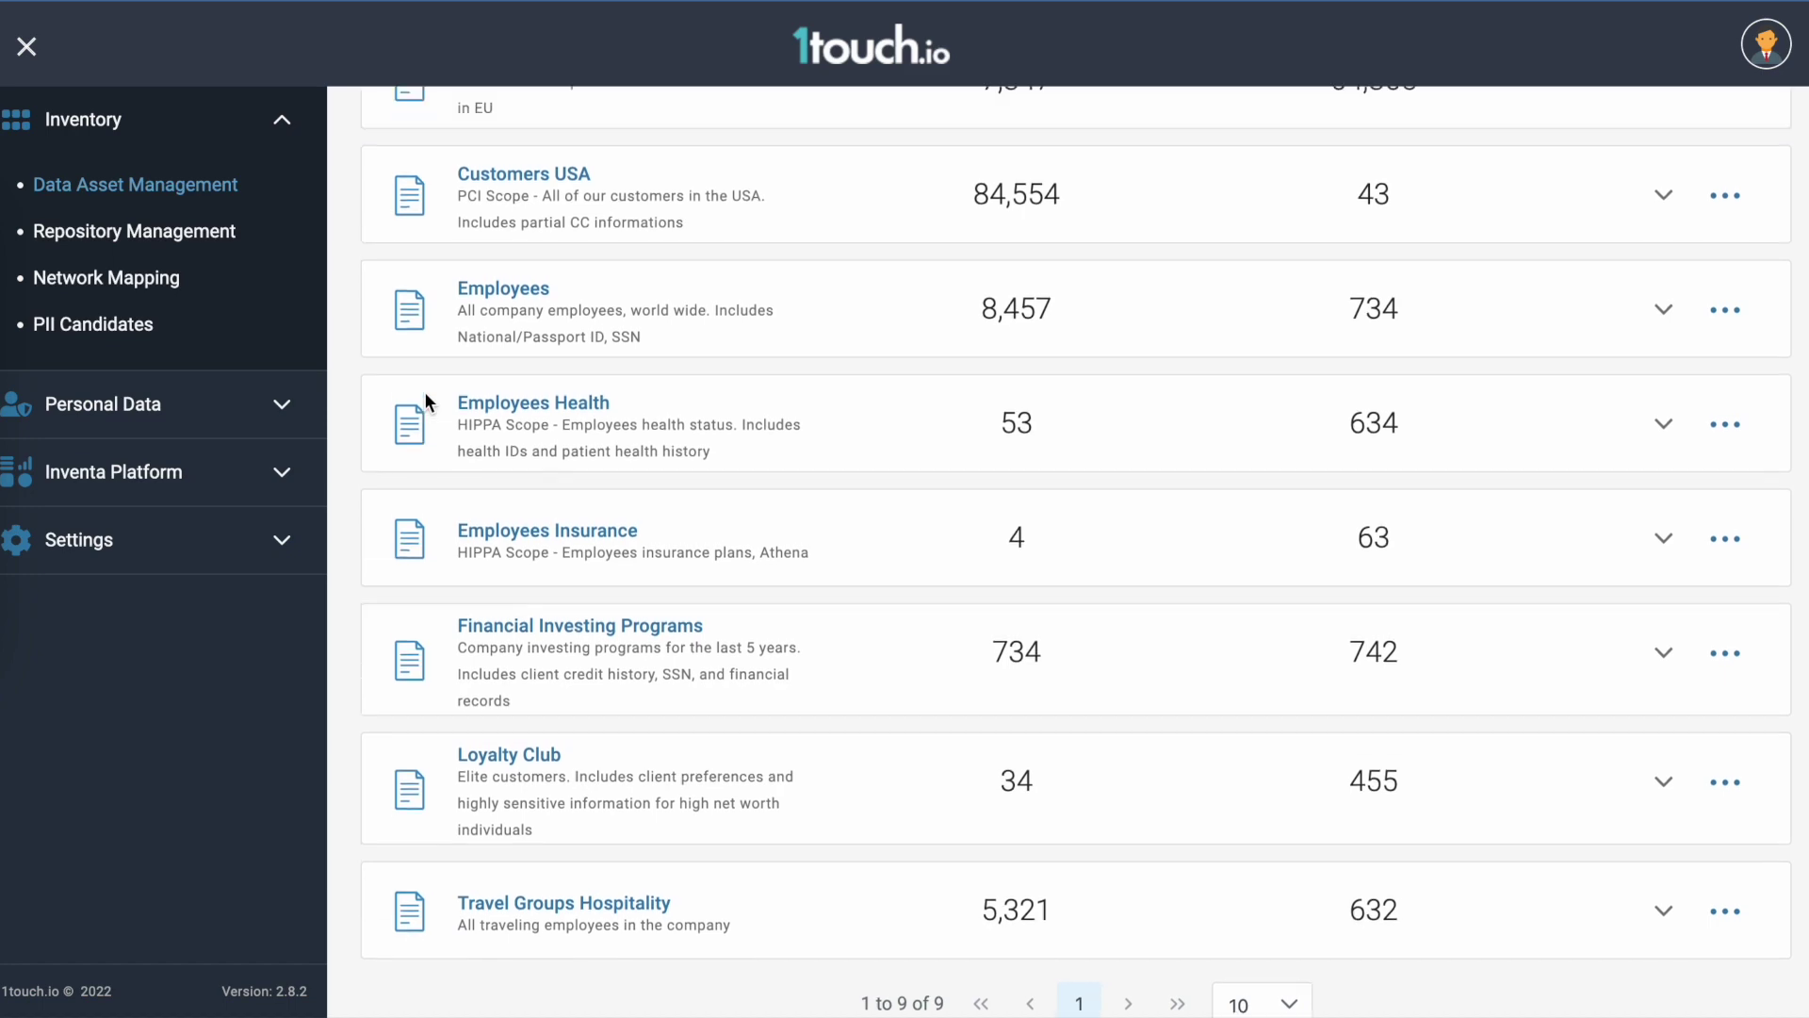
{"action": "scroll", "coordinate": [797, 347], "scroll_direction": "up", "scroll_amount": 5}
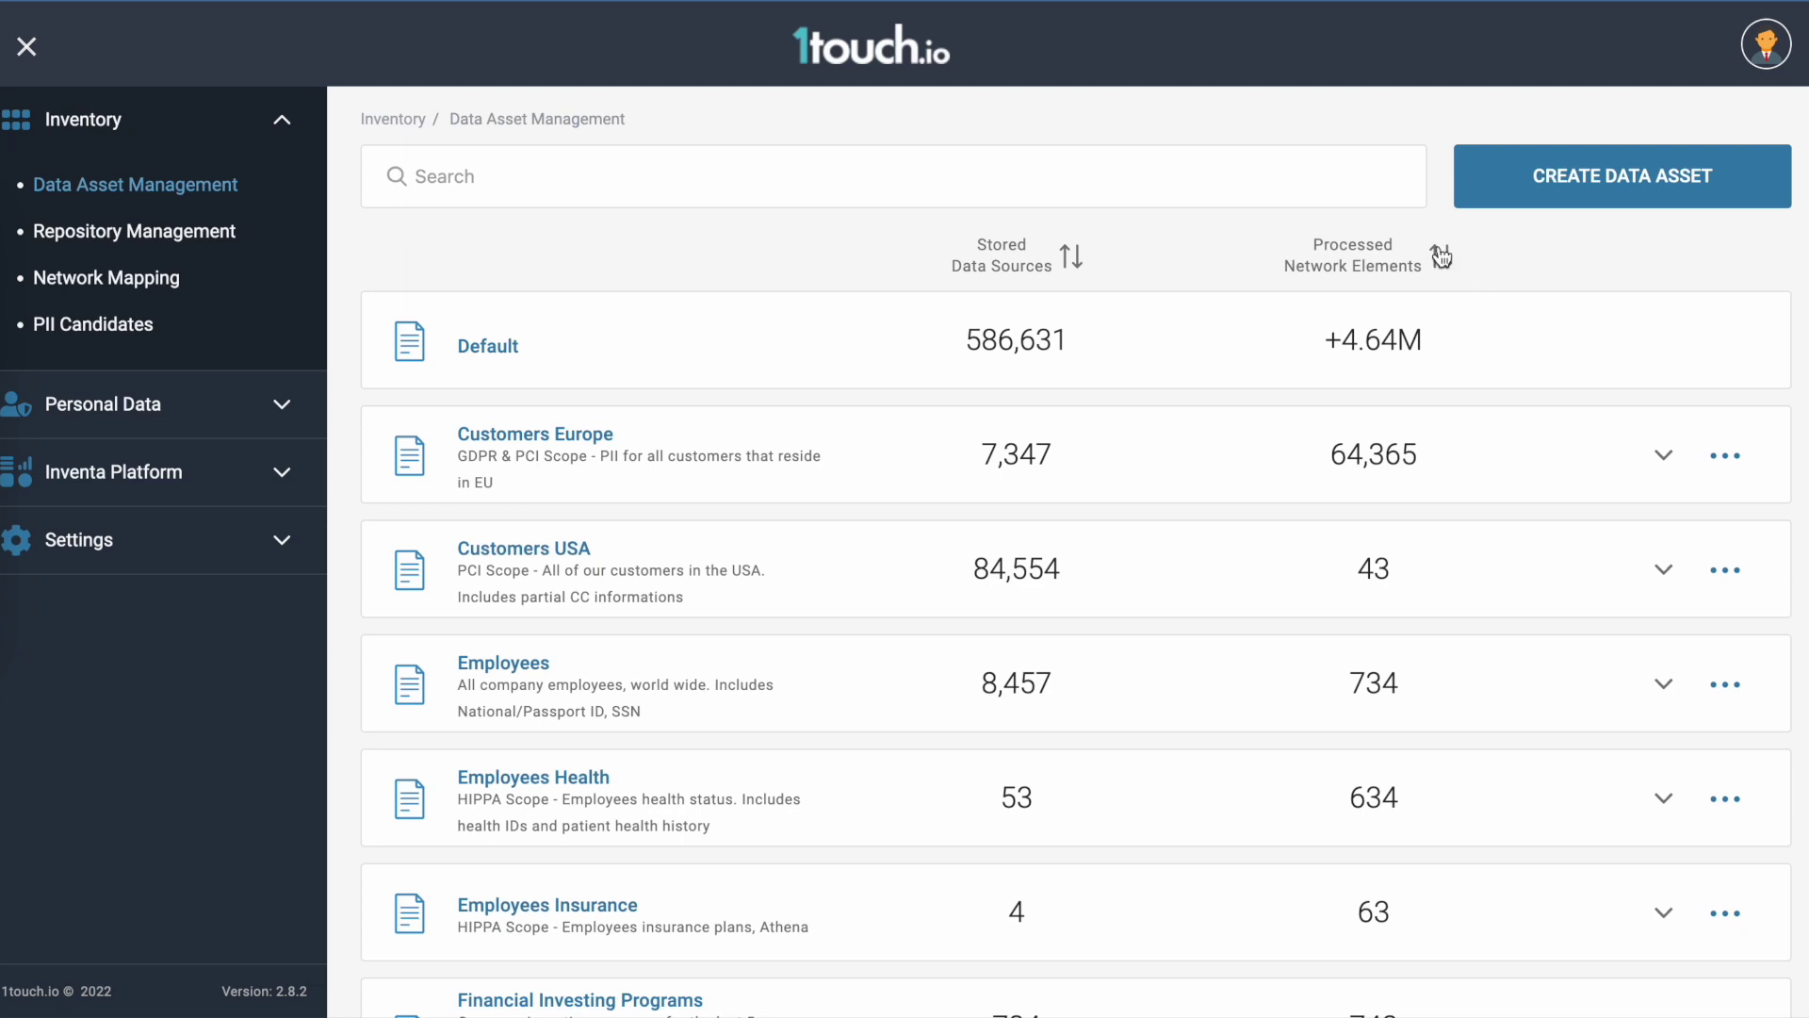
- Open the Default data asset and examine its stored inventory by repository type, product and file type
{"action": "left_click", "coordinate": [507, 349]}
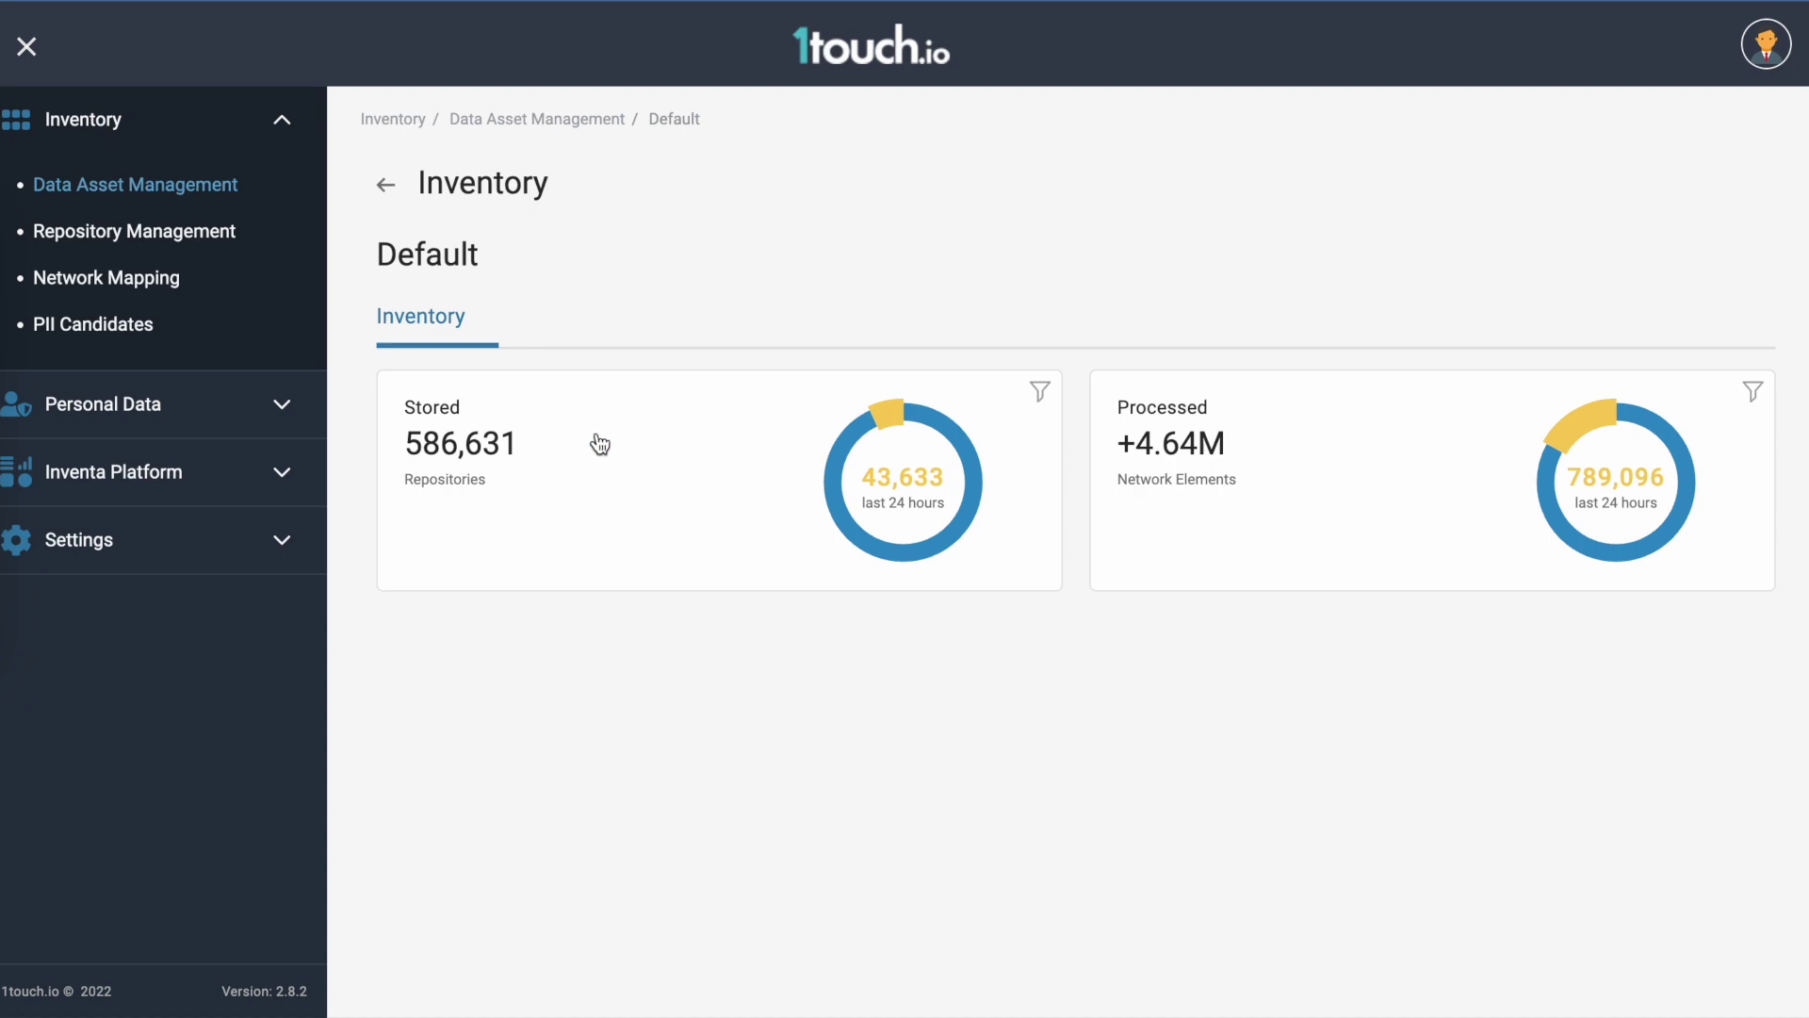
{"action": "left_click", "coordinate": [494, 456]}
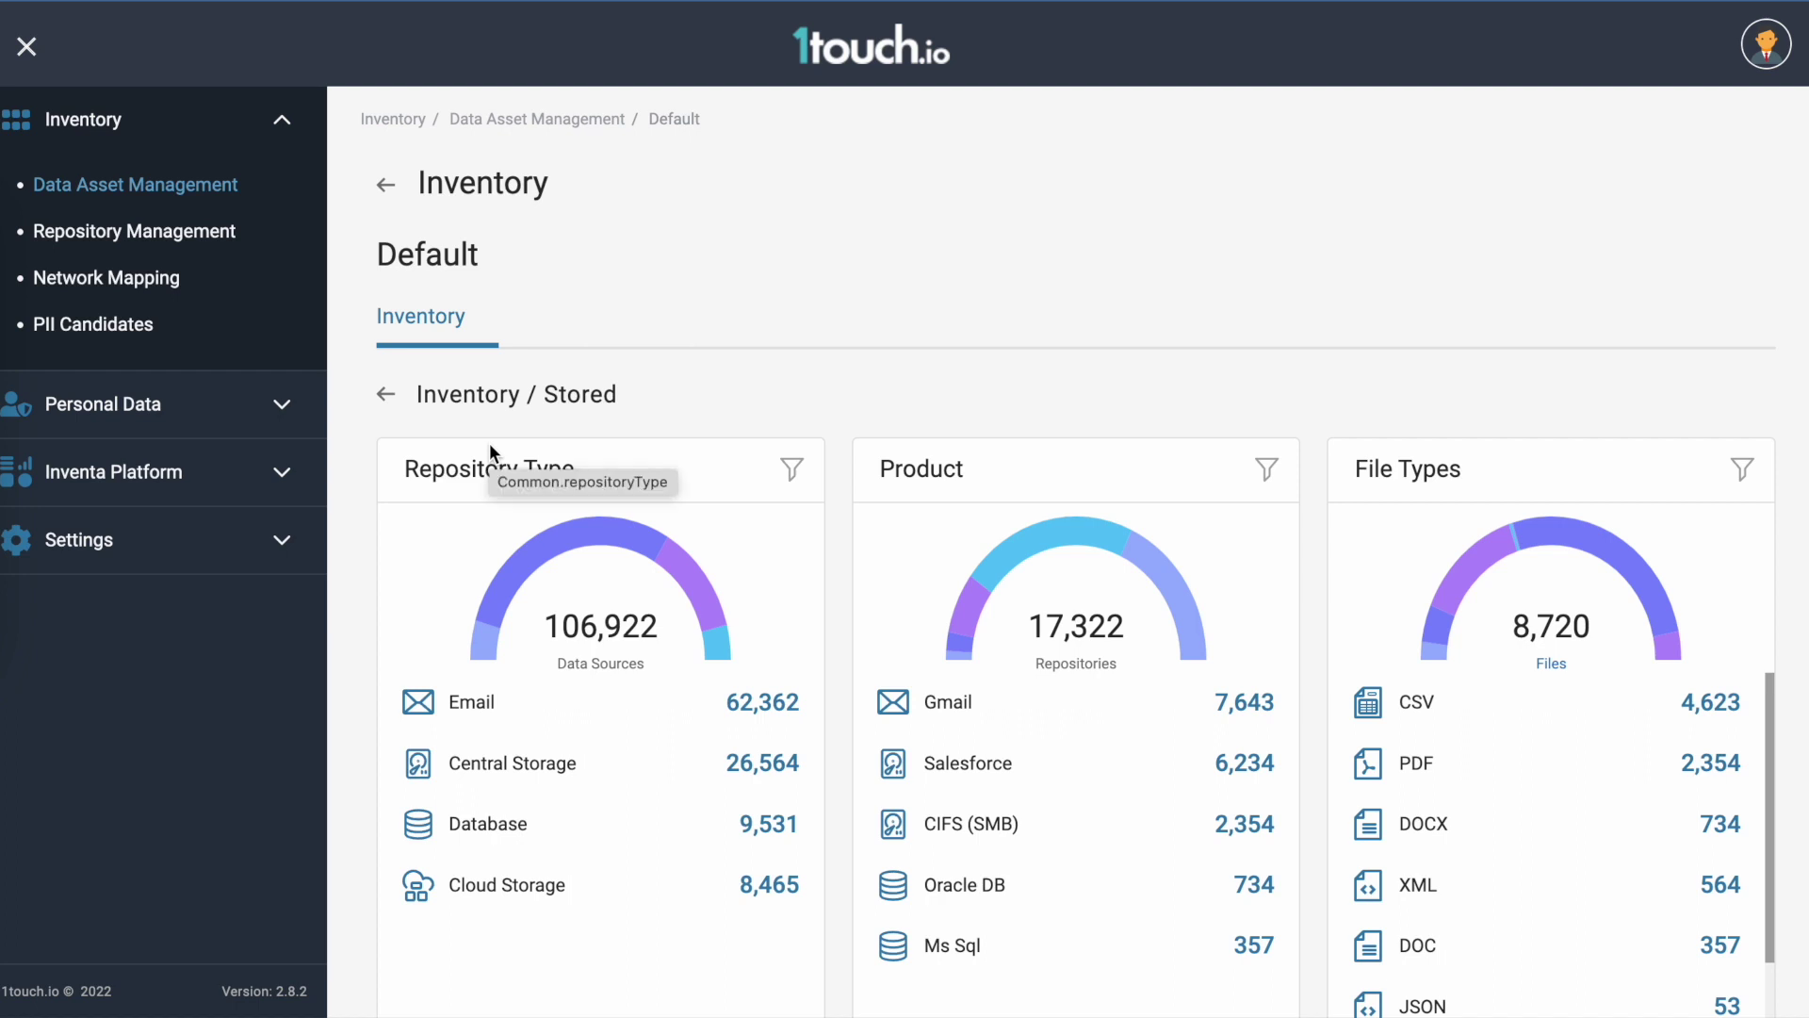
{"action": "scroll", "coordinate": [489, 449], "scroll_direction": "down", "scroll_amount": 2}
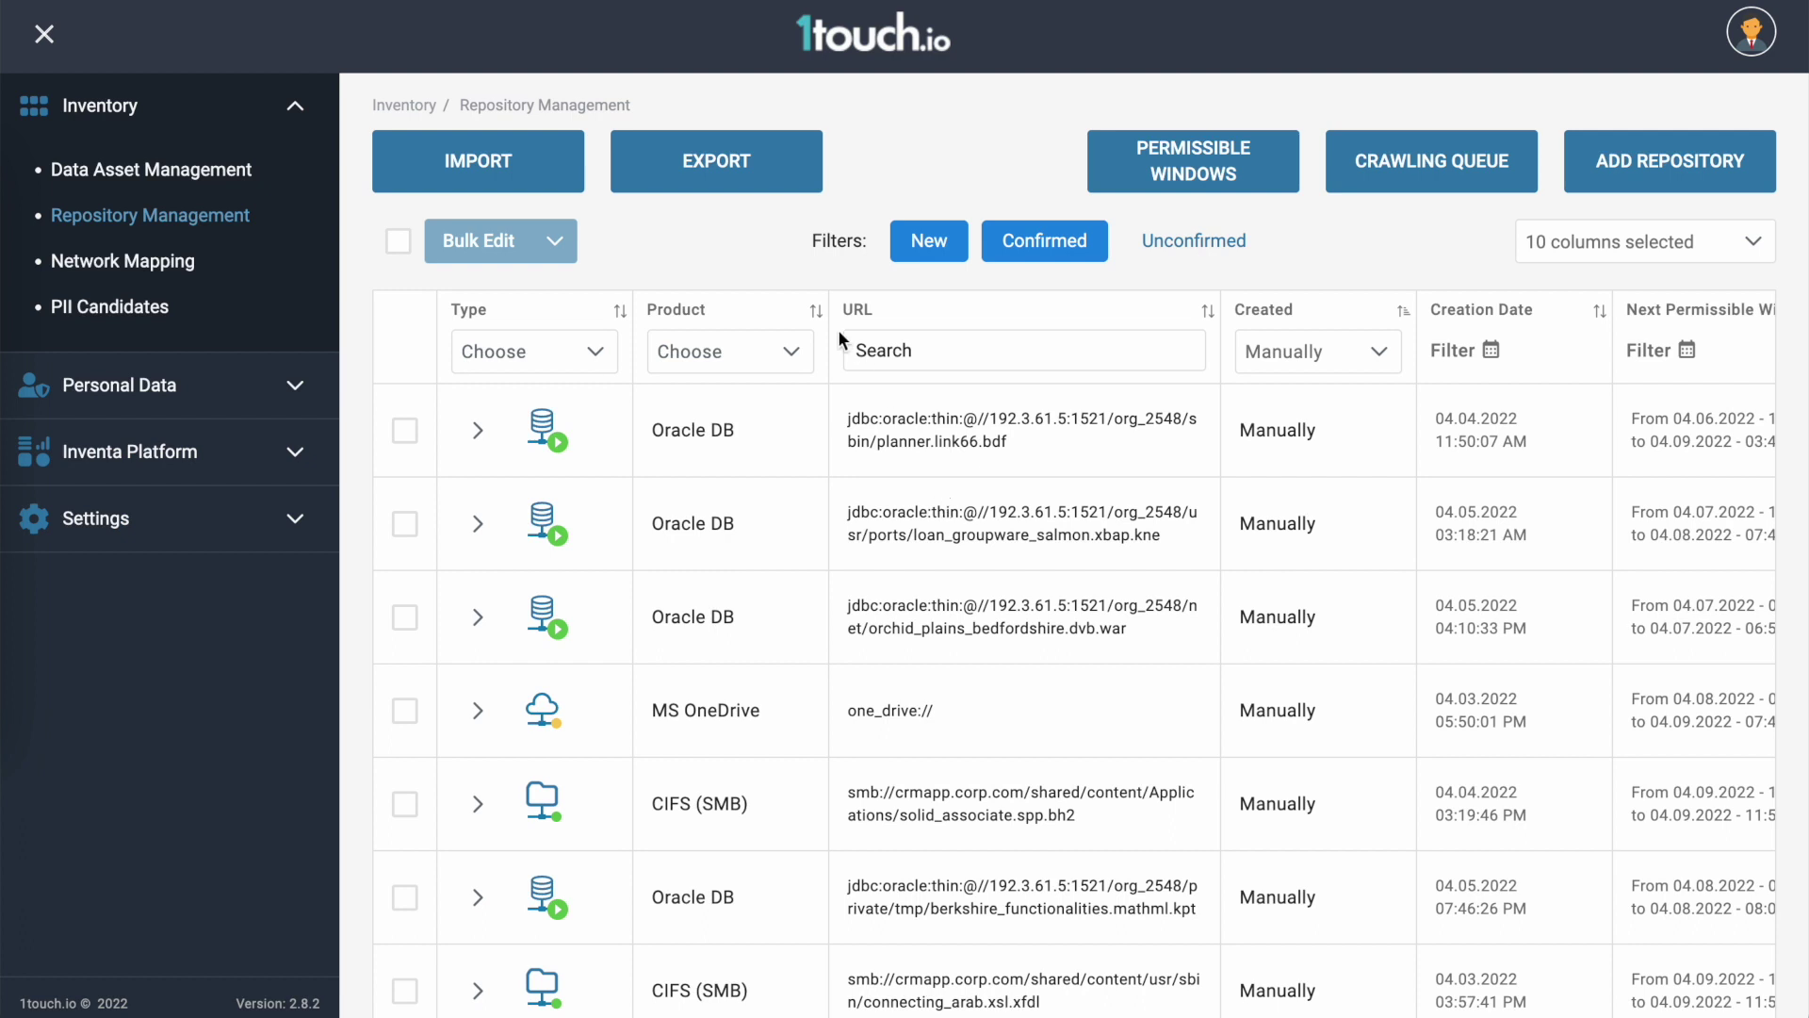
- Filter the repositories by type for Central Storage, then for Cloud Storage, clearing each filter after viewing
{"action": "left_click", "coordinate": [591, 362]}
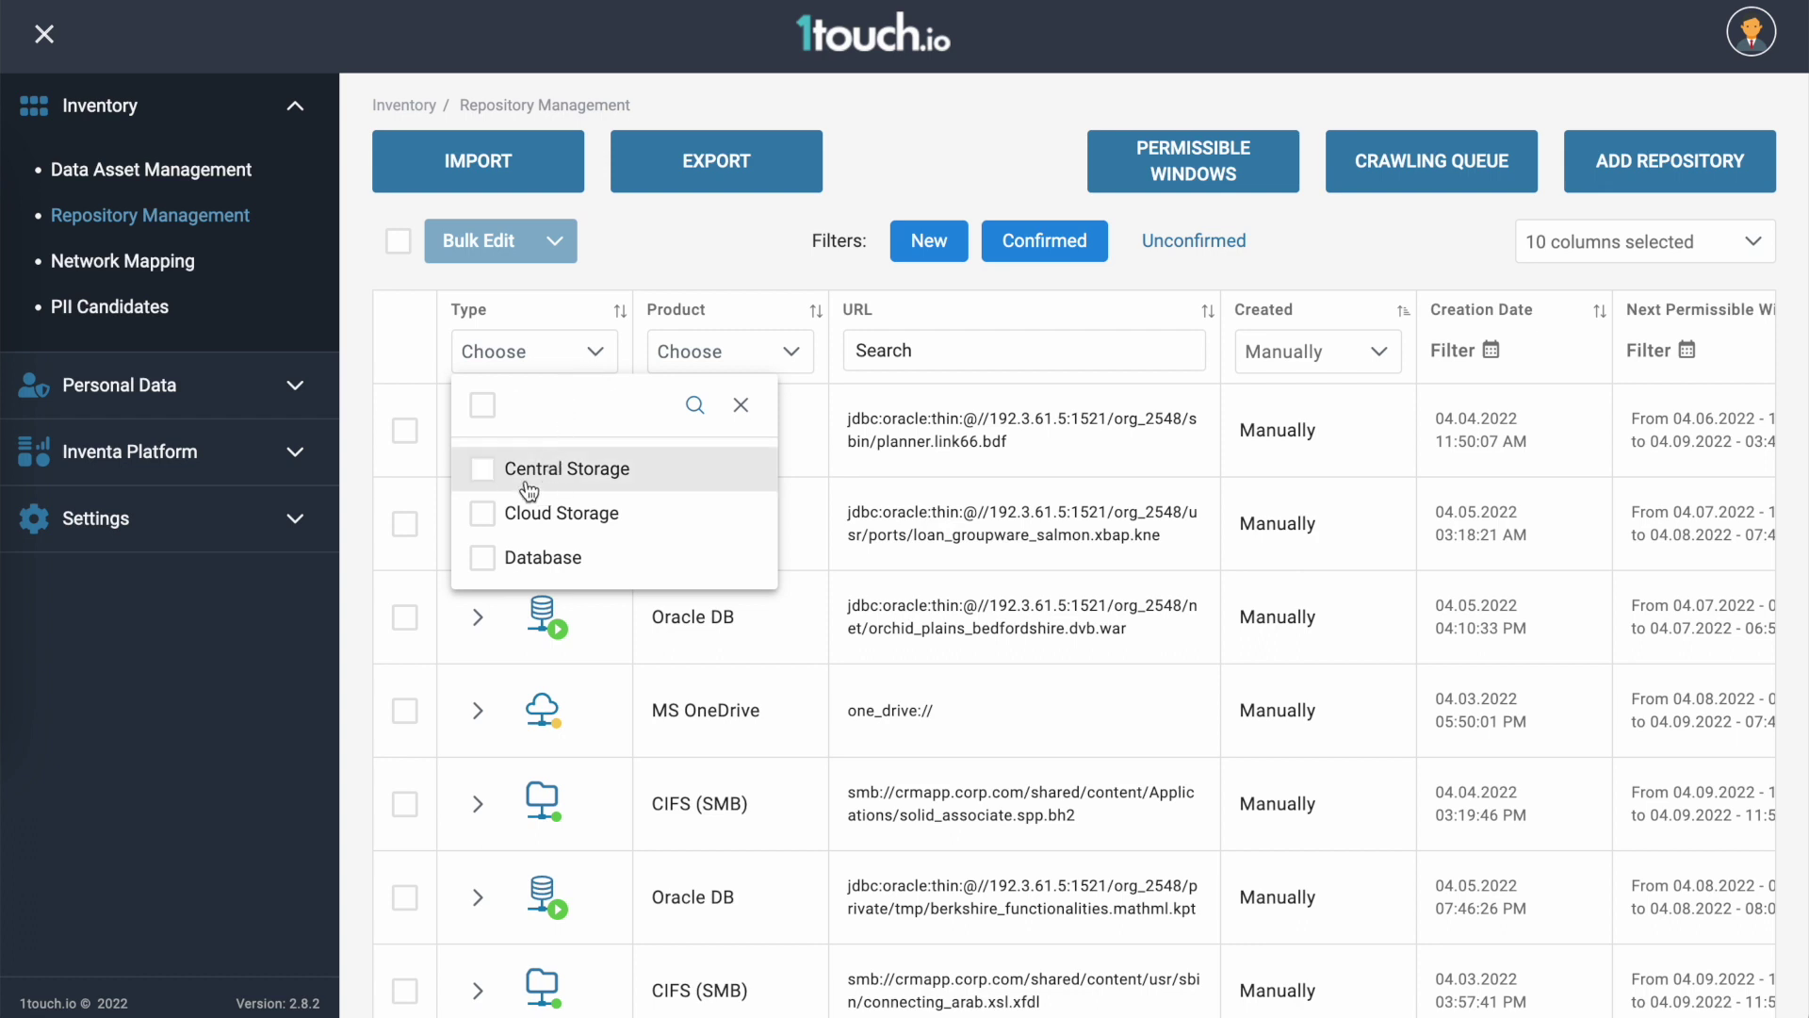
{"action": "left_click", "coordinate": [486, 477]}
{"action": "left_click", "coordinate": [486, 477]}
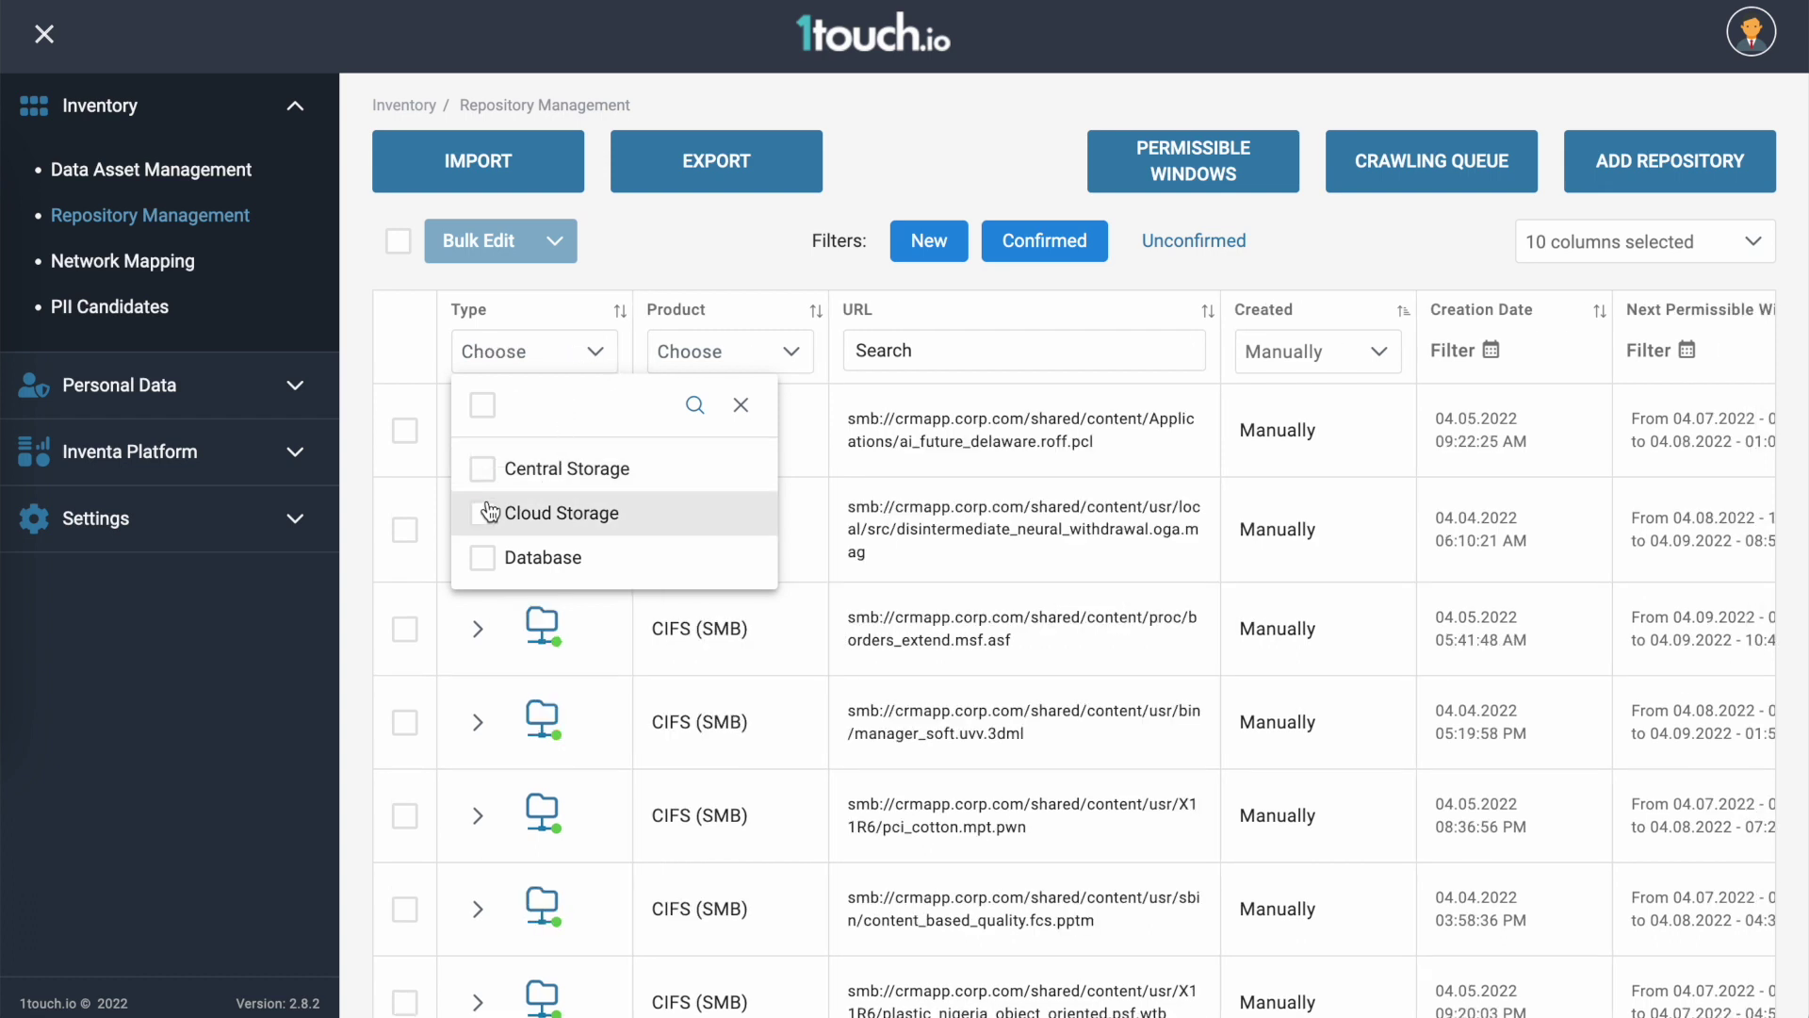
{"action": "left_click", "coordinate": [485, 512]}
{"action": "left_click", "coordinate": [485, 513]}
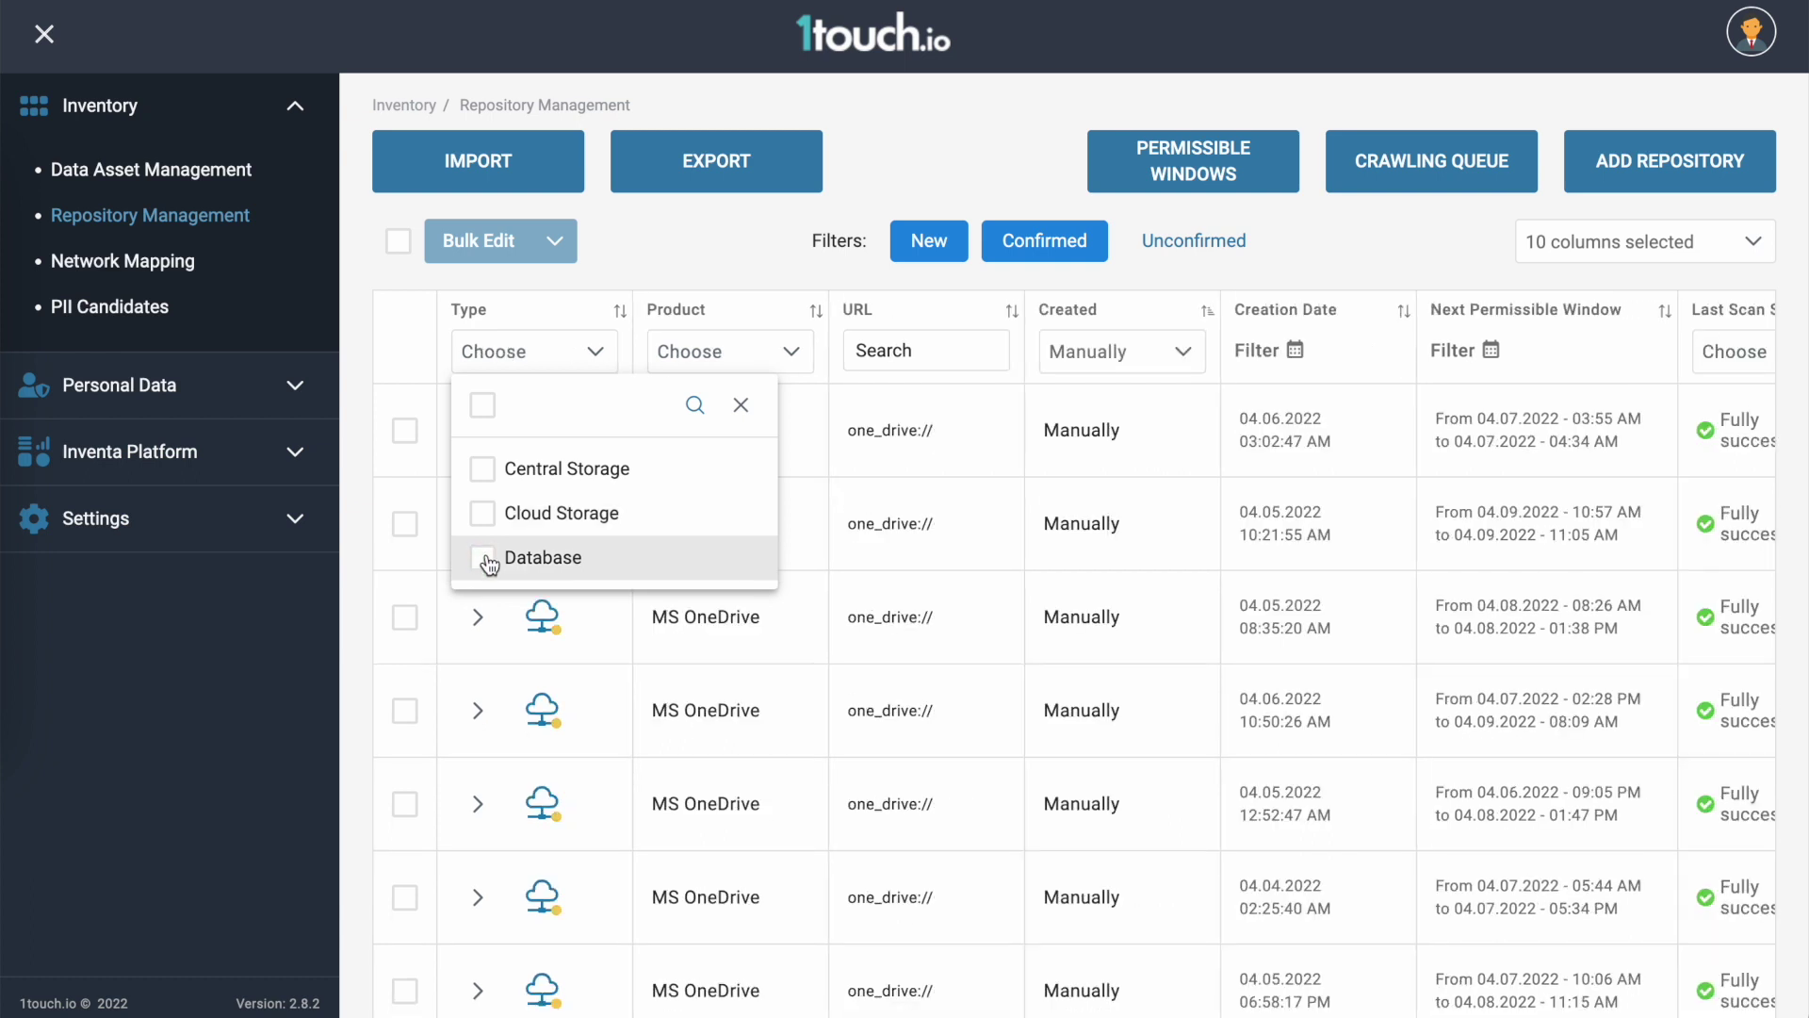
- Look through the product filter options for the repositories and close them without selecting any
{"action": "left_click", "coordinate": [803, 356]}
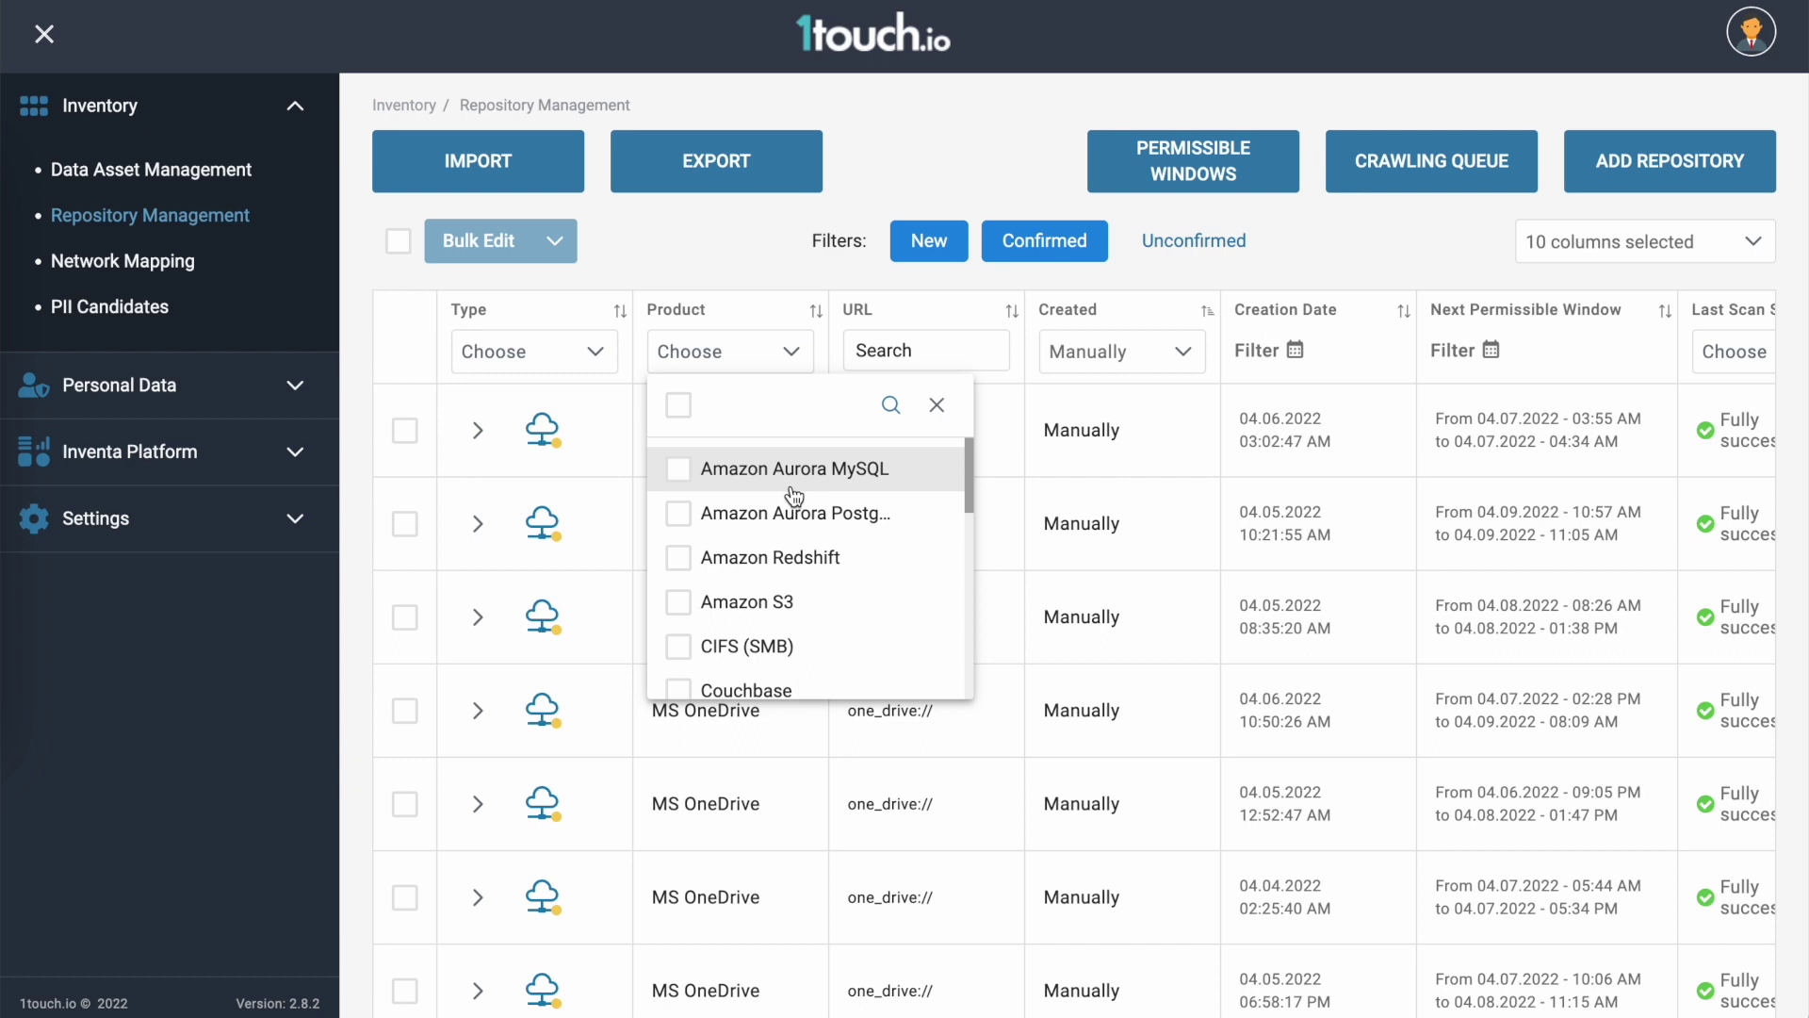
{"action": "scroll", "coordinate": [794, 496], "scroll_direction": "down", "scroll_amount": 3}
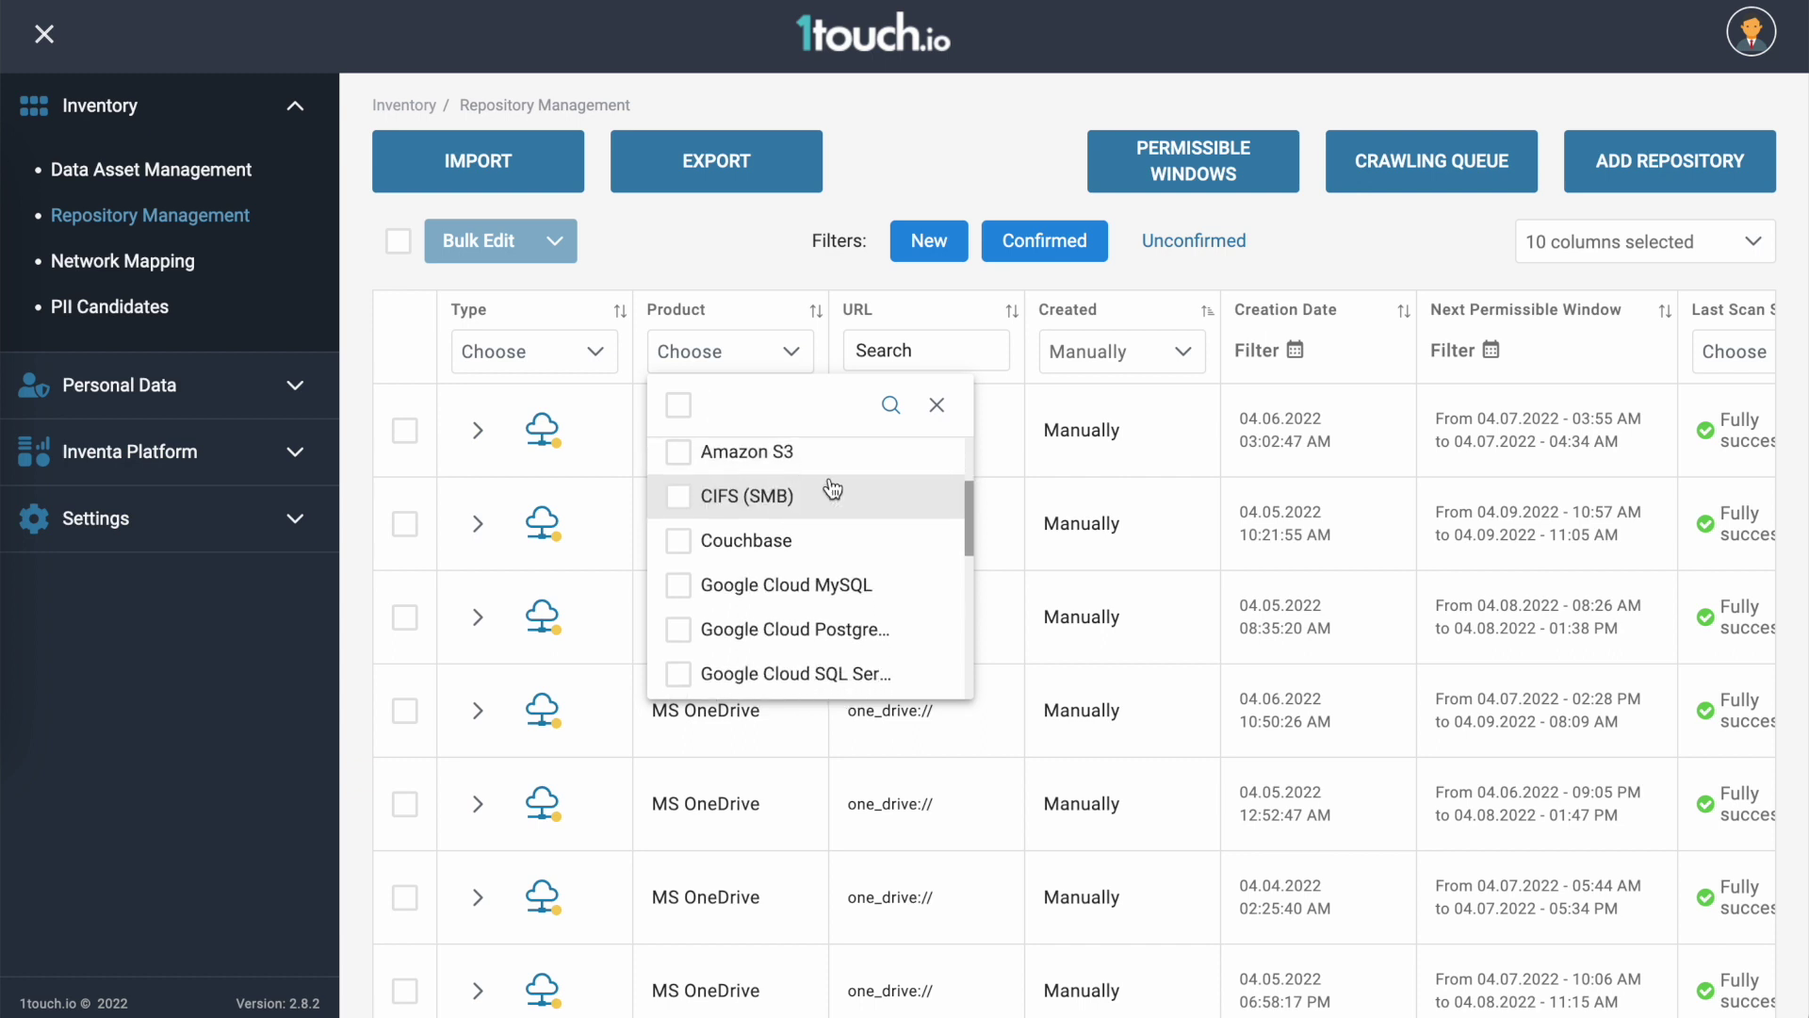
{"action": "left_click", "coordinate": [1130, 467]}
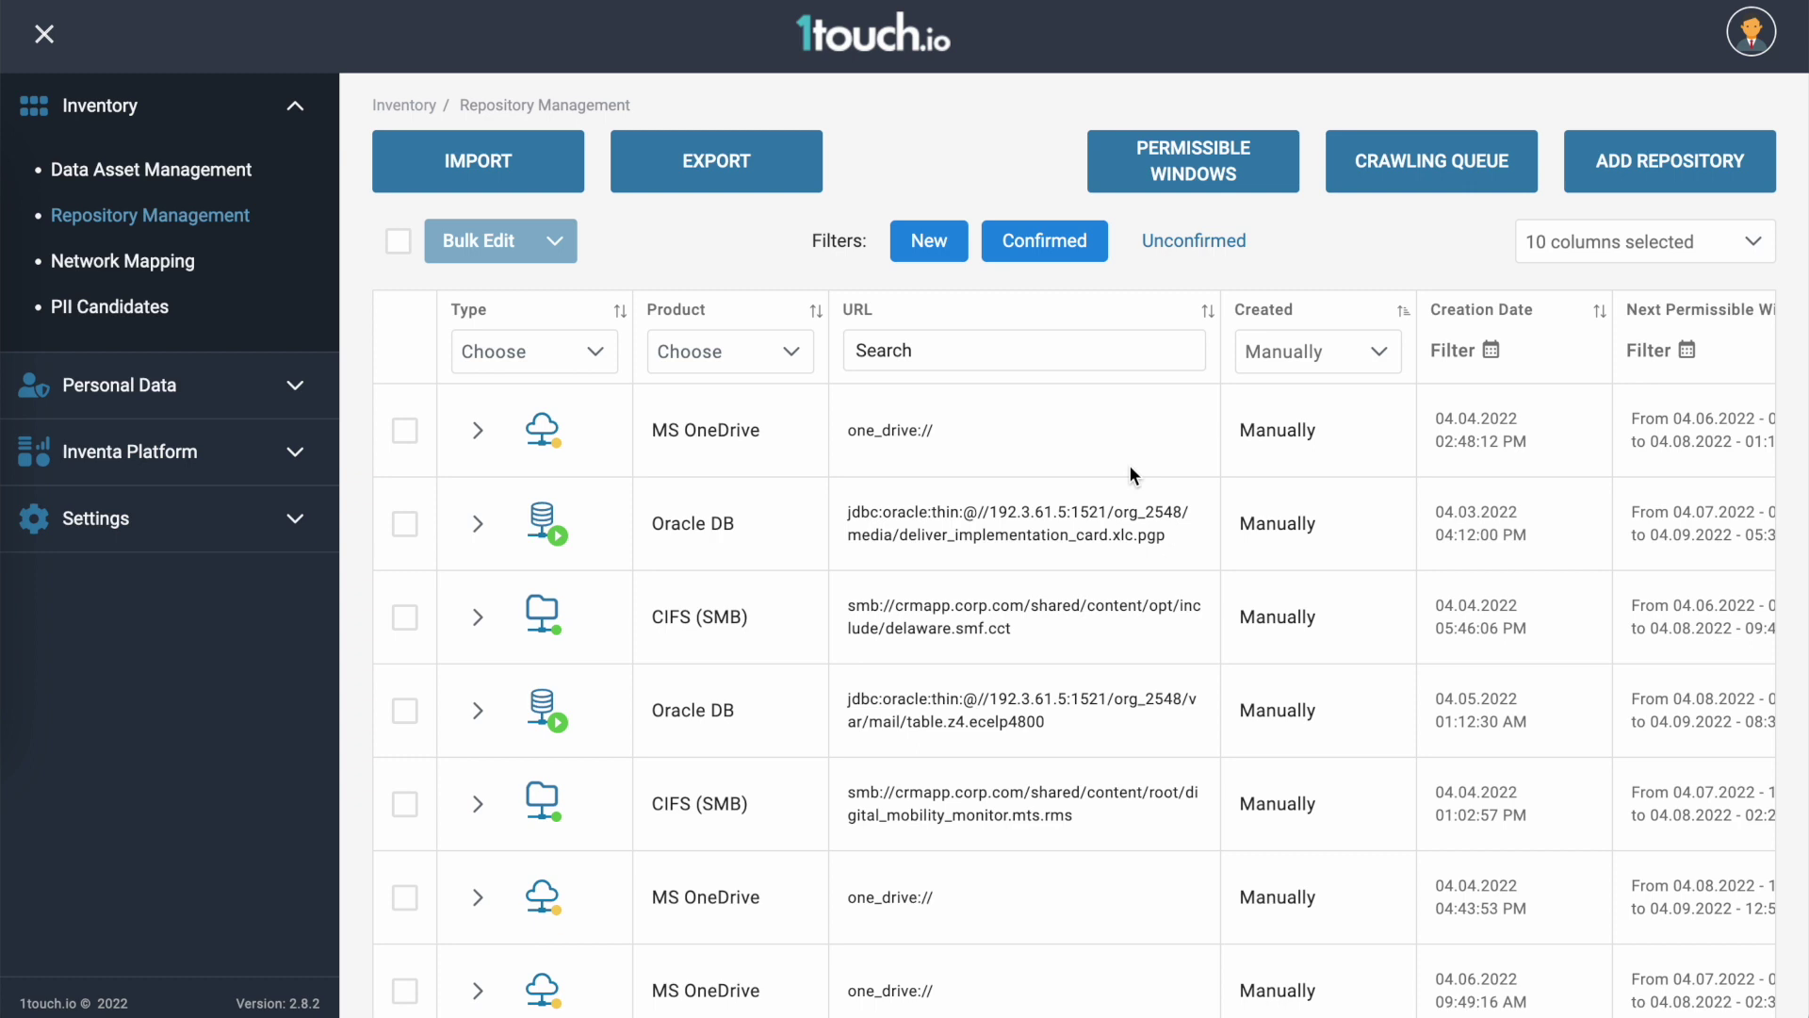
- Filter the repositories to automatically created ones, then clear that and set the Created filter back to Manually
{"action": "left_click", "coordinate": [1369, 352]}
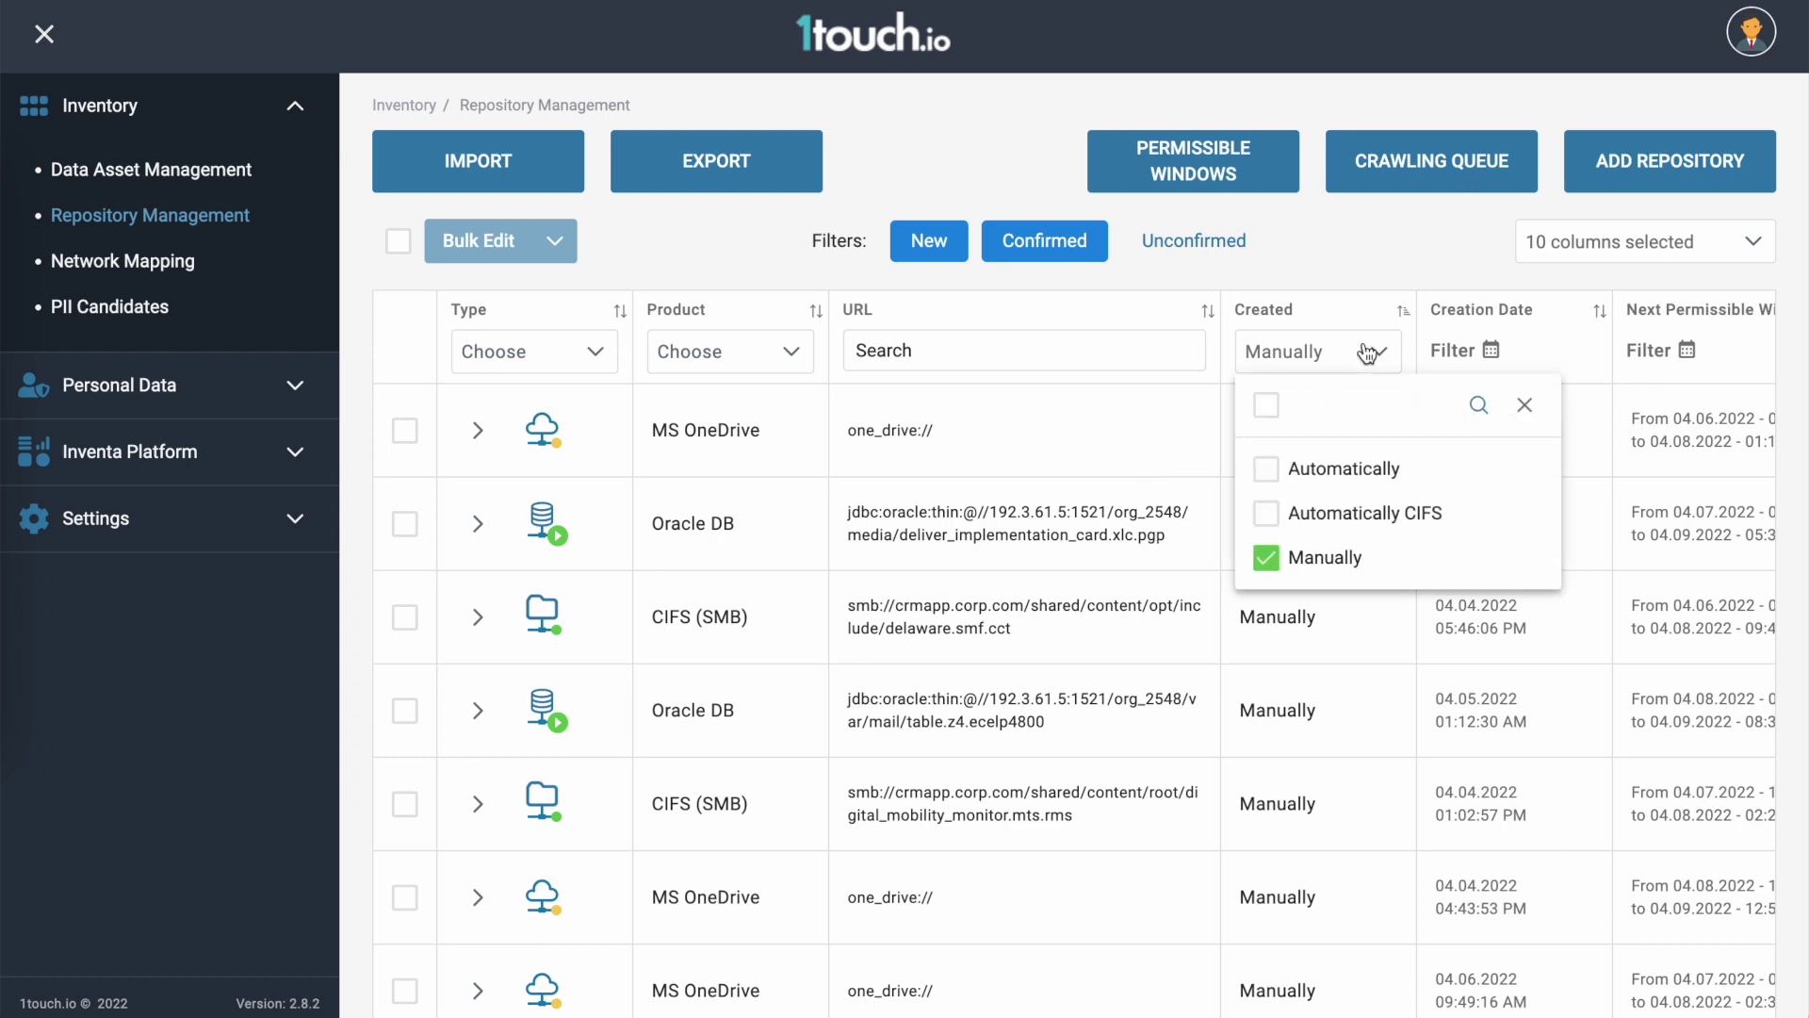
{"action": "left_click", "coordinate": [1269, 556]}
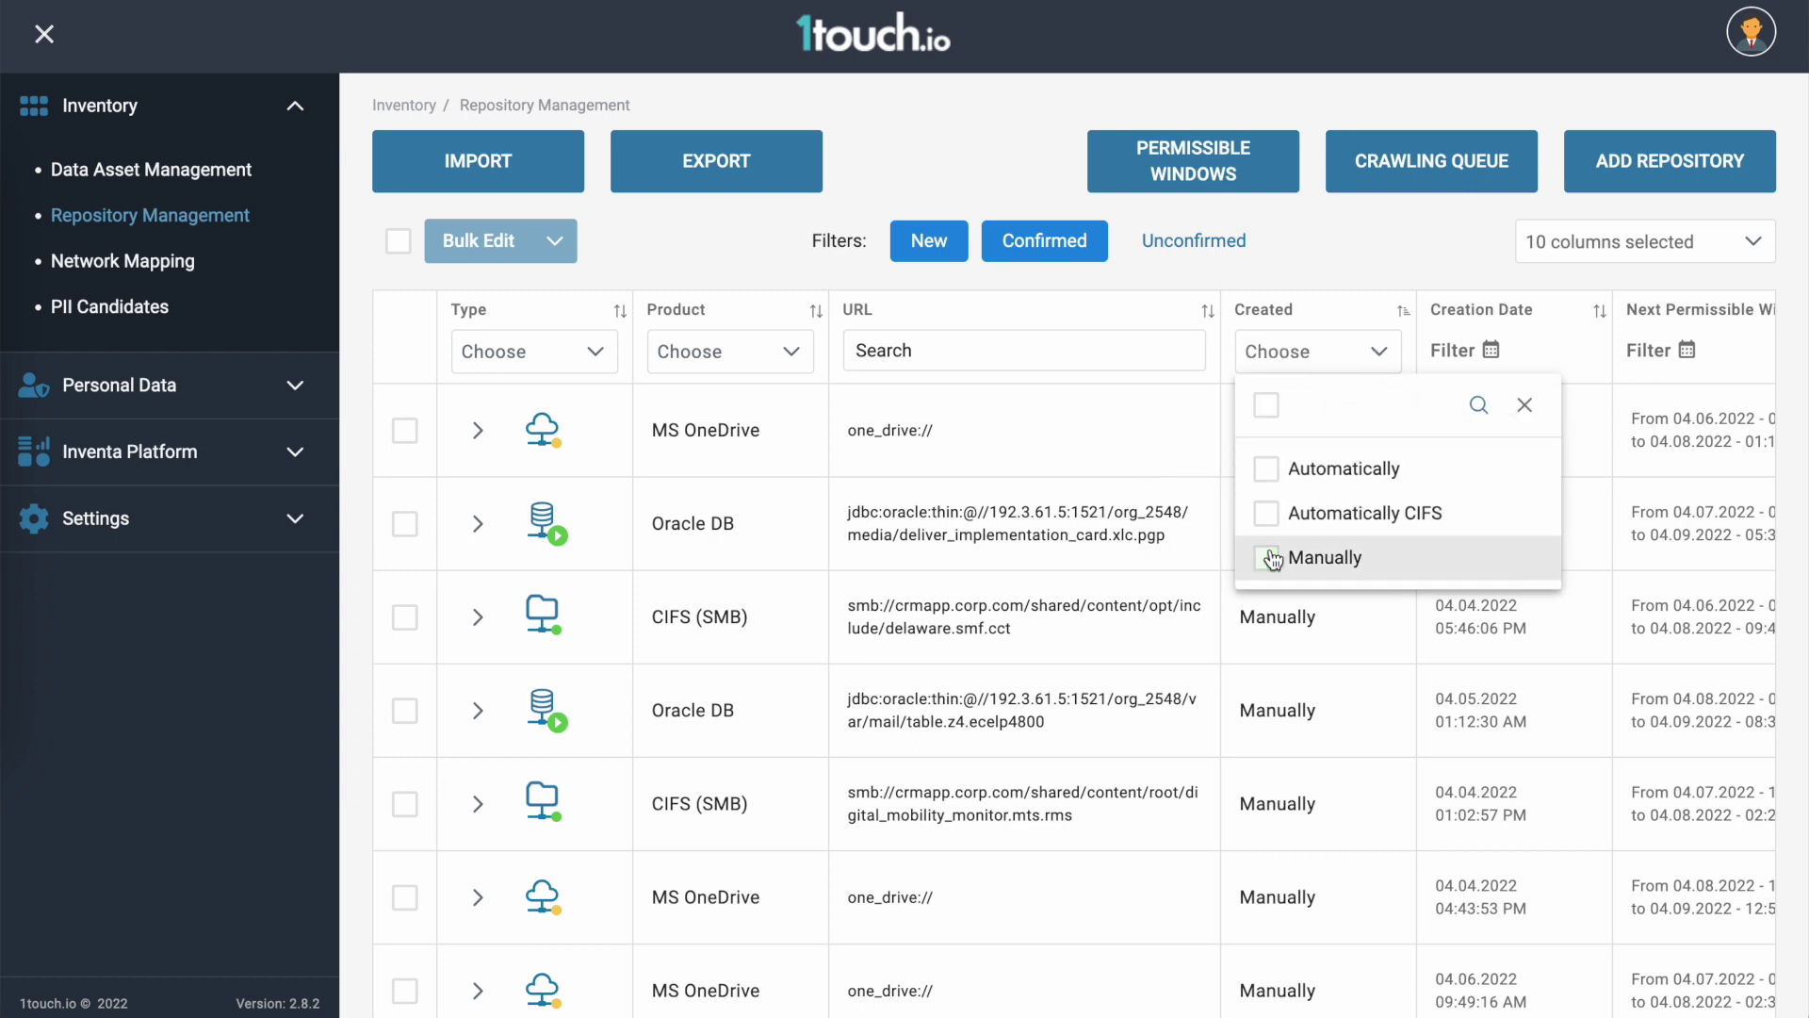
{"action": "left_click", "coordinate": [1265, 485]}
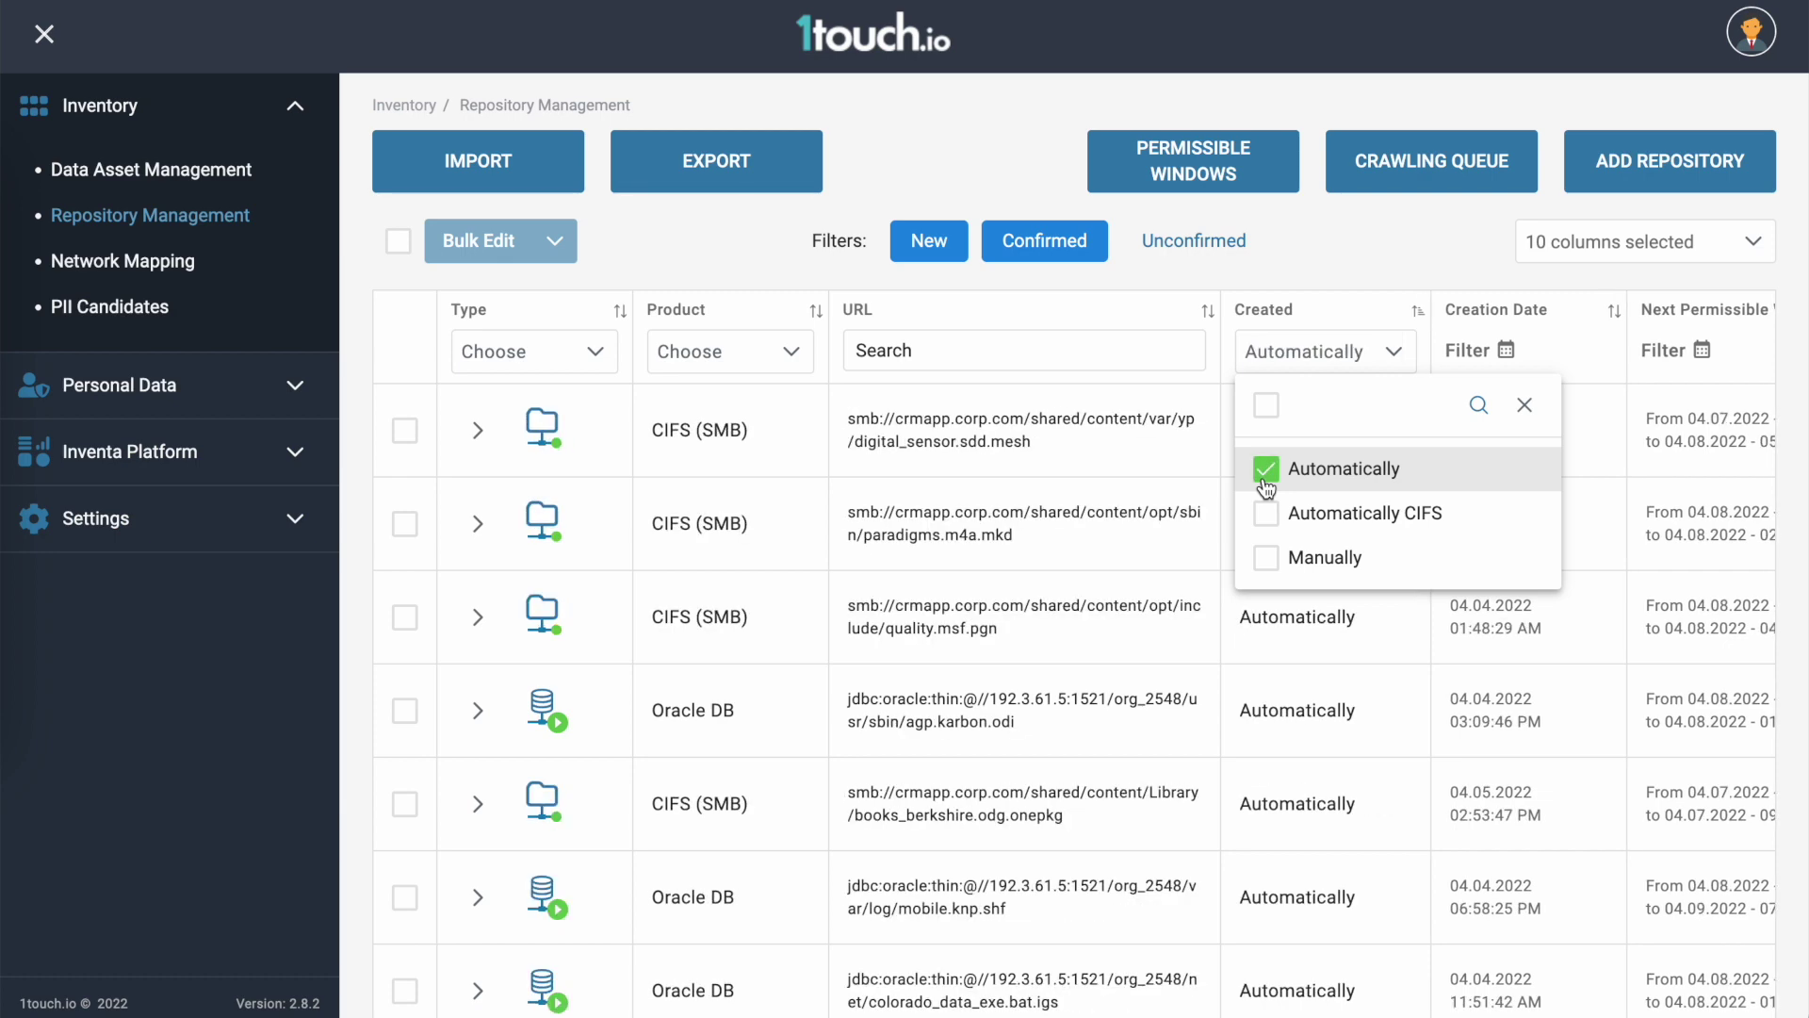
{"action": "left_click", "coordinate": [1266, 486]}
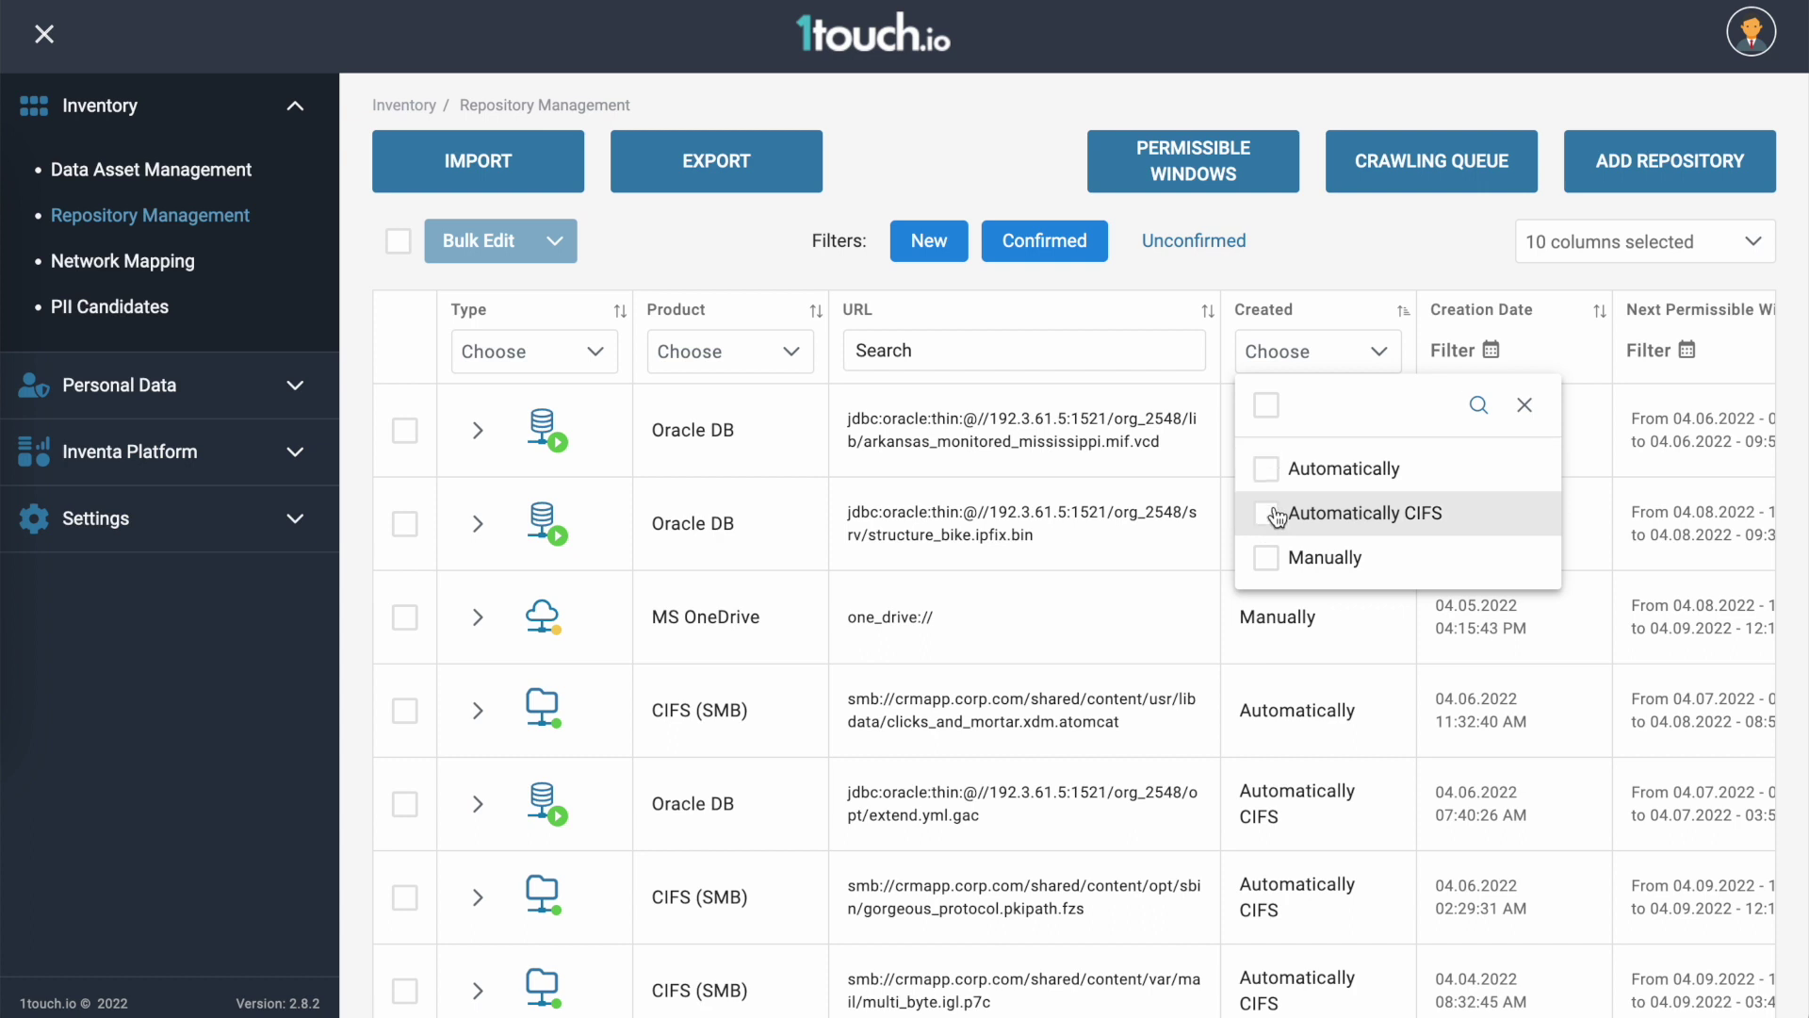
{"action": "left_click", "coordinate": [1268, 556]}
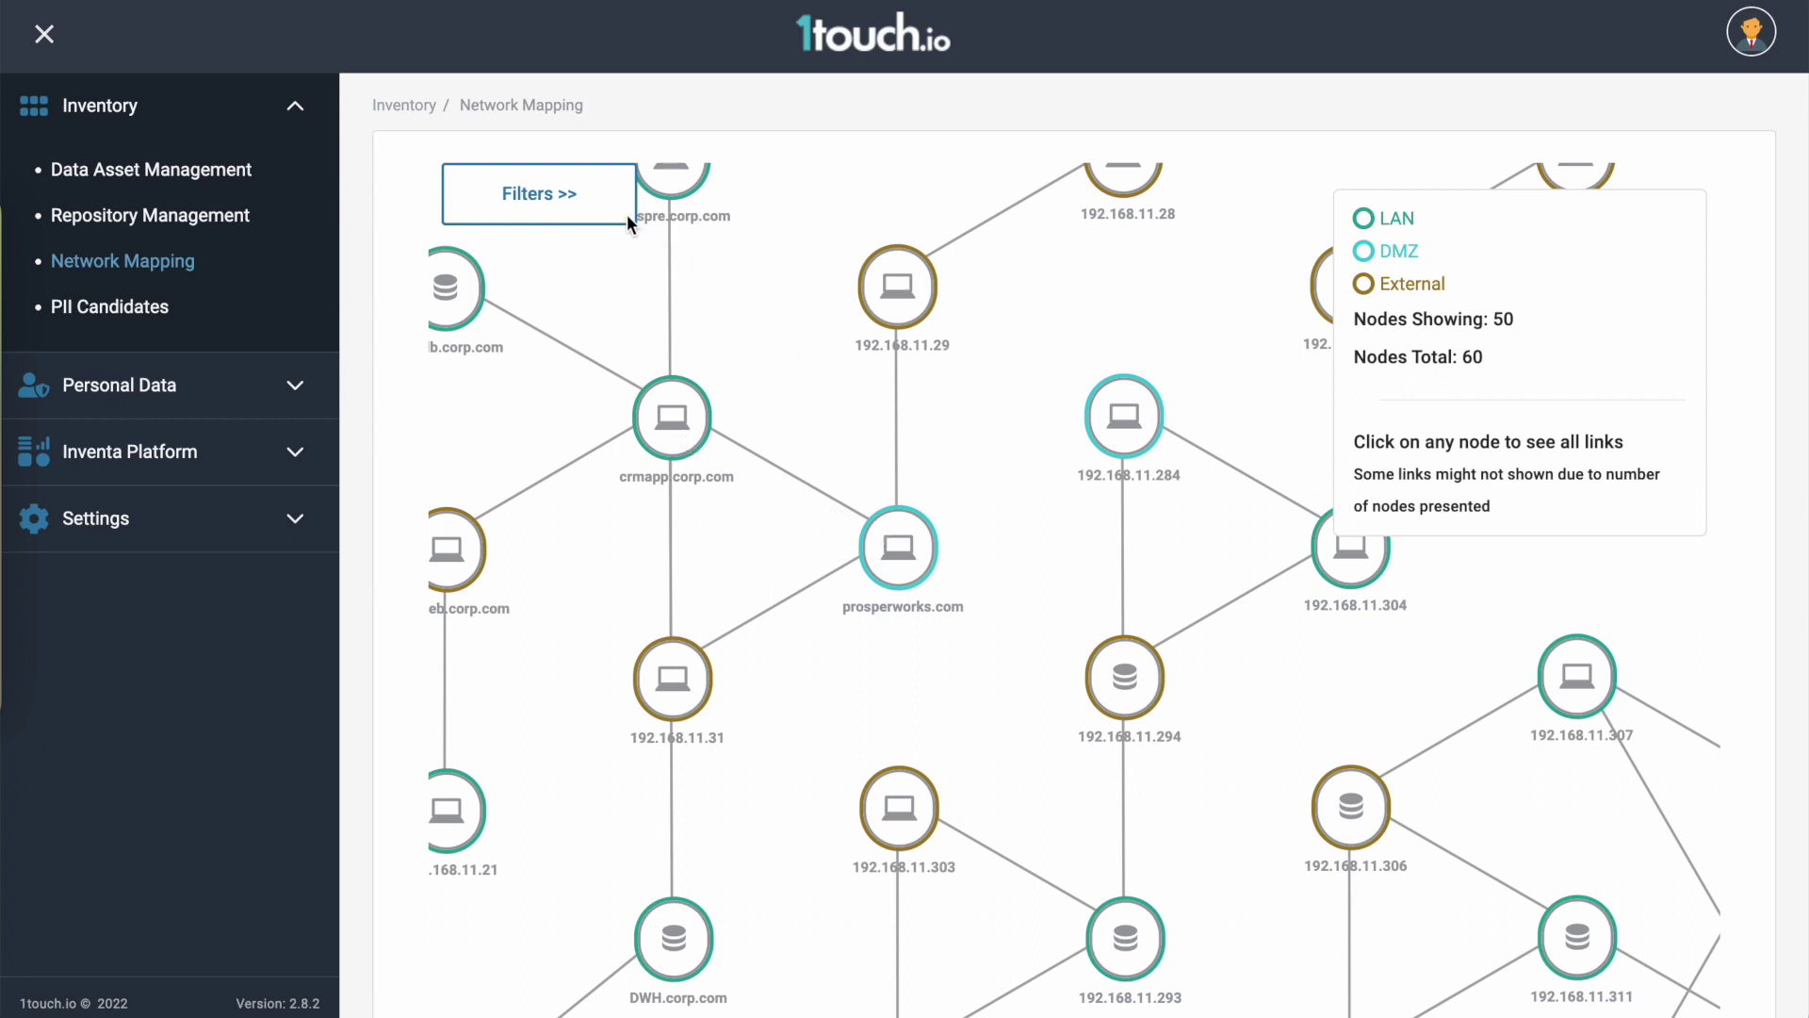
- Show the network map's filters and select PIIs under Personal data
{"action": "left_click", "coordinate": [589, 207]}
{"action": "scroll", "coordinate": [630, 462], "scroll_direction": "down", "scroll_amount": 4}
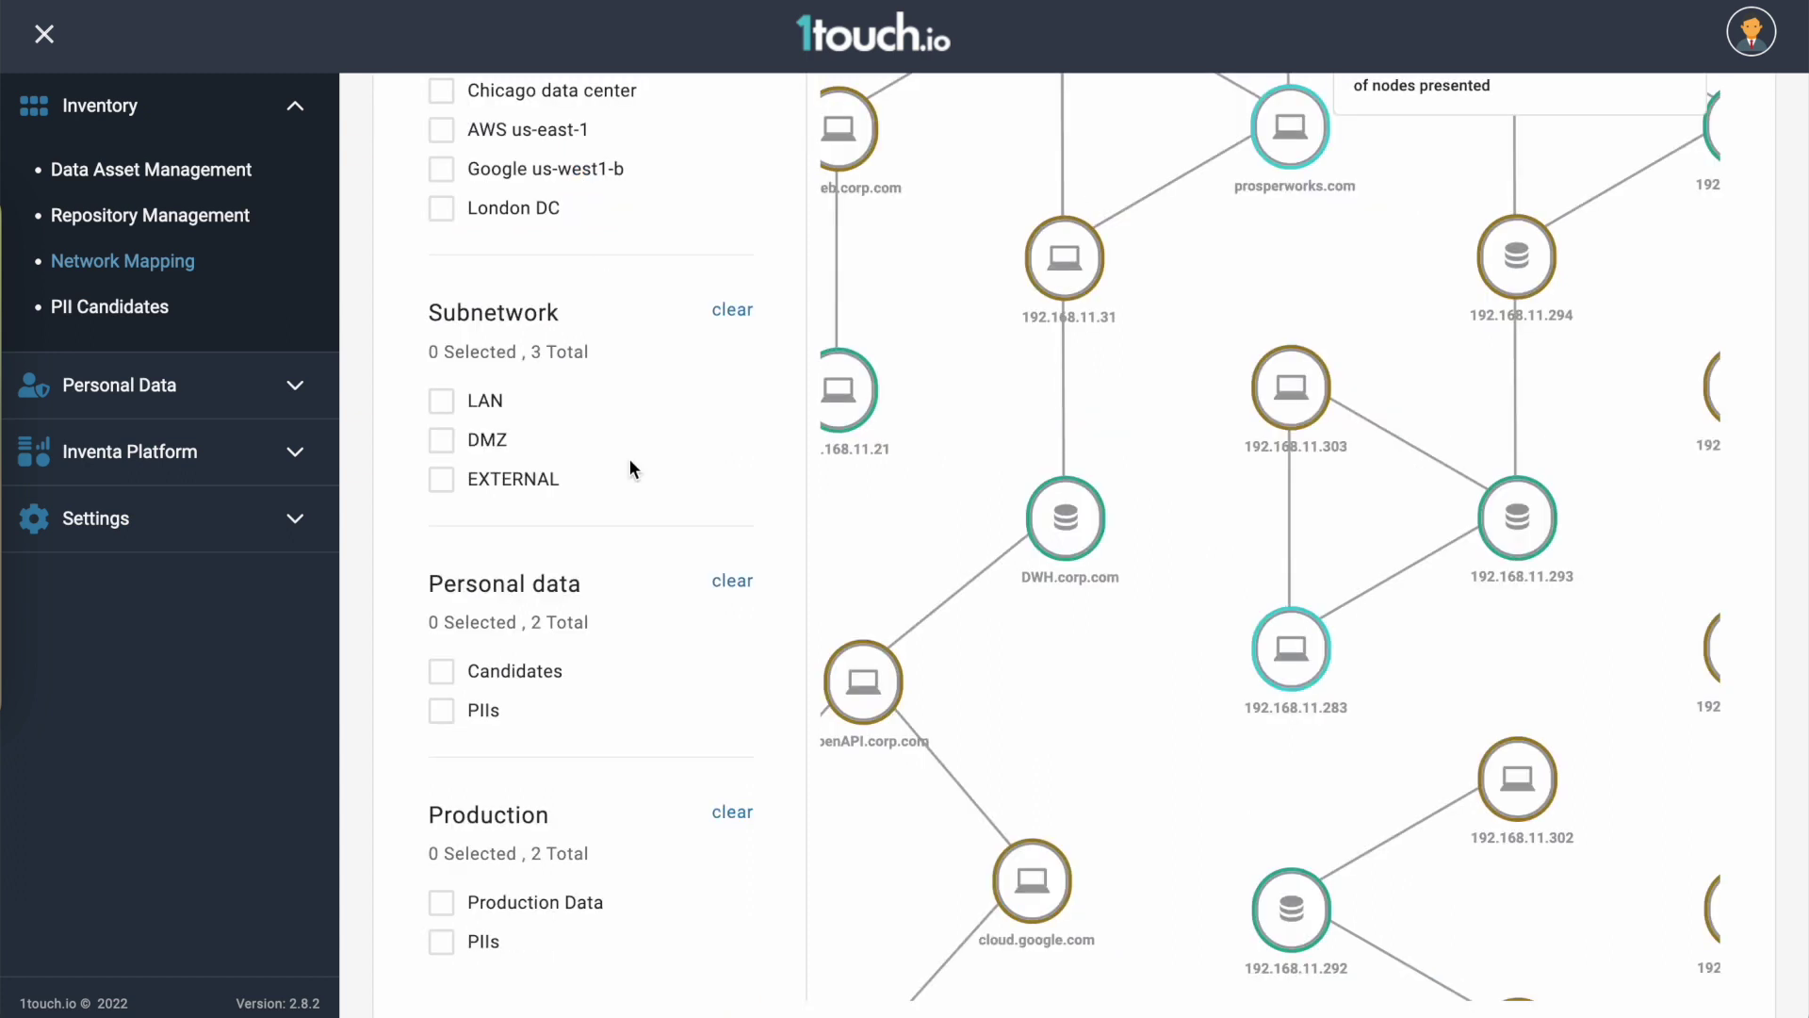
{"action": "scroll", "coordinate": [630, 462], "scroll_direction": "down", "scroll_amount": 1}
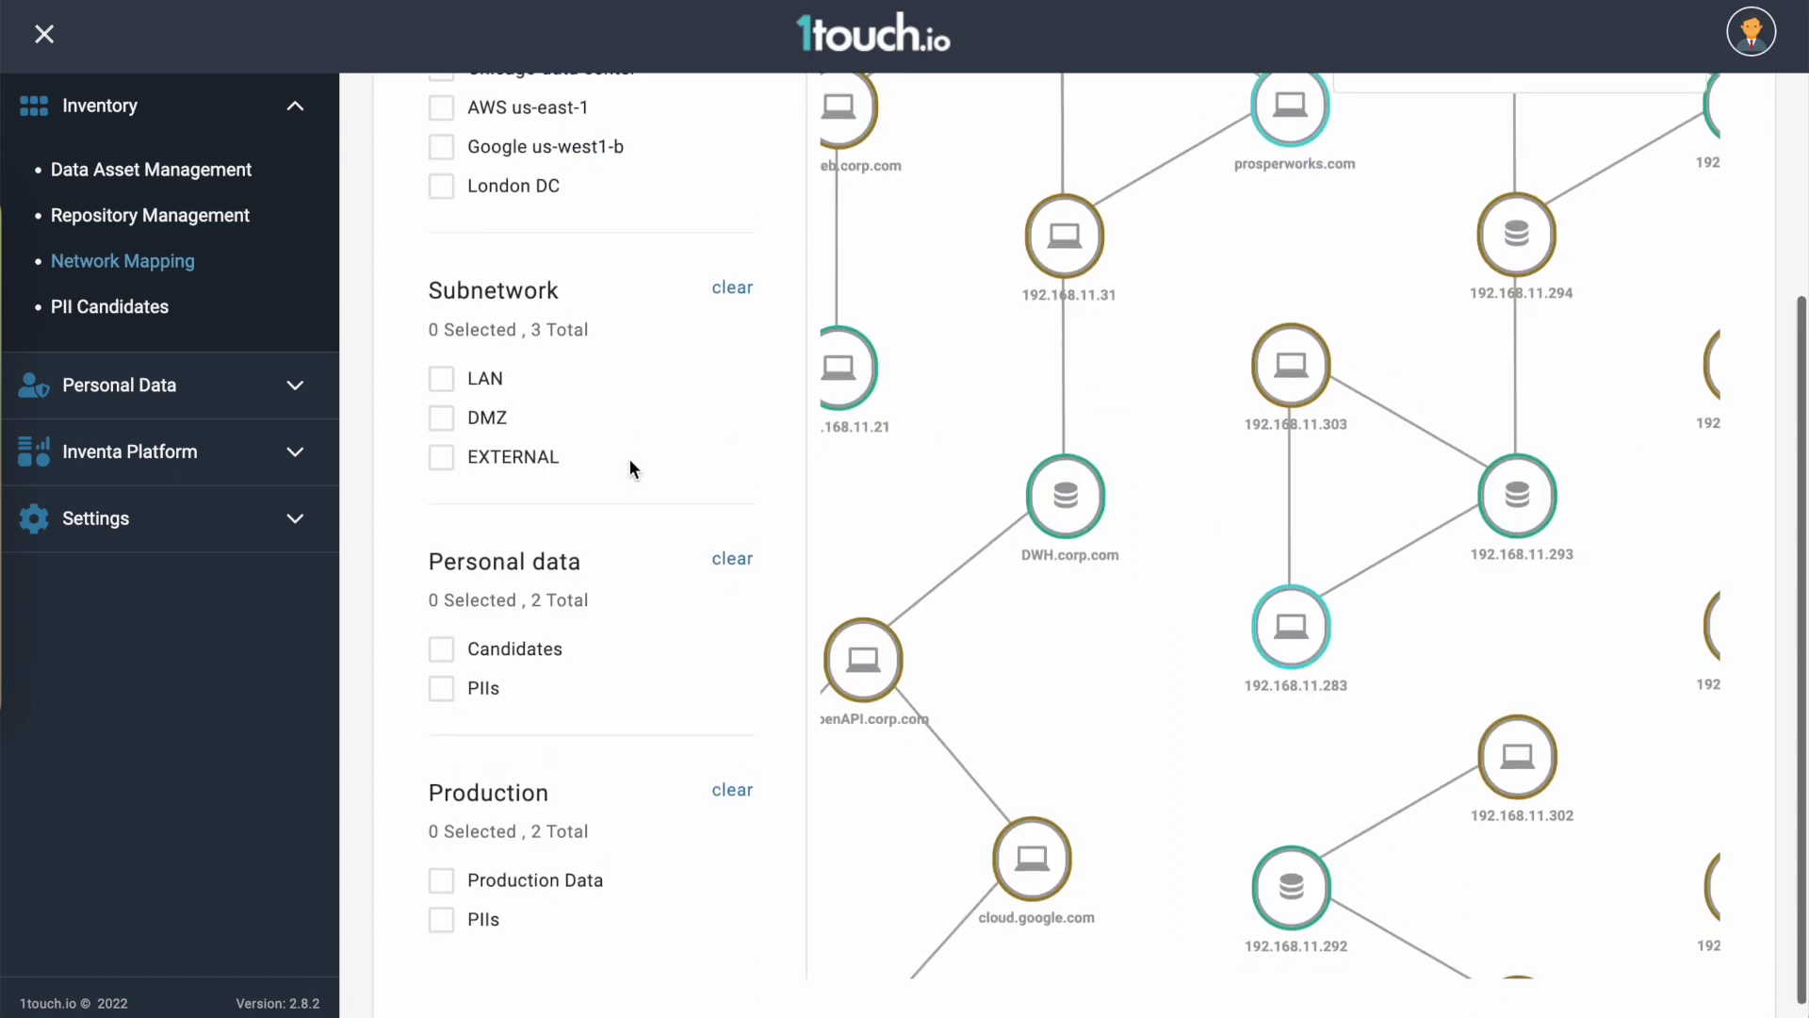
{"action": "scroll", "coordinate": [631, 462], "scroll_direction": "up", "scroll_amount": 2}
{"action": "scroll", "coordinate": [631, 462], "scroll_direction": "down", "scroll_amount": 1}
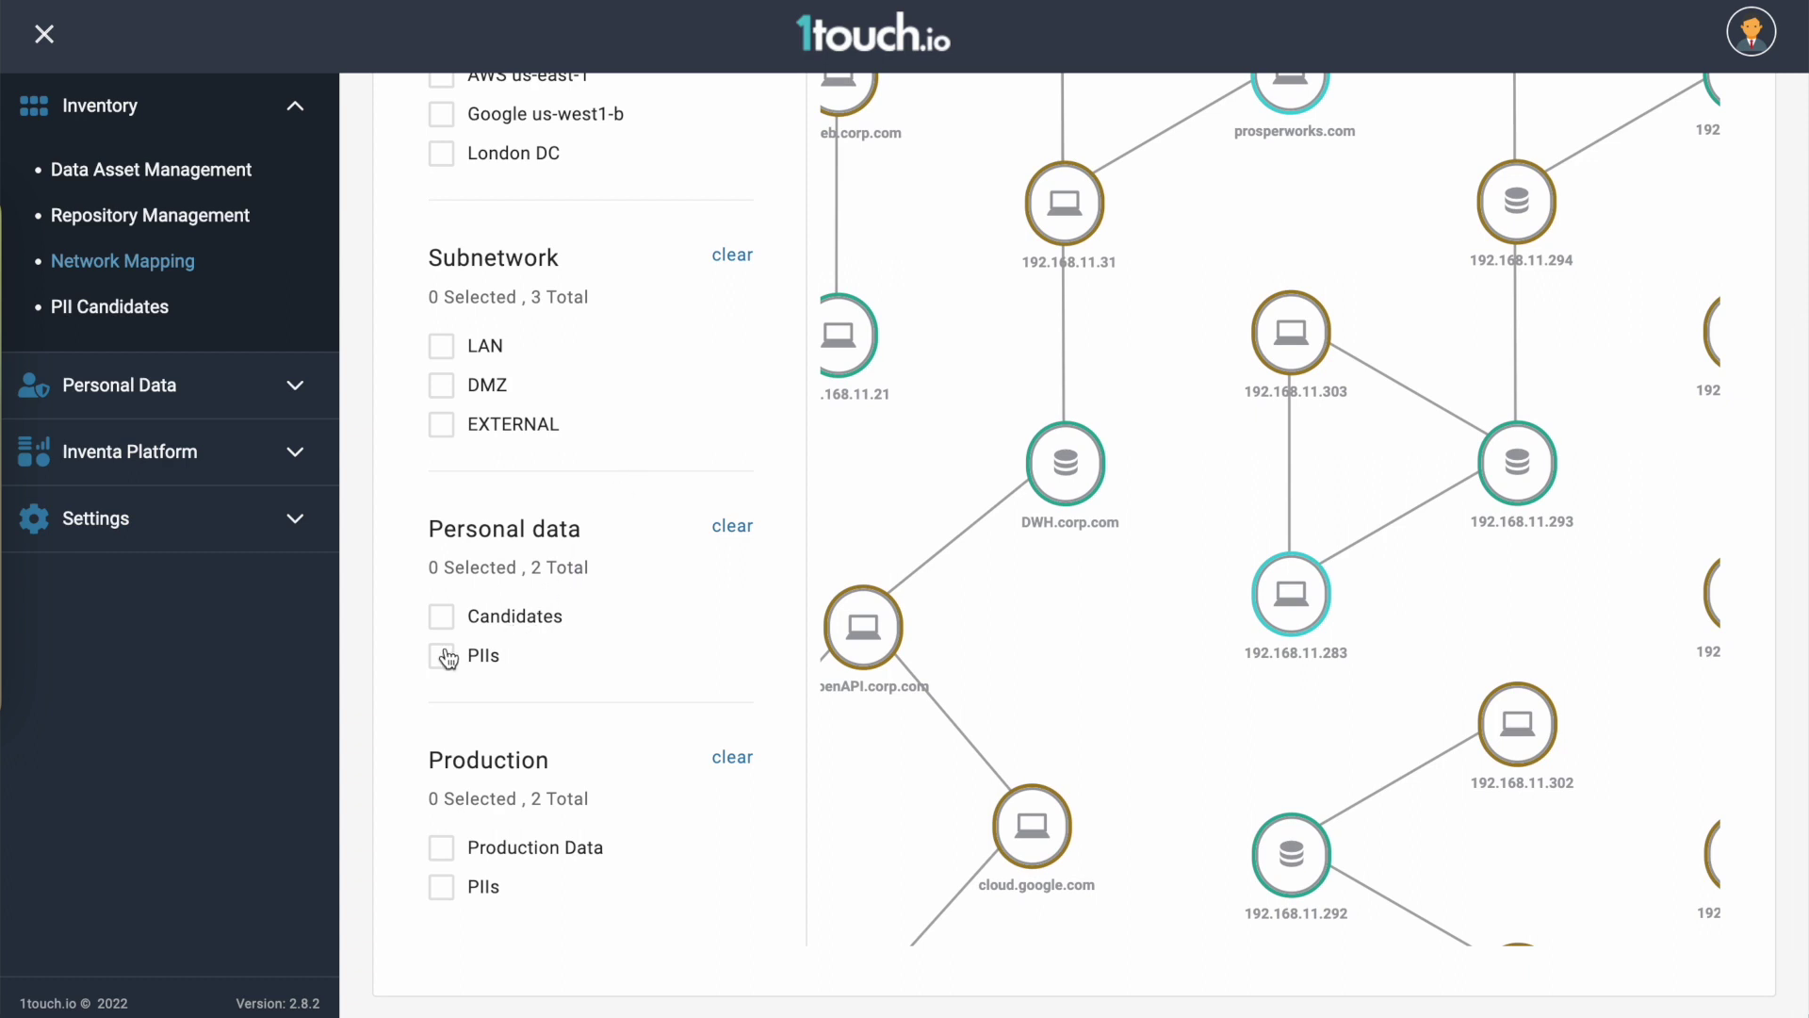
{"action": "left_click", "coordinate": [447, 656]}
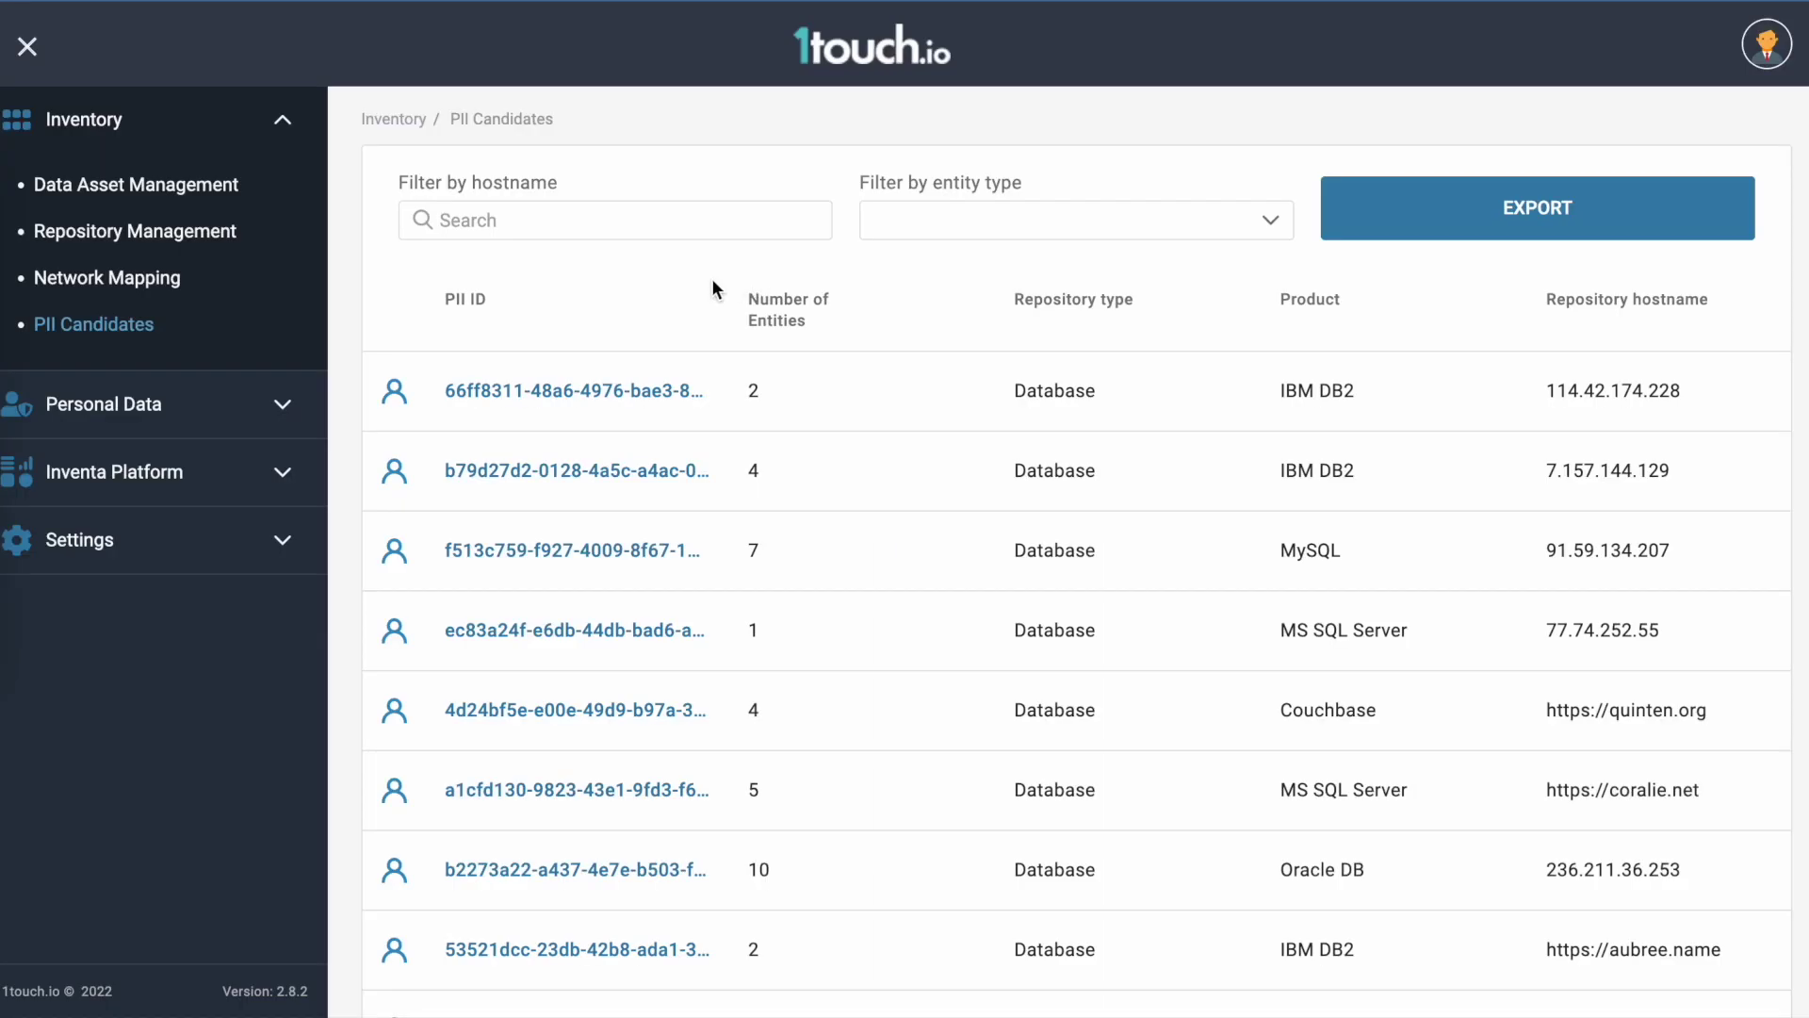
- Look through the PII candidates and open the first candidate in the list
{"action": "scroll", "coordinate": [692, 283], "scroll_direction": "down", "scroll_amount": 1}
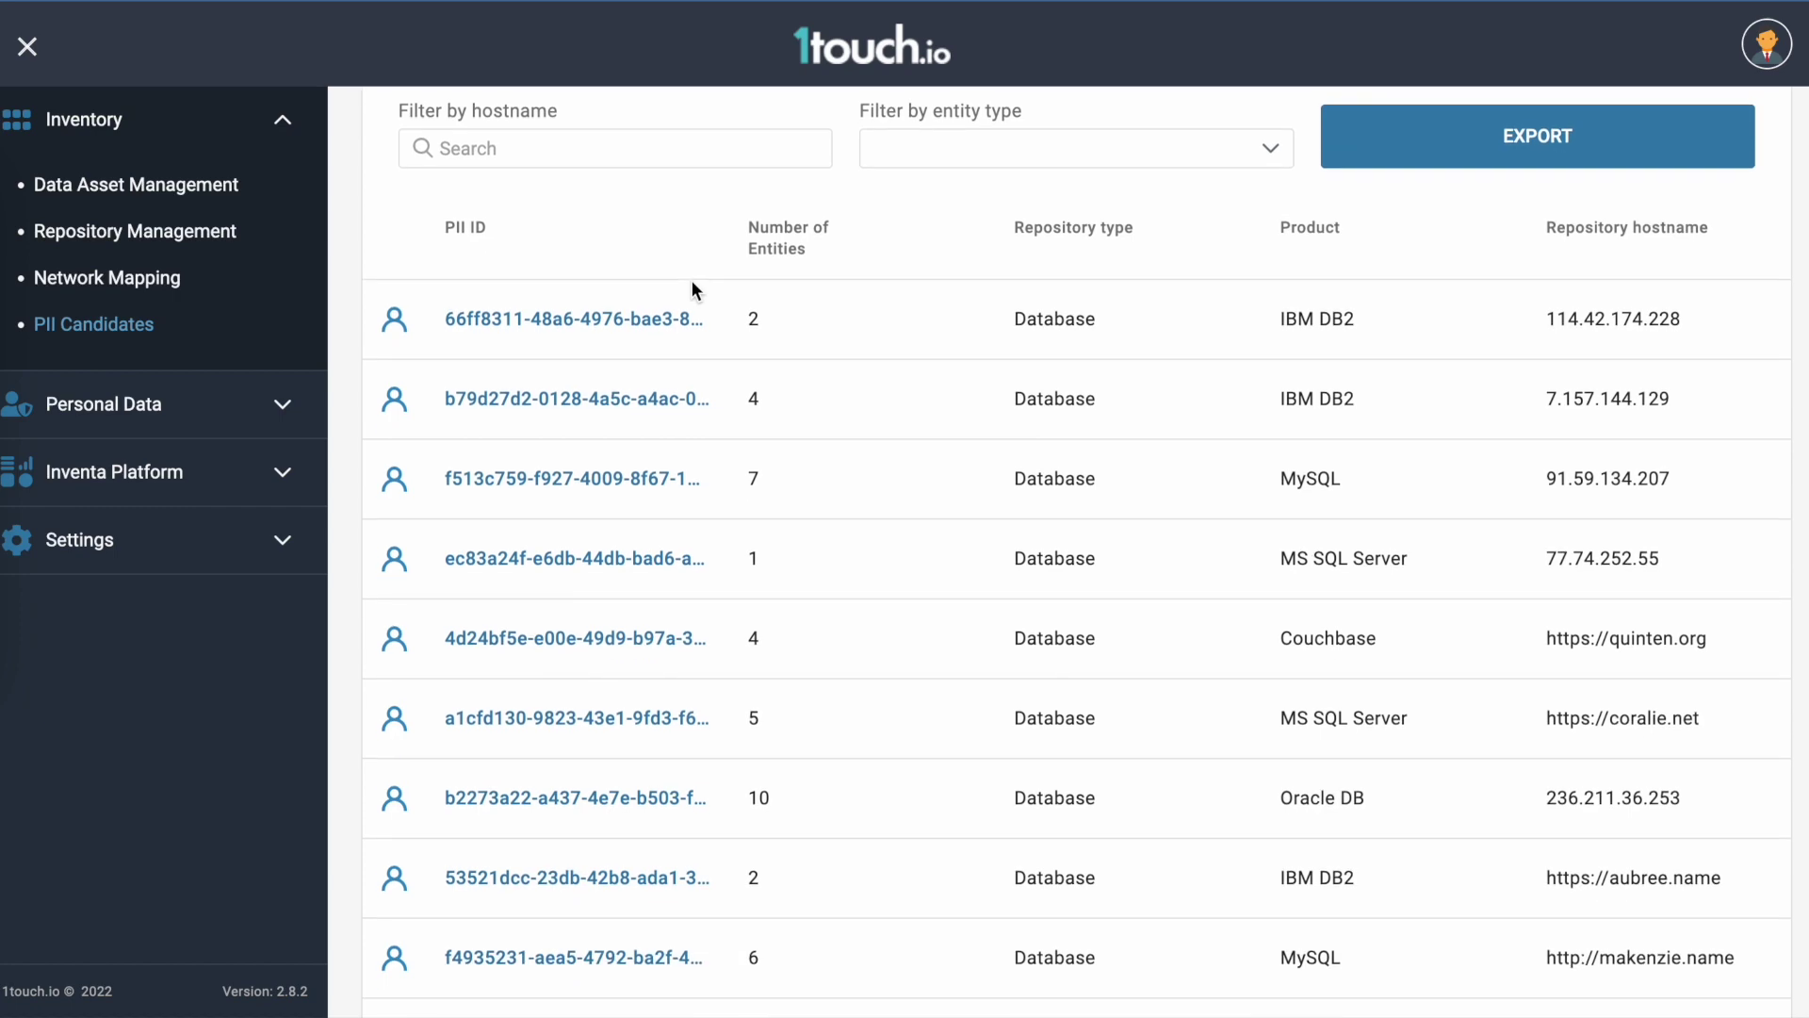
{"action": "left_click", "coordinate": [633, 318]}
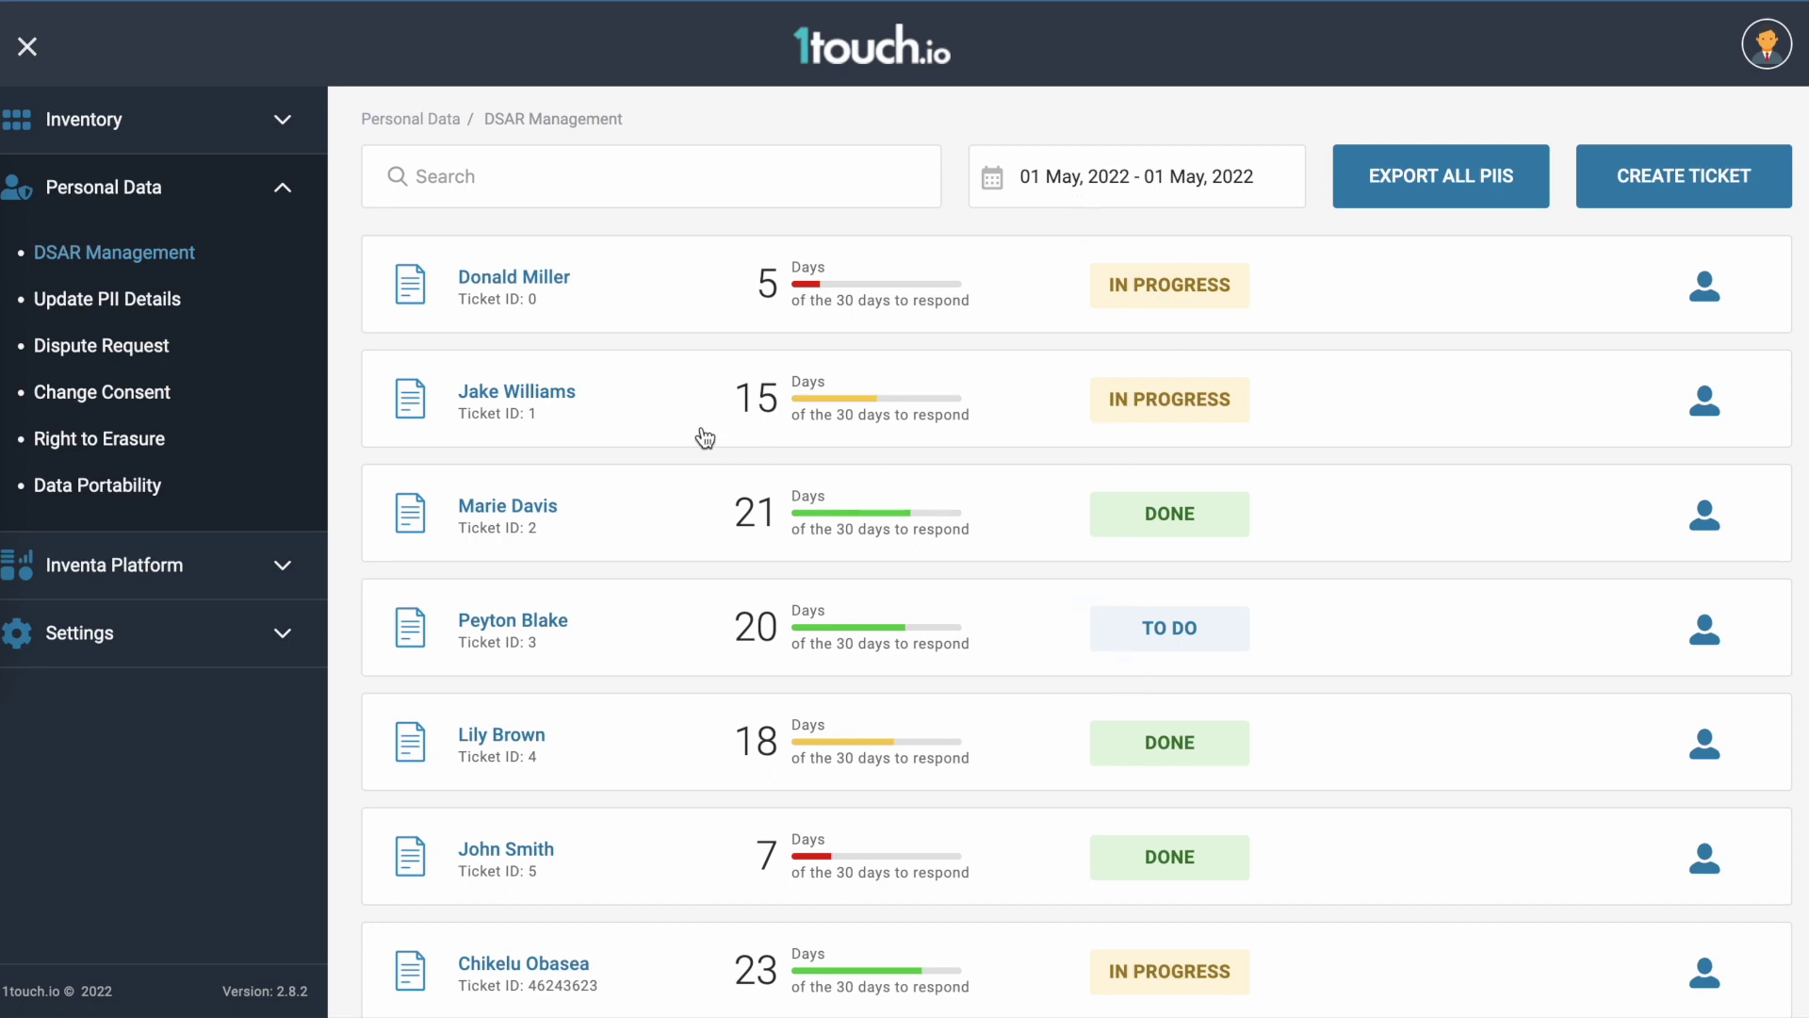
- Open the second DSAR ticket and examine the requester's details in its personal data usage
{"action": "left_click", "coordinate": [562, 403]}
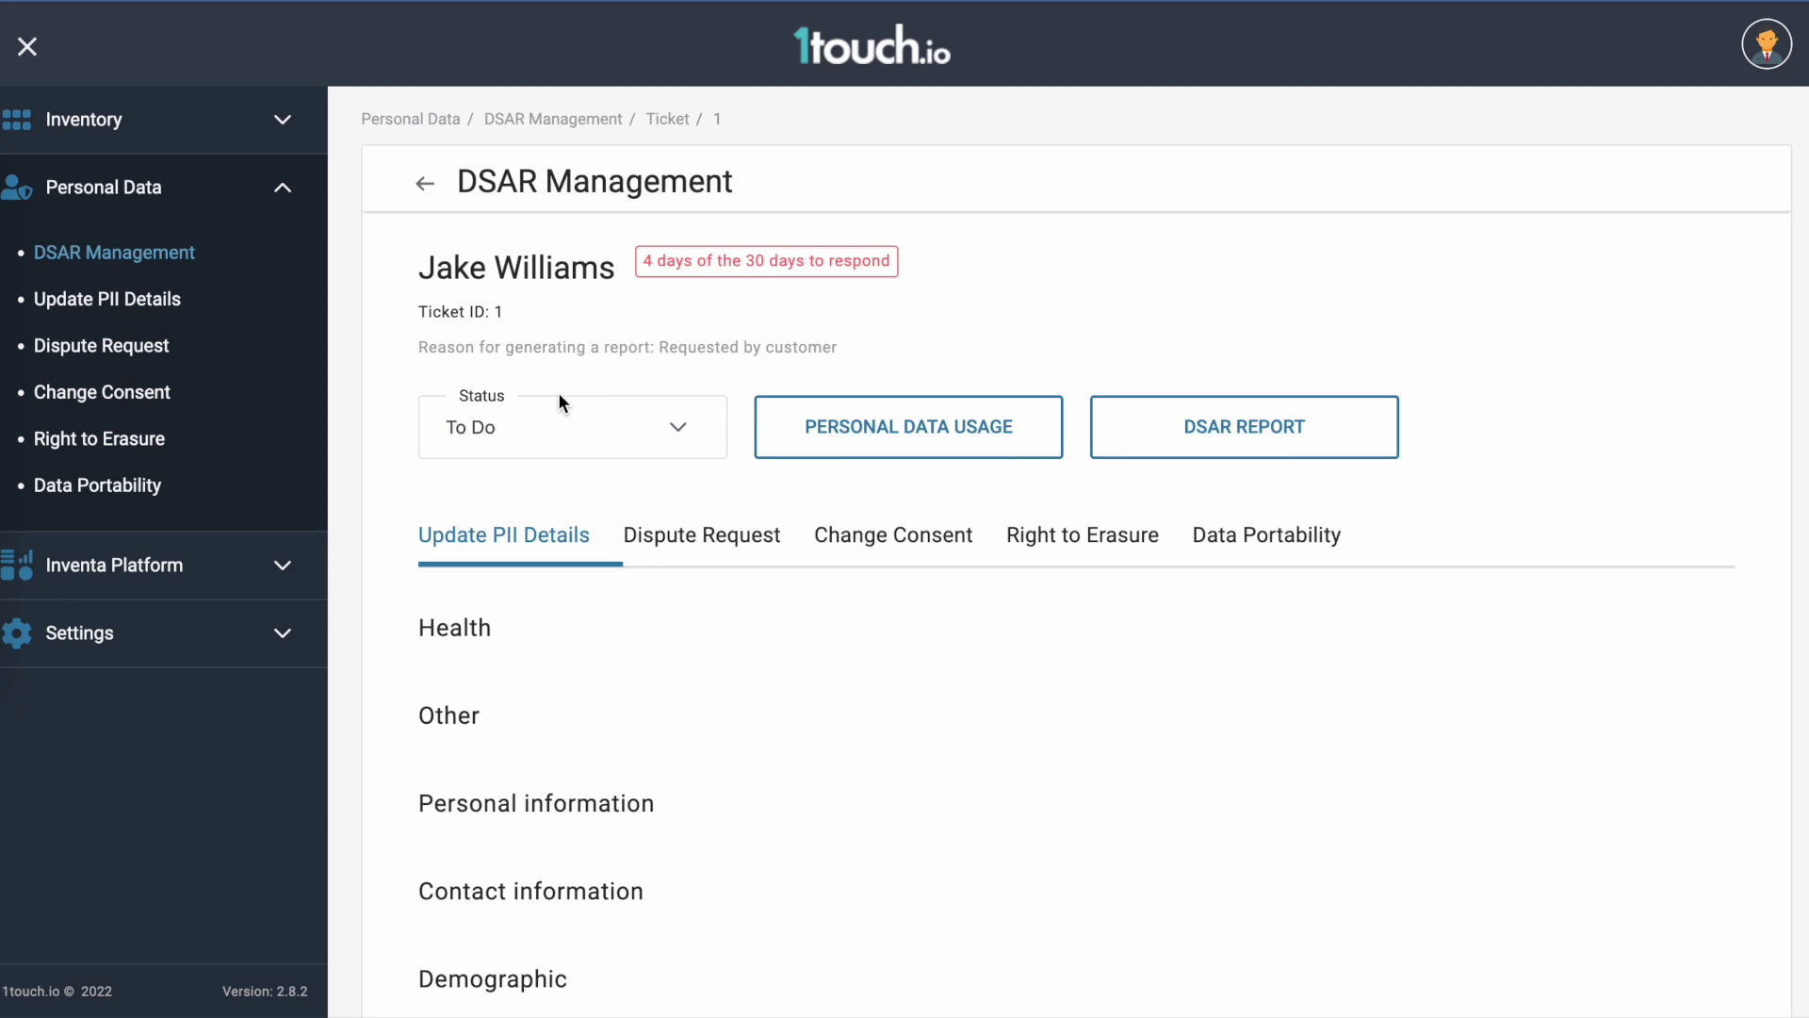
{"action": "scroll", "coordinate": [910, 324], "scroll_direction": "down", "scroll_amount": 1}
{"action": "left_click", "coordinate": [937, 372]}
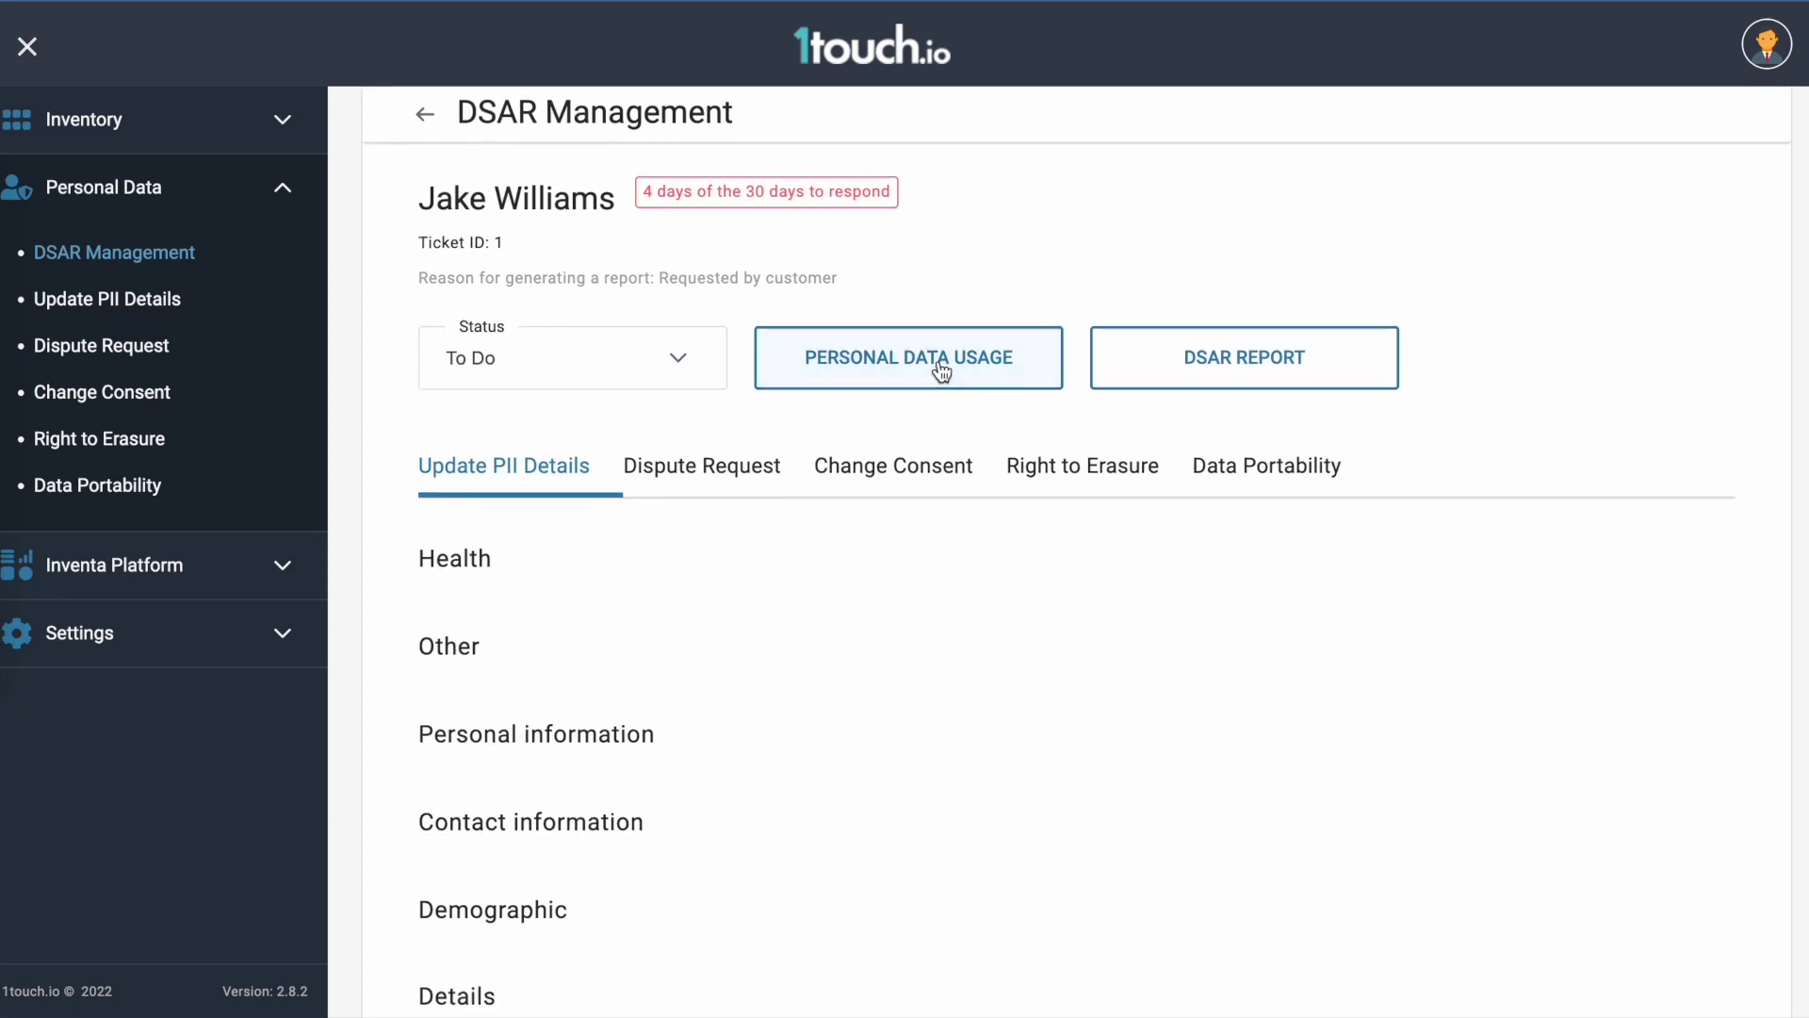
{"action": "scroll", "coordinate": [940, 370], "scroll_direction": "down", "scroll_amount": 1}
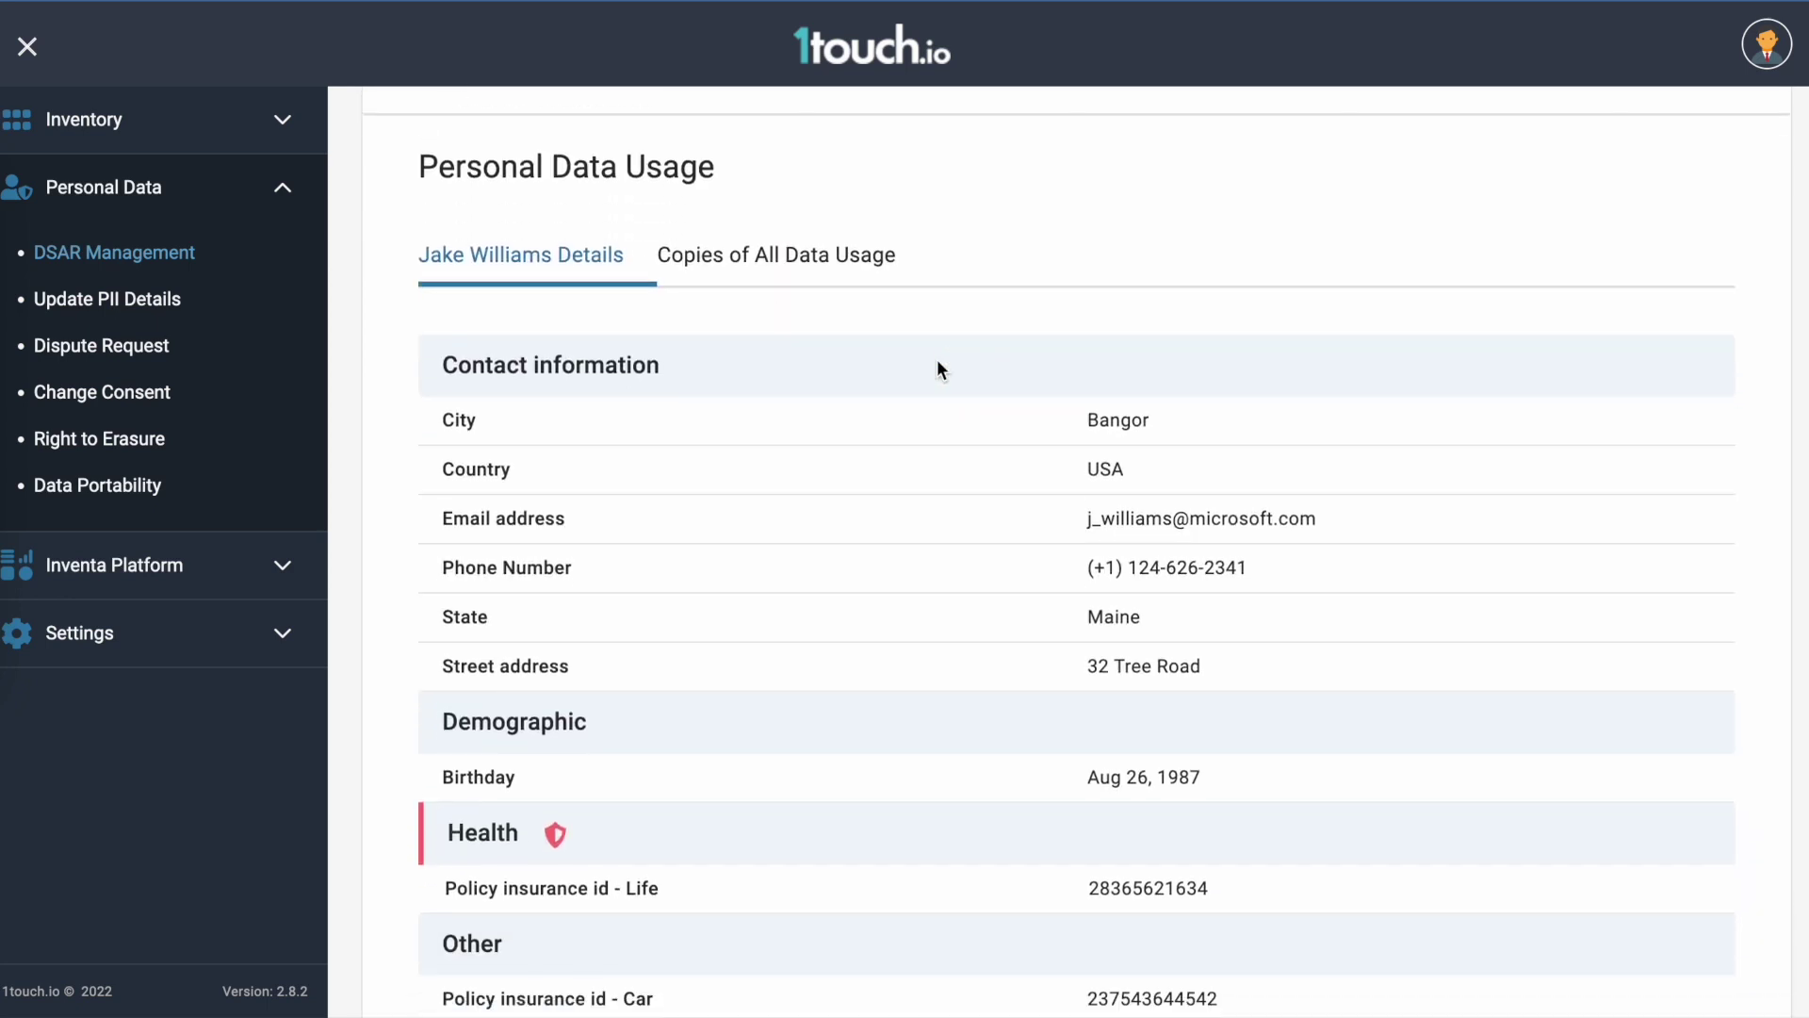
{"action": "scroll", "coordinate": [940, 369], "scroll_direction": "down", "scroll_amount": 1}
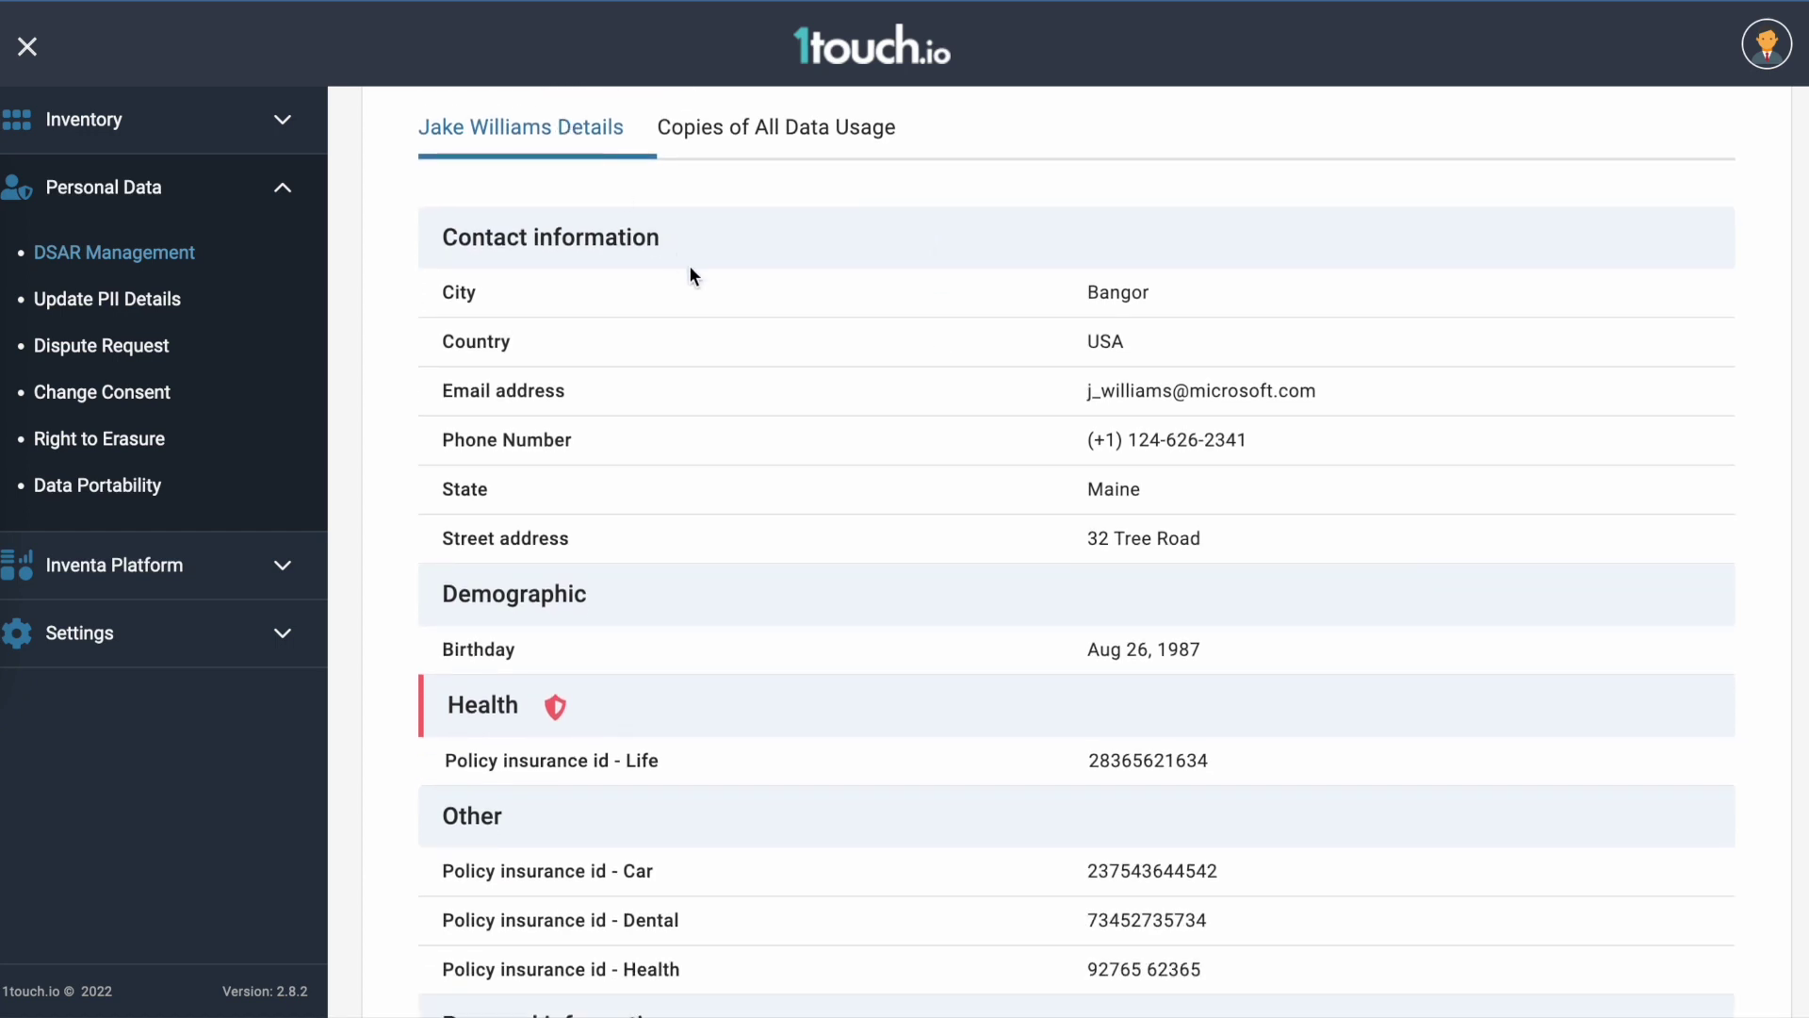
{"action": "scroll", "coordinate": [689, 274], "scroll_direction": "down", "scroll_amount": 1}
{"action": "scroll", "coordinate": [689, 275], "scroll_direction": "up", "scroll_amount": 2}
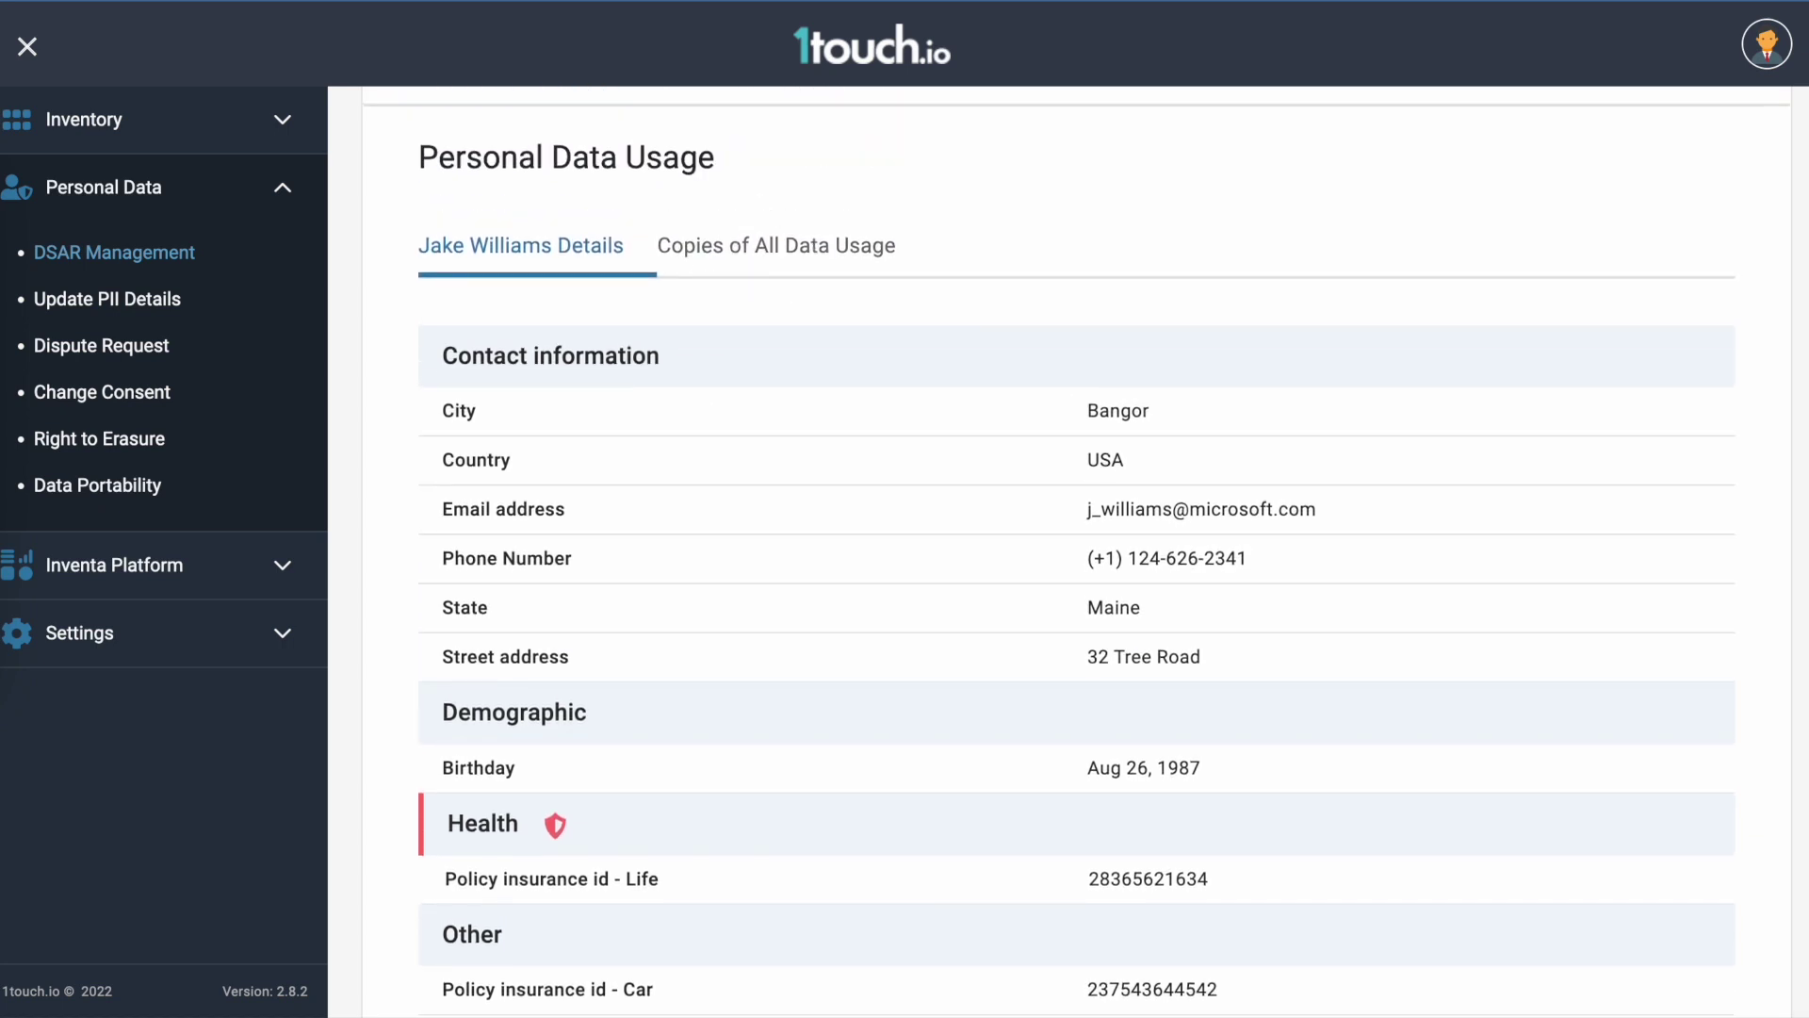
- Show the copies of all data usage for this requester and examine the files under File Browser
{"action": "left_click", "coordinate": [778, 264]}
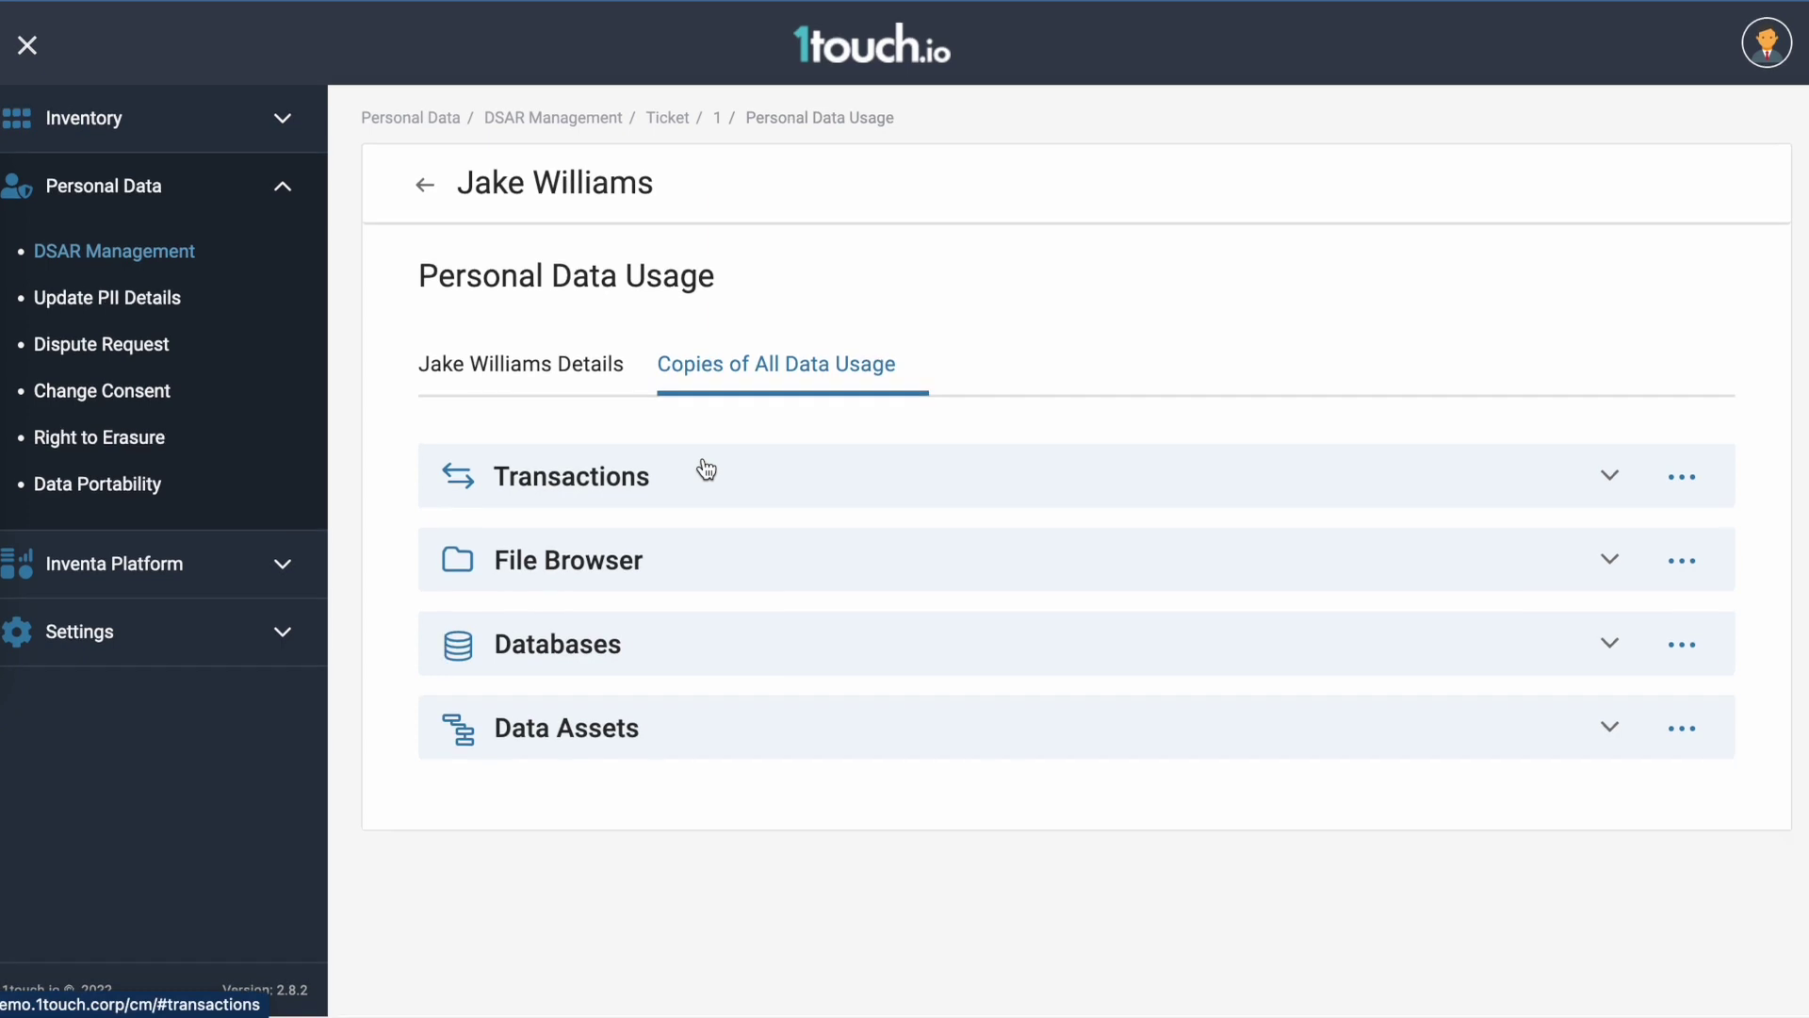
{"action": "left_click", "coordinate": [570, 565]}
{"action": "scroll", "coordinate": [865, 516], "scroll_direction": "down", "scroll_amount": 3}
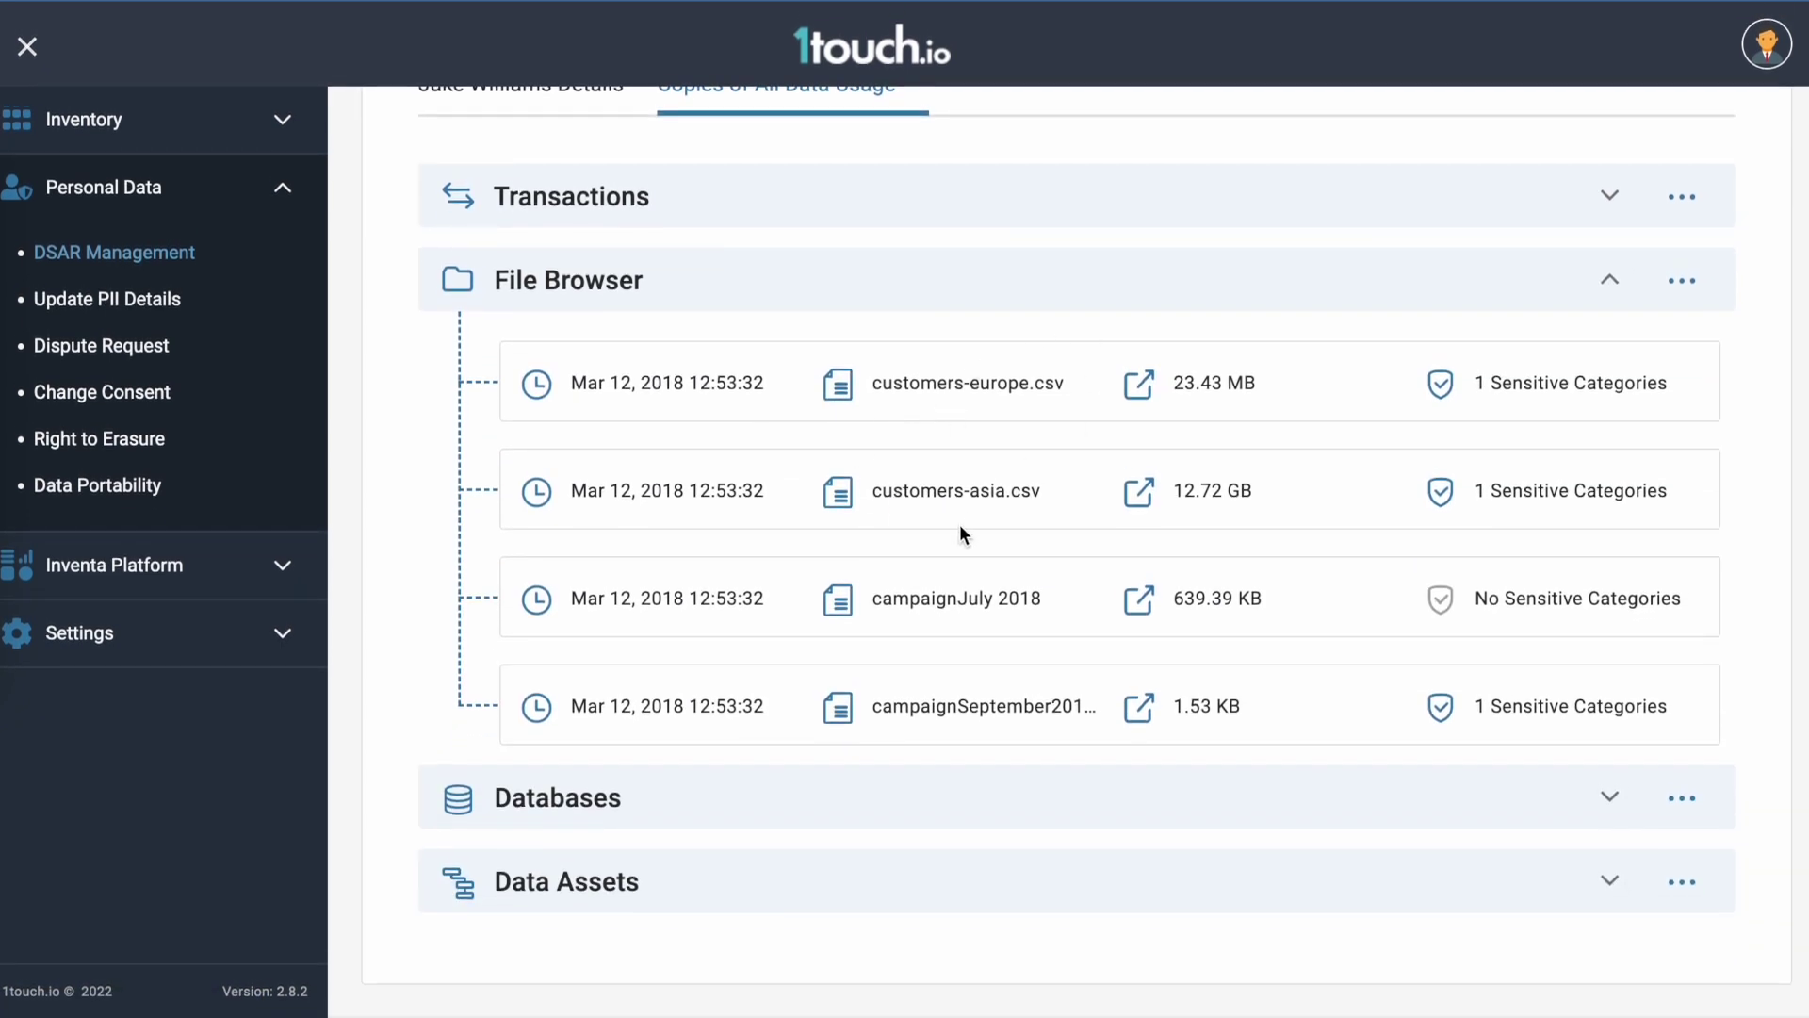
{"action": "scroll", "coordinate": [959, 528], "scroll_direction": "up", "scroll_amount": 2}
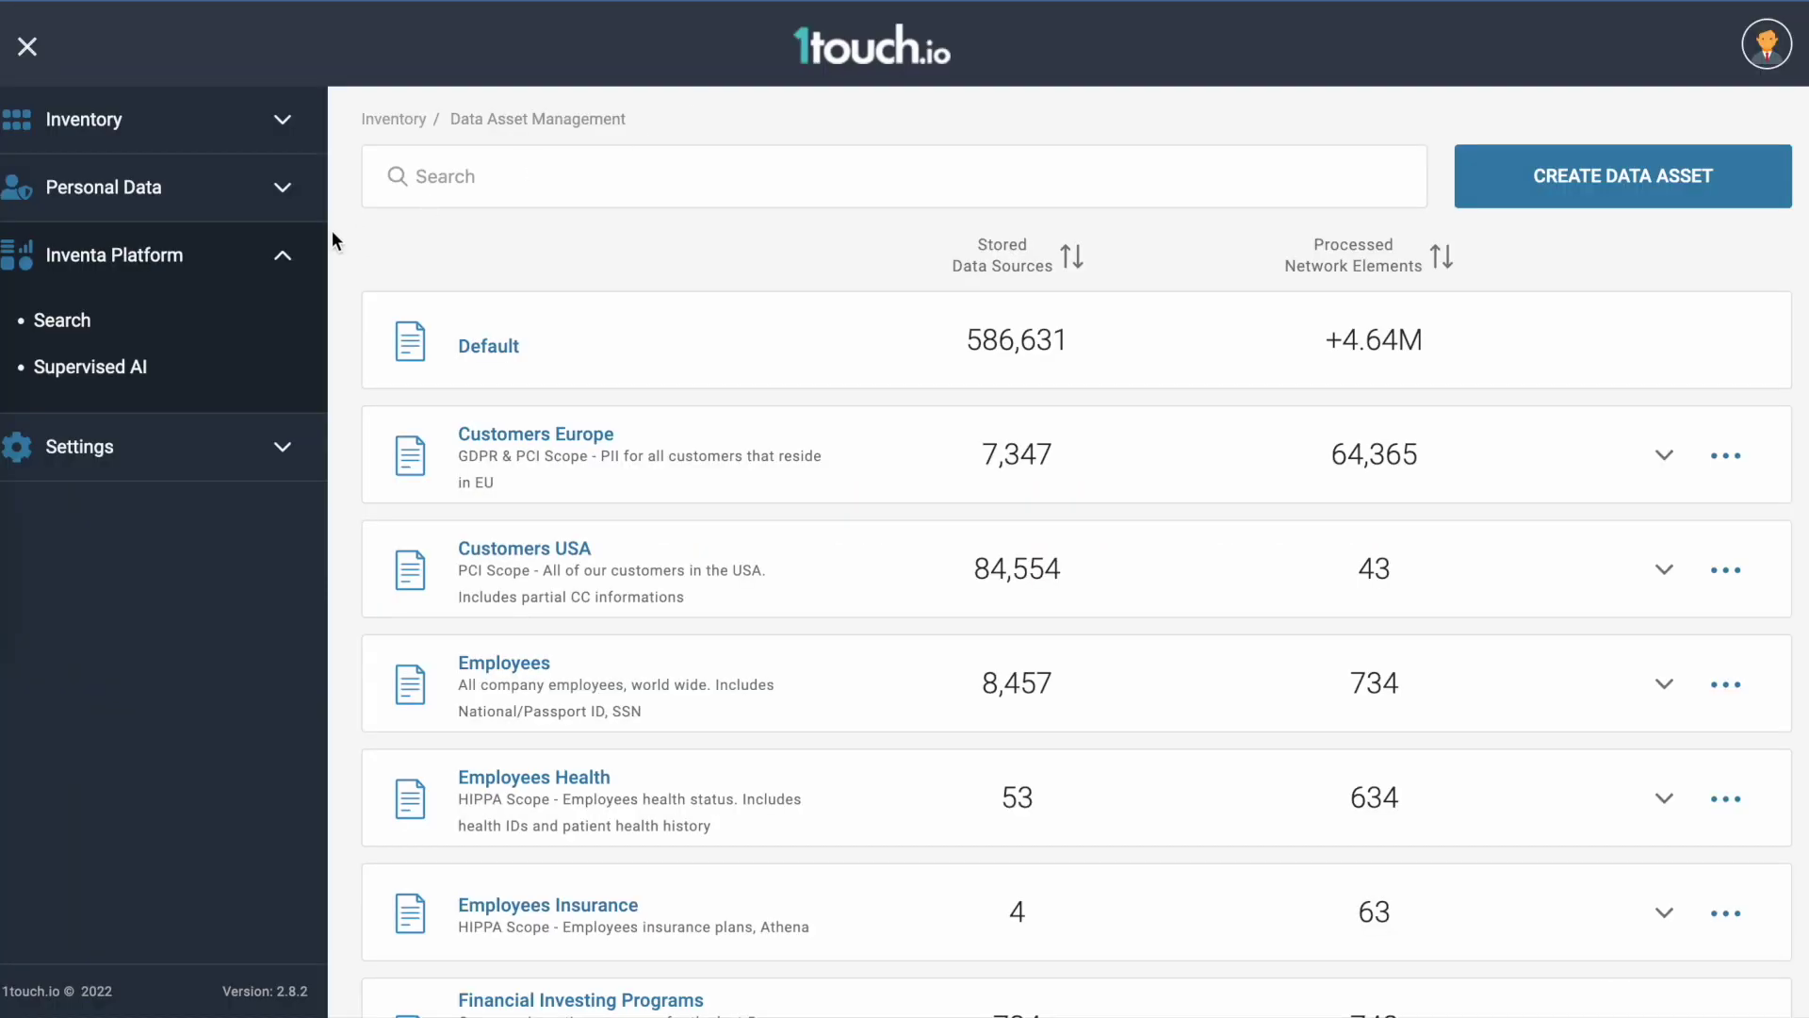
- Open the Inventa Platform's personal information search with its navigation expanded
{"action": "left_click", "coordinate": [90, 322]}
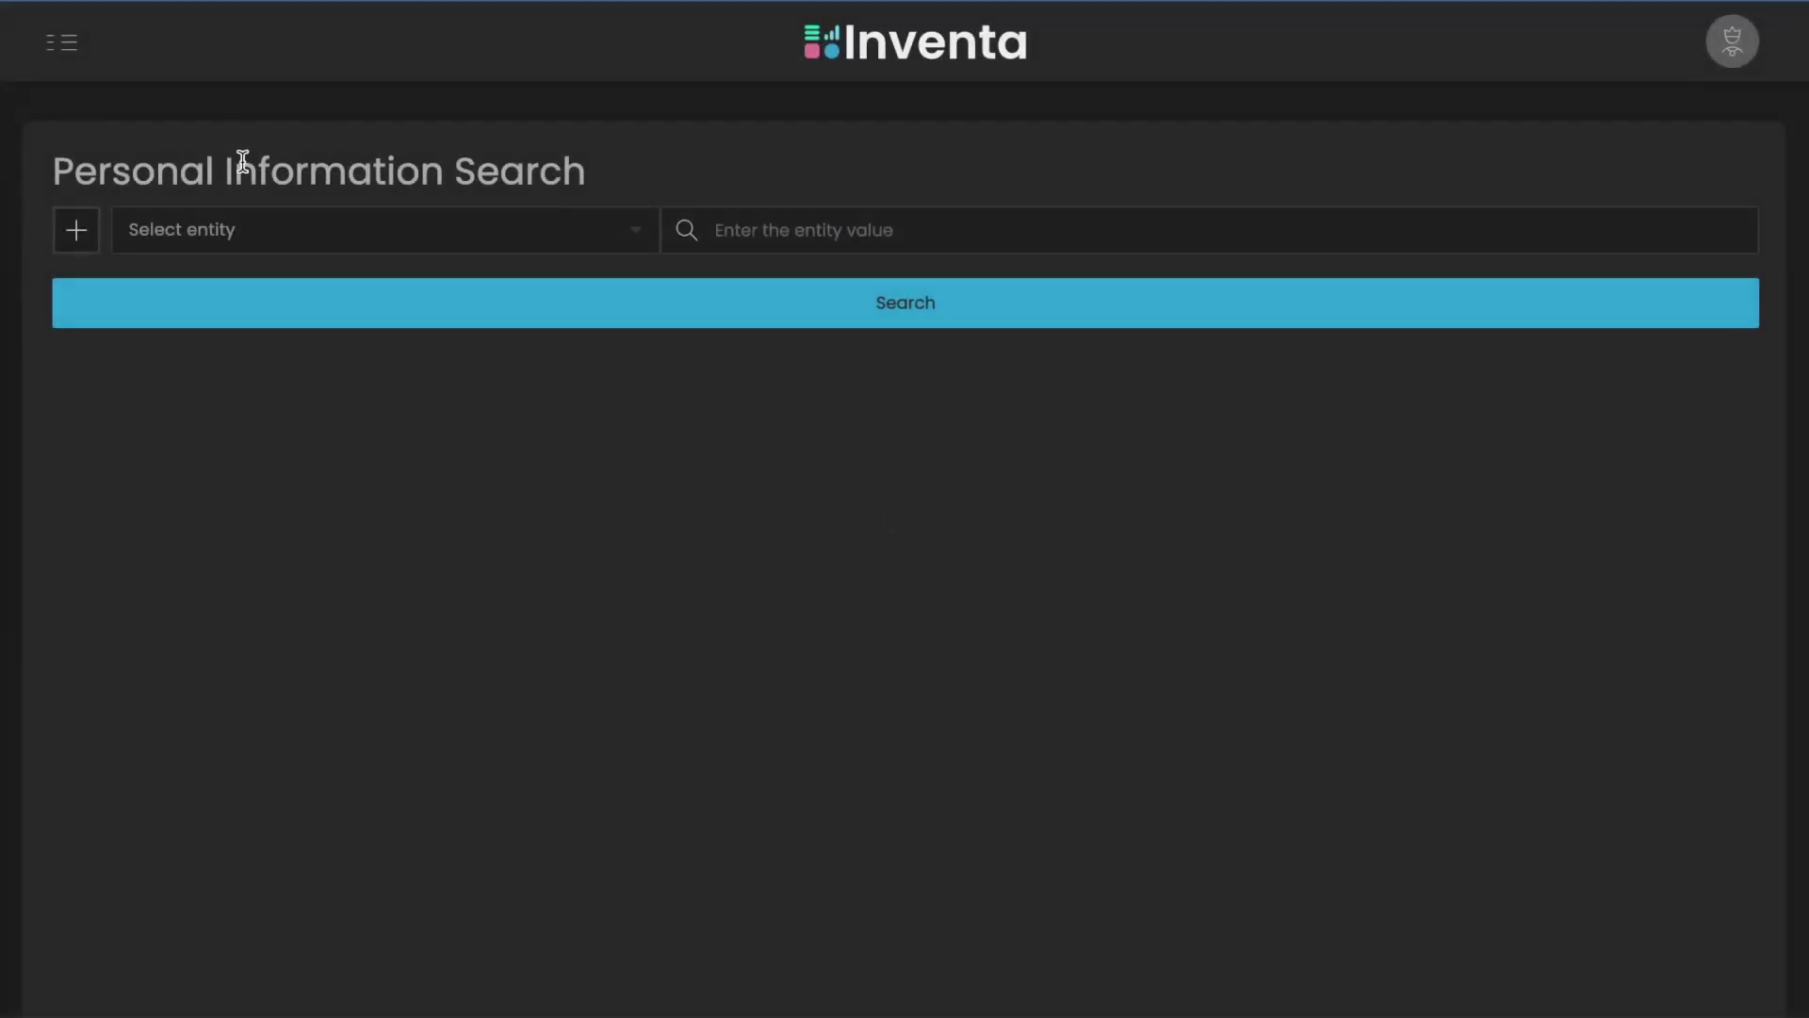
{"action": "left_click", "coordinate": [64, 42]}
{"action": "left_click", "coordinate": [64, 304]}
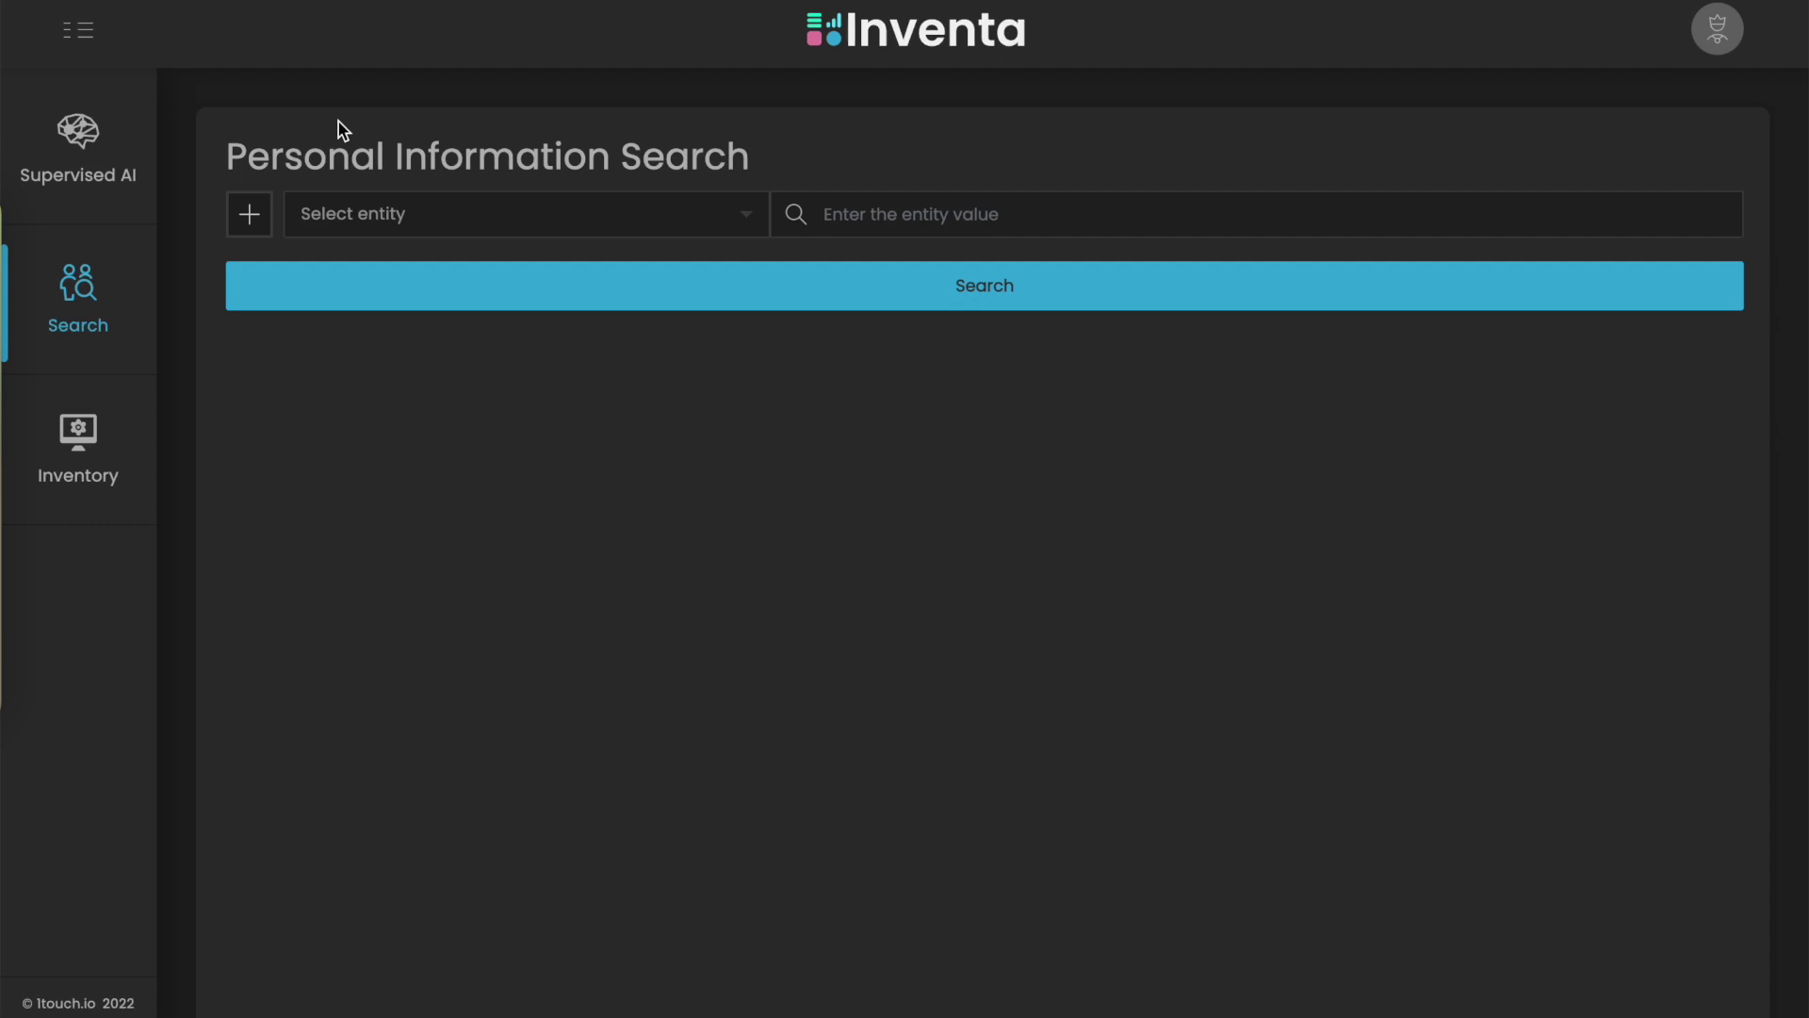
- Set the first personal information search criterion to the Credit card type entity with the value visa
{"action": "left_click", "coordinate": [478, 226]}
{"action": "scroll", "coordinate": [505, 359], "scroll_direction": "down", "scroll_amount": 3}
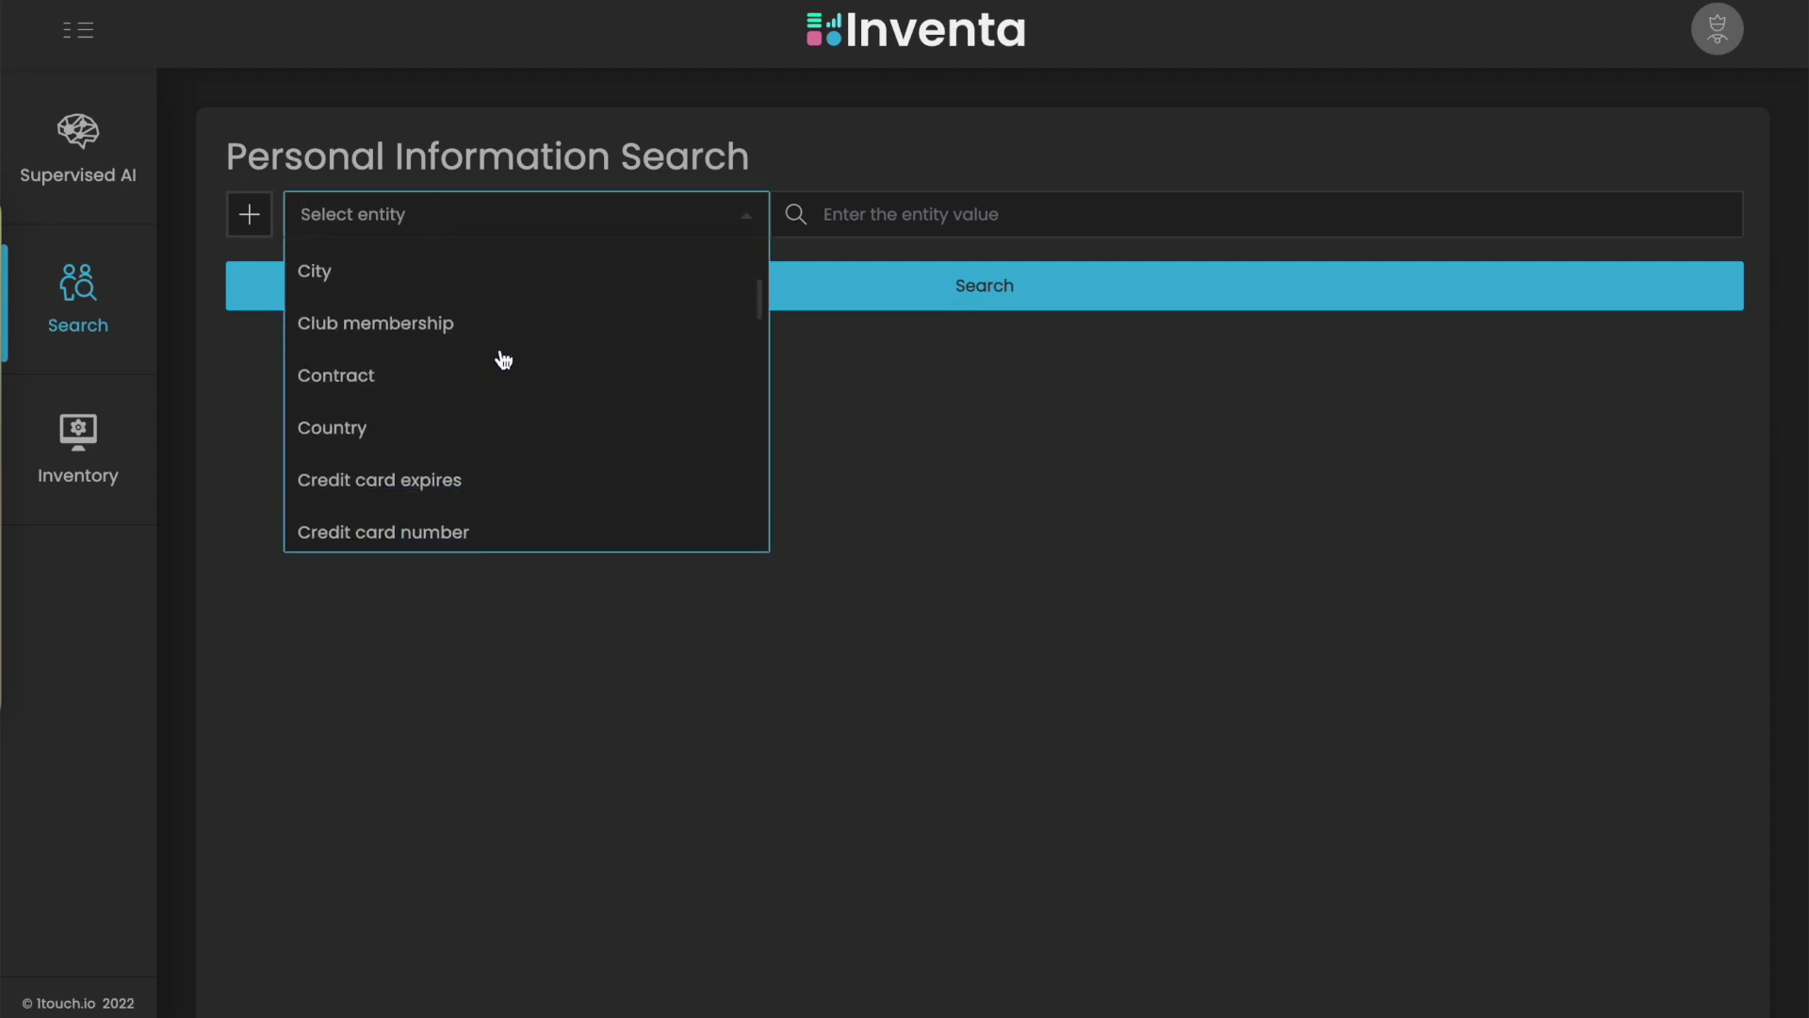
{"action": "left_click", "coordinate": [837, 209]}
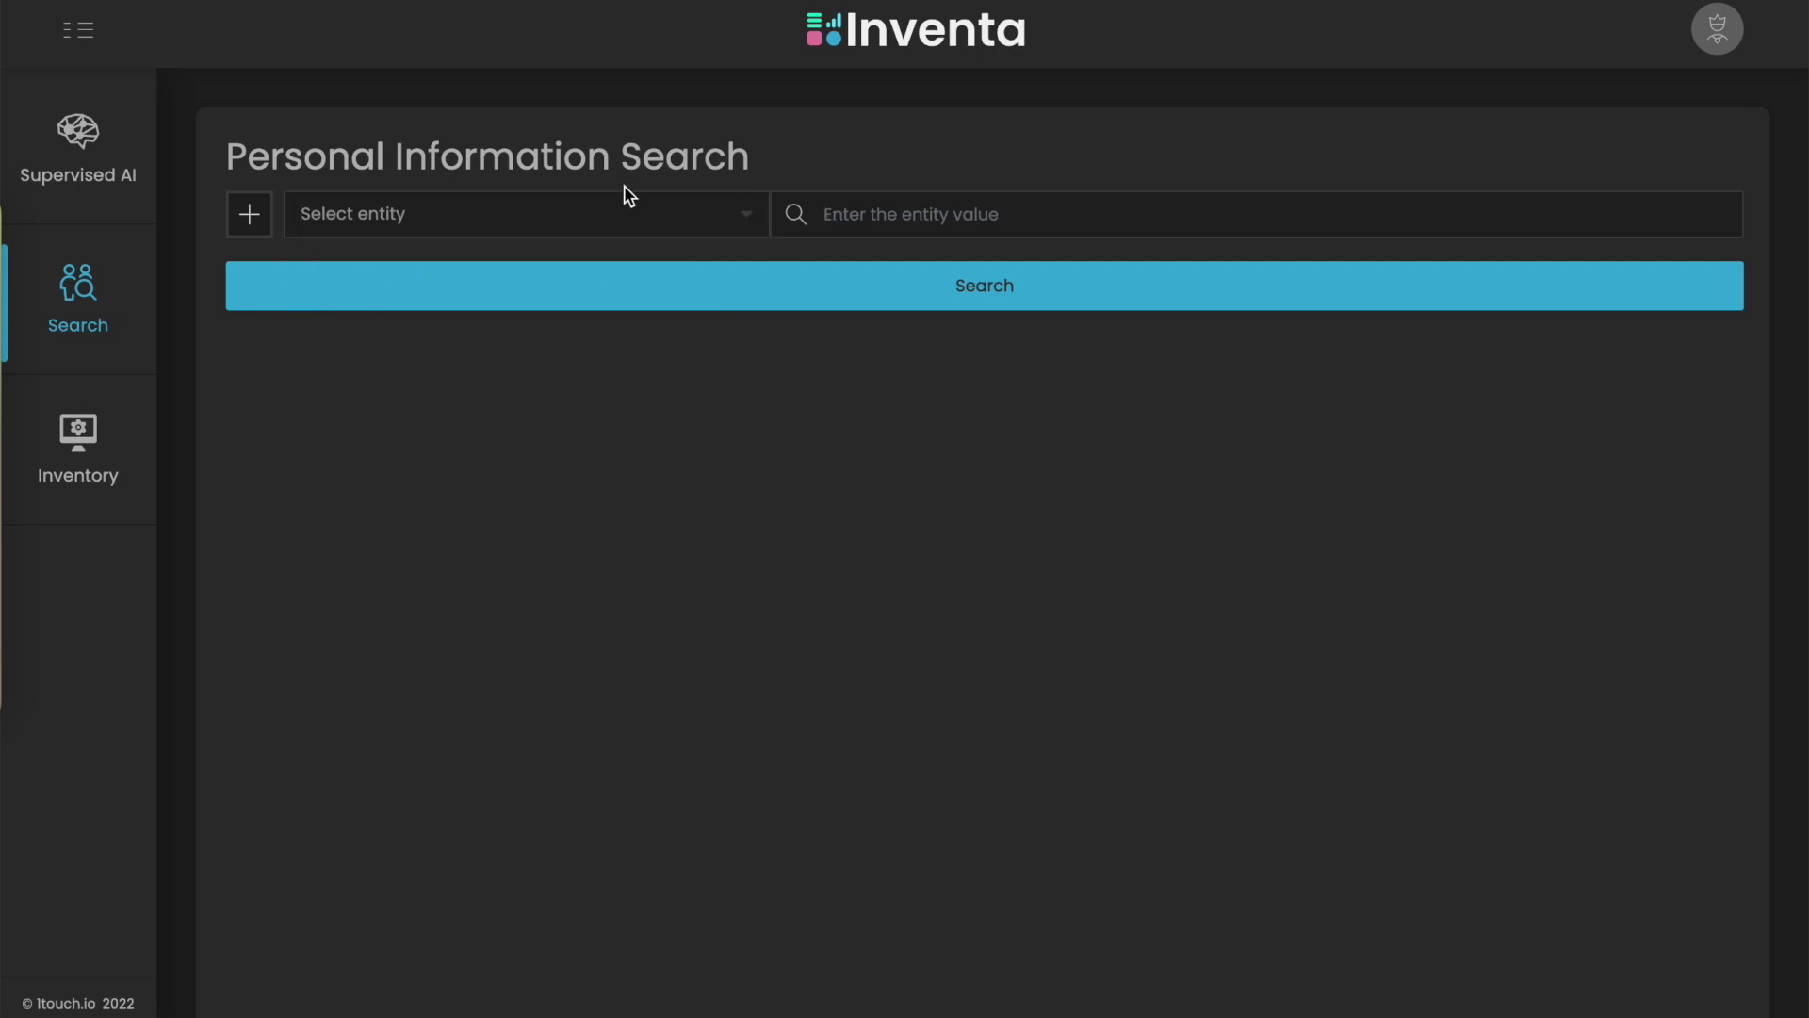
{"action": "left_click", "coordinate": [615, 211]}
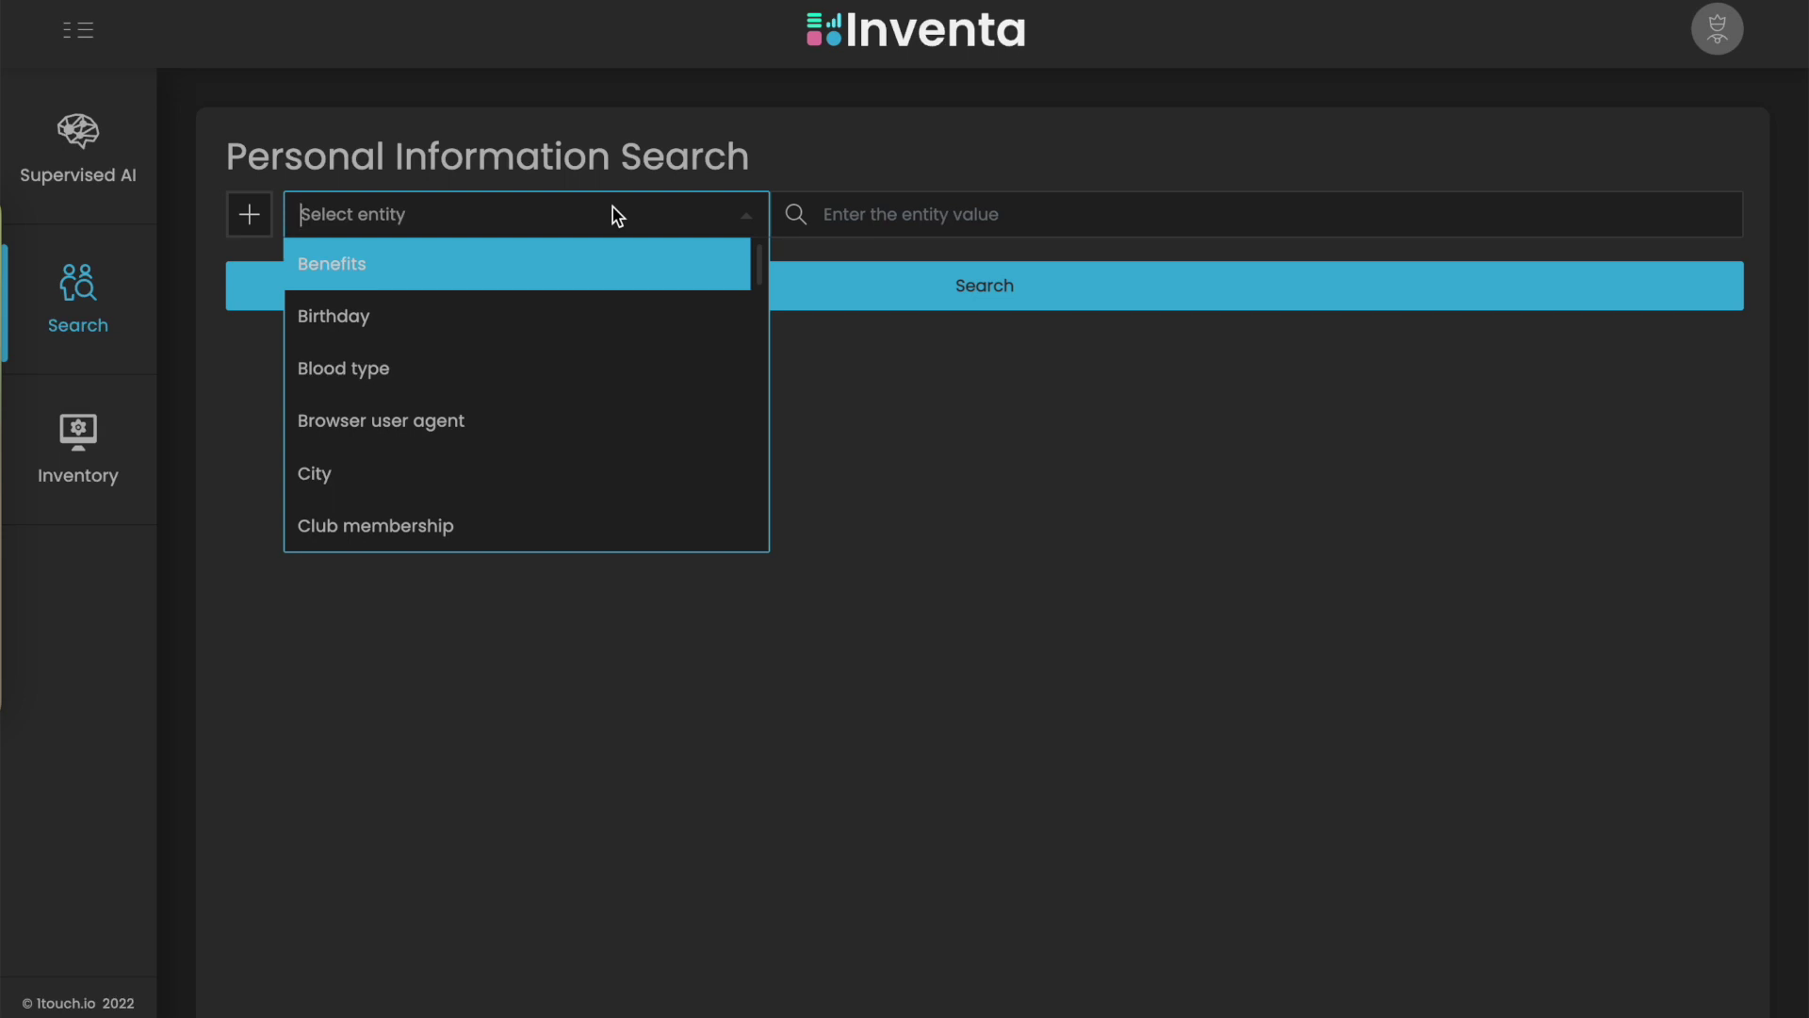
{"action": "type", "text": "car"}
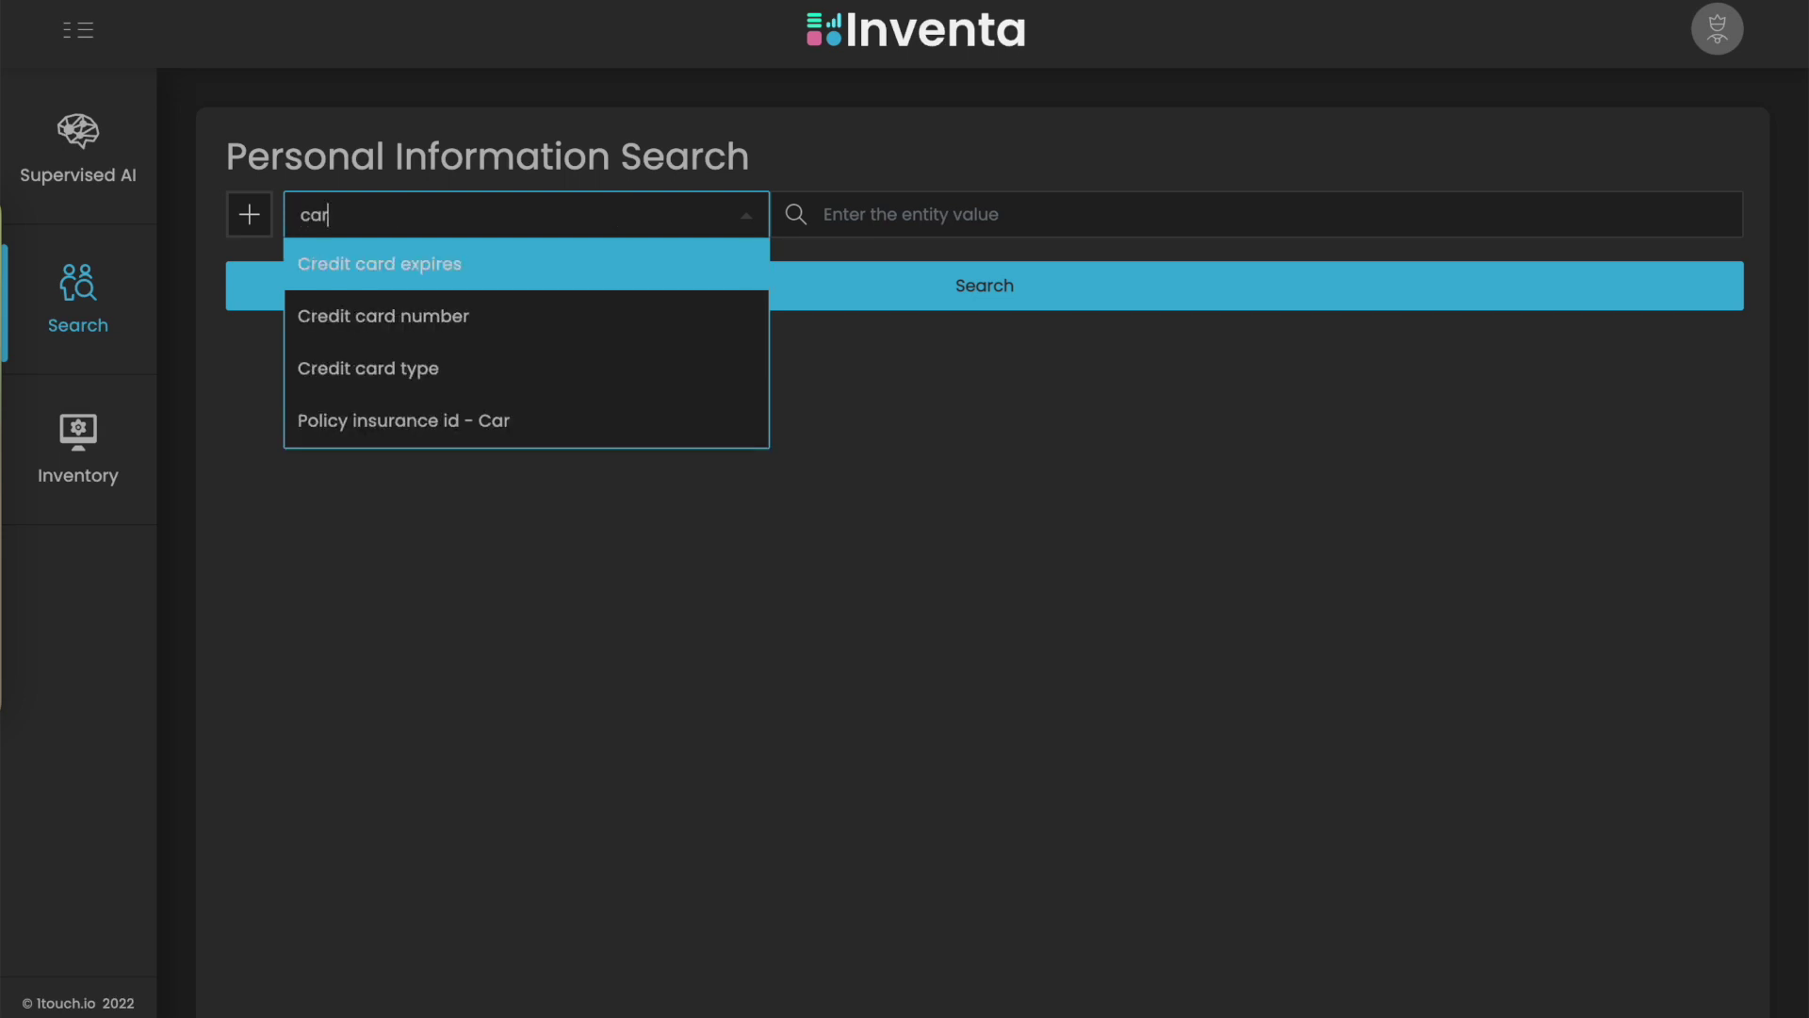
{"action": "type", "text": "d"}
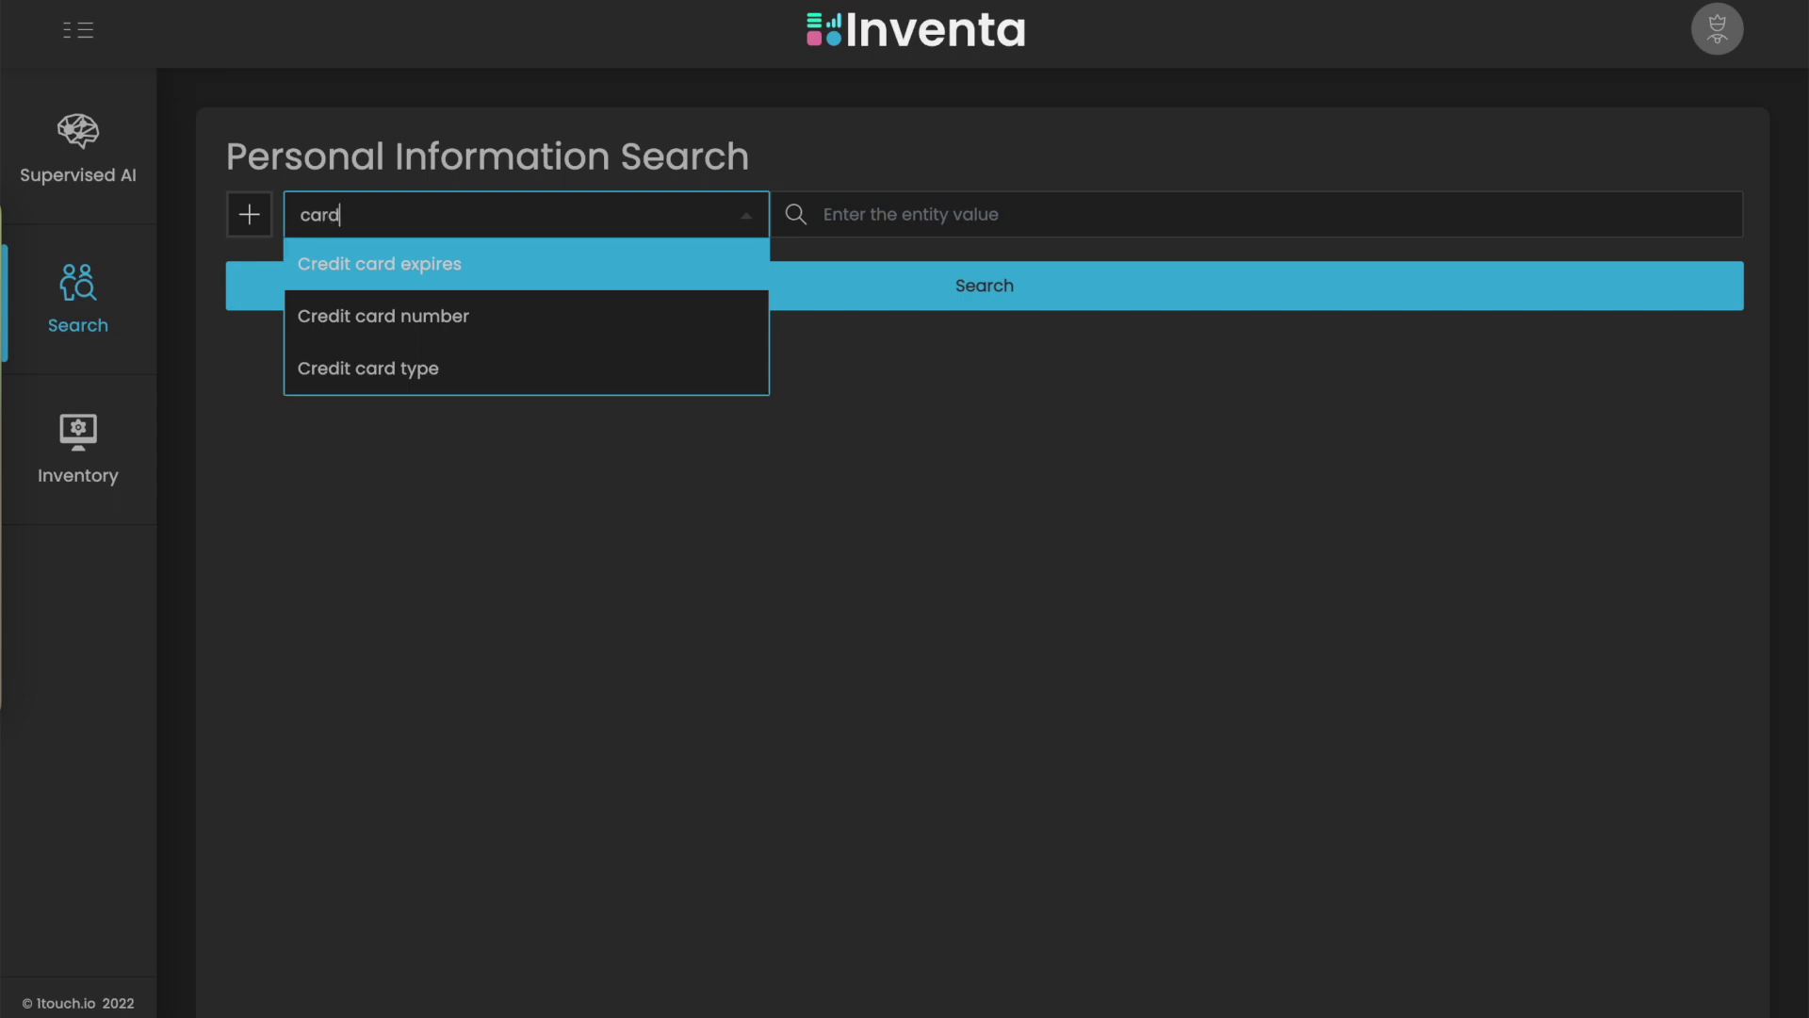
{"action": "left_click", "coordinate": [443, 386]}
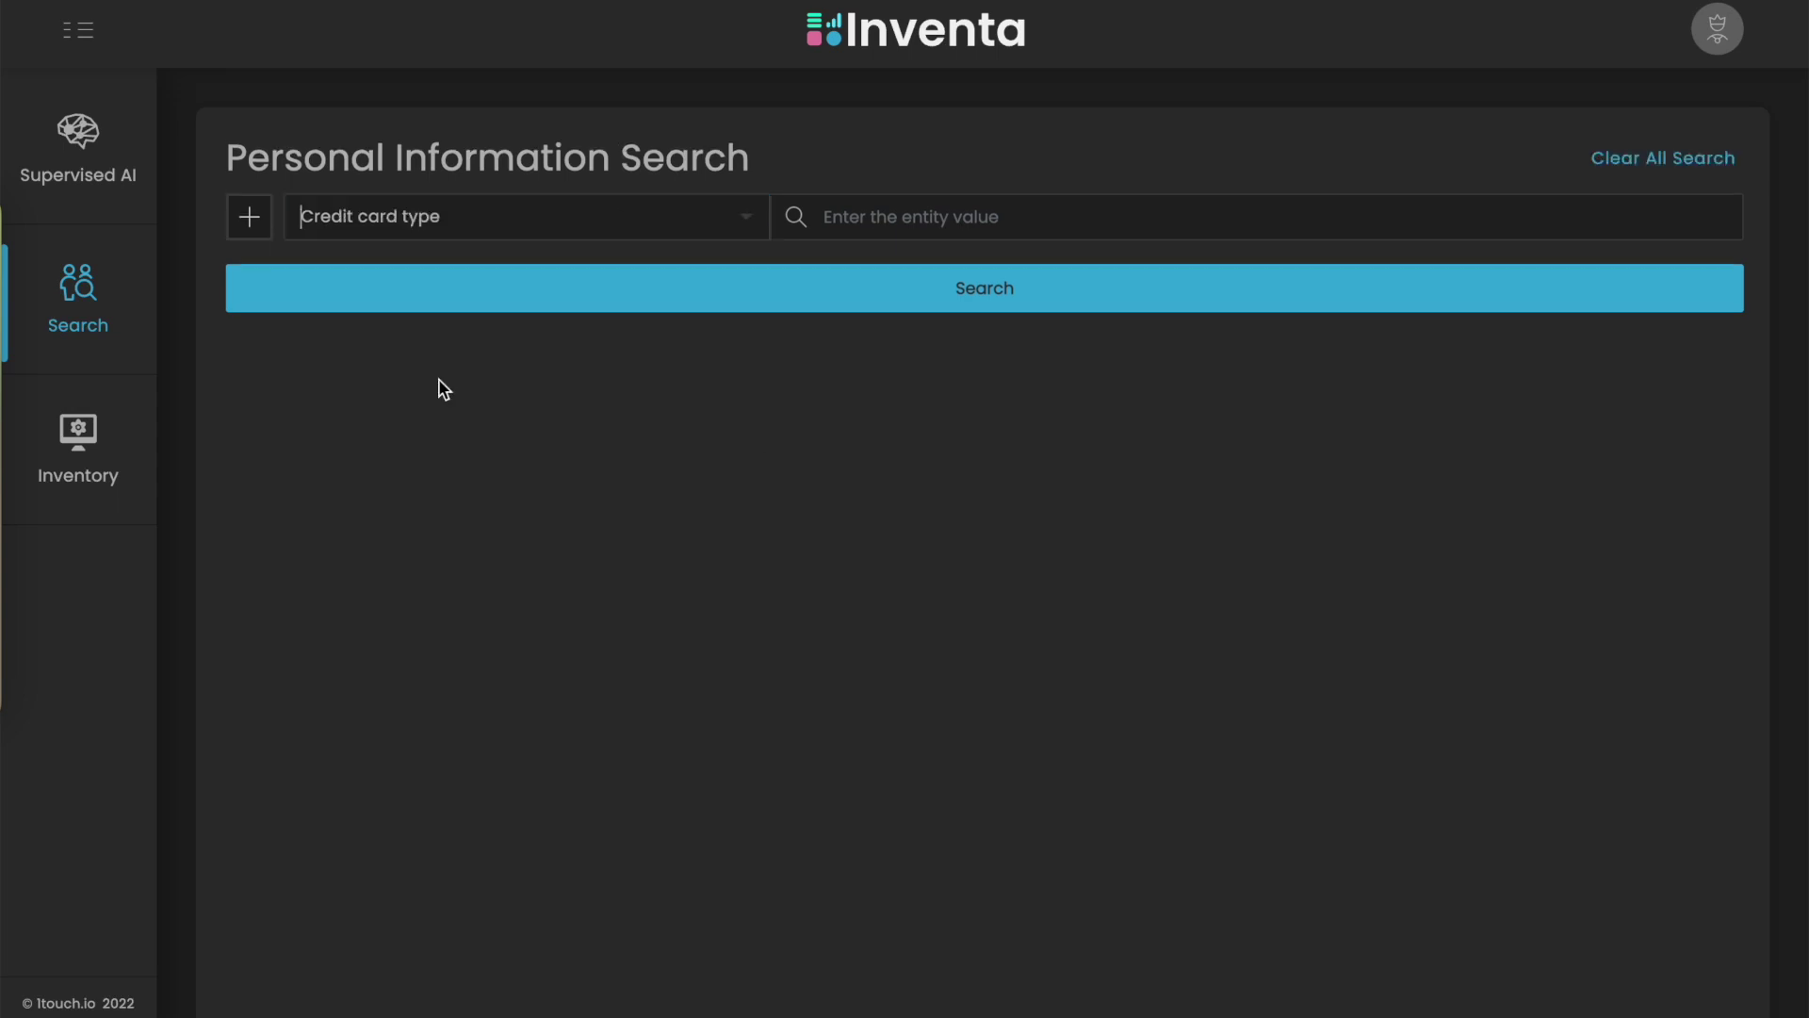
{"action": "left_click", "coordinate": [900, 217]}
{"action": "type", "text": "visa"}
- Add a second criterion with the City entity set to new york and run the search
{"action": "left_click", "coordinate": [247, 218]}
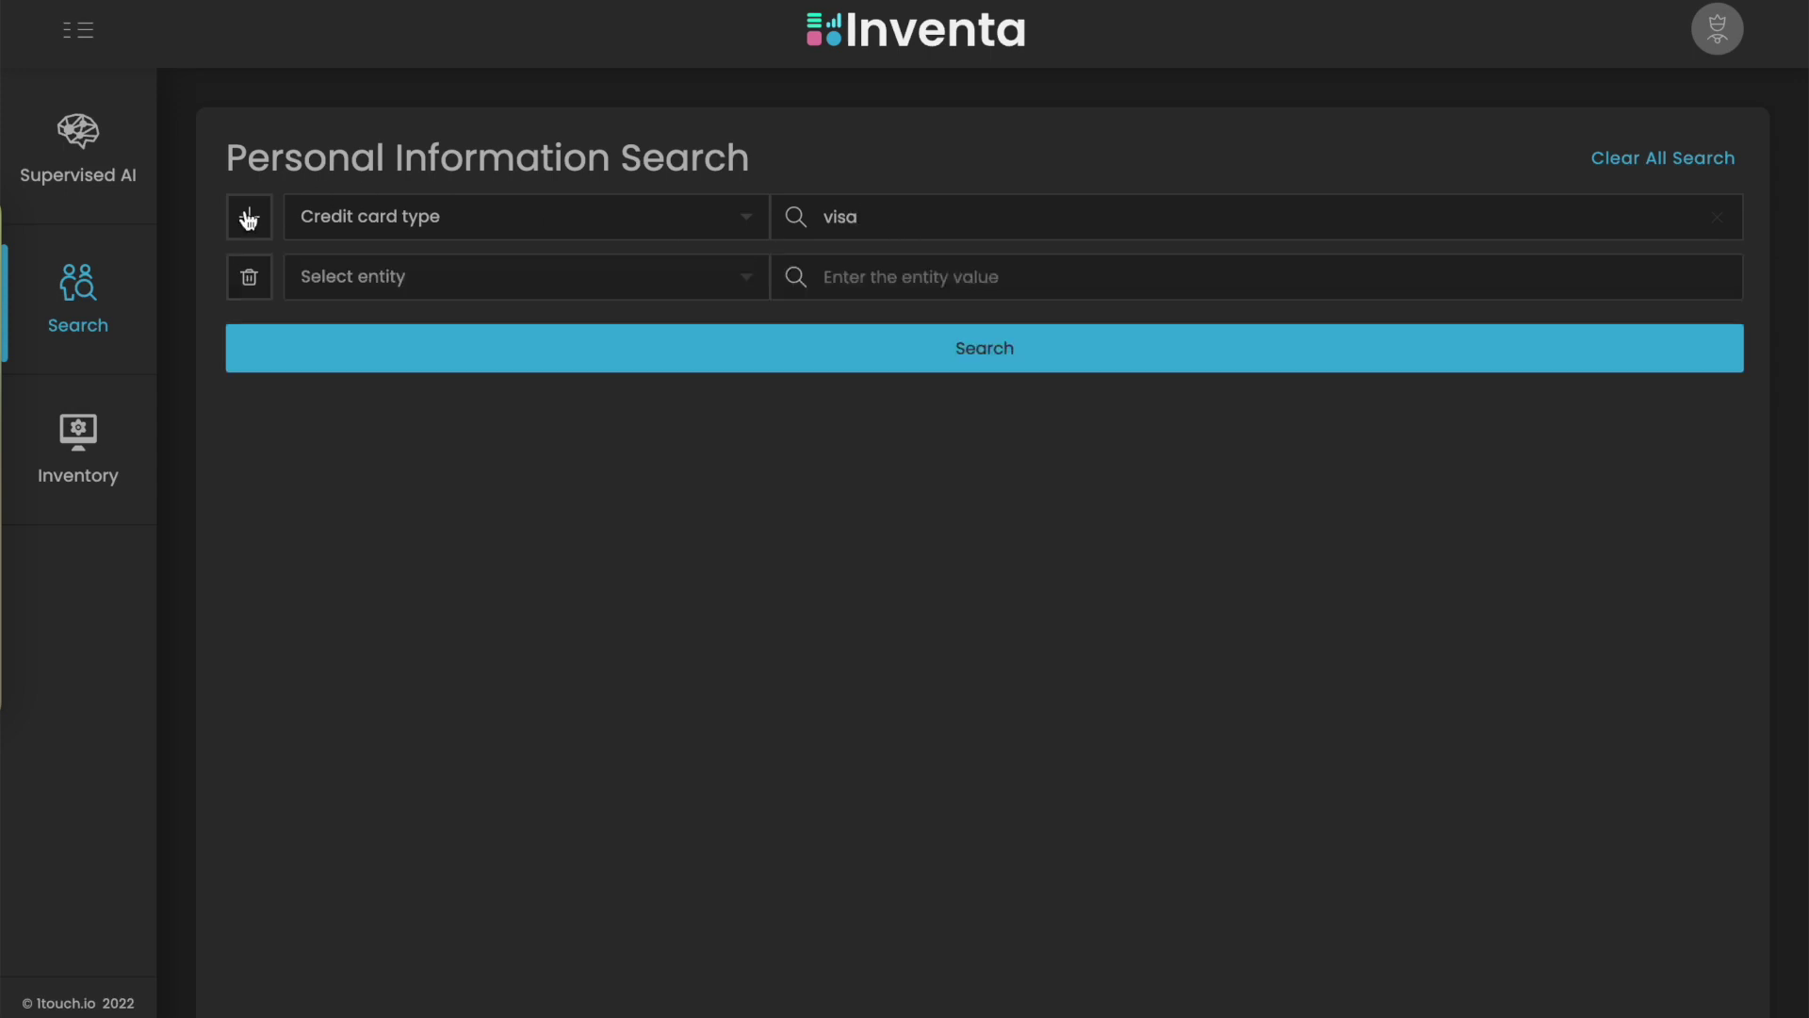
{"action": "left_click", "coordinate": [436, 288]}
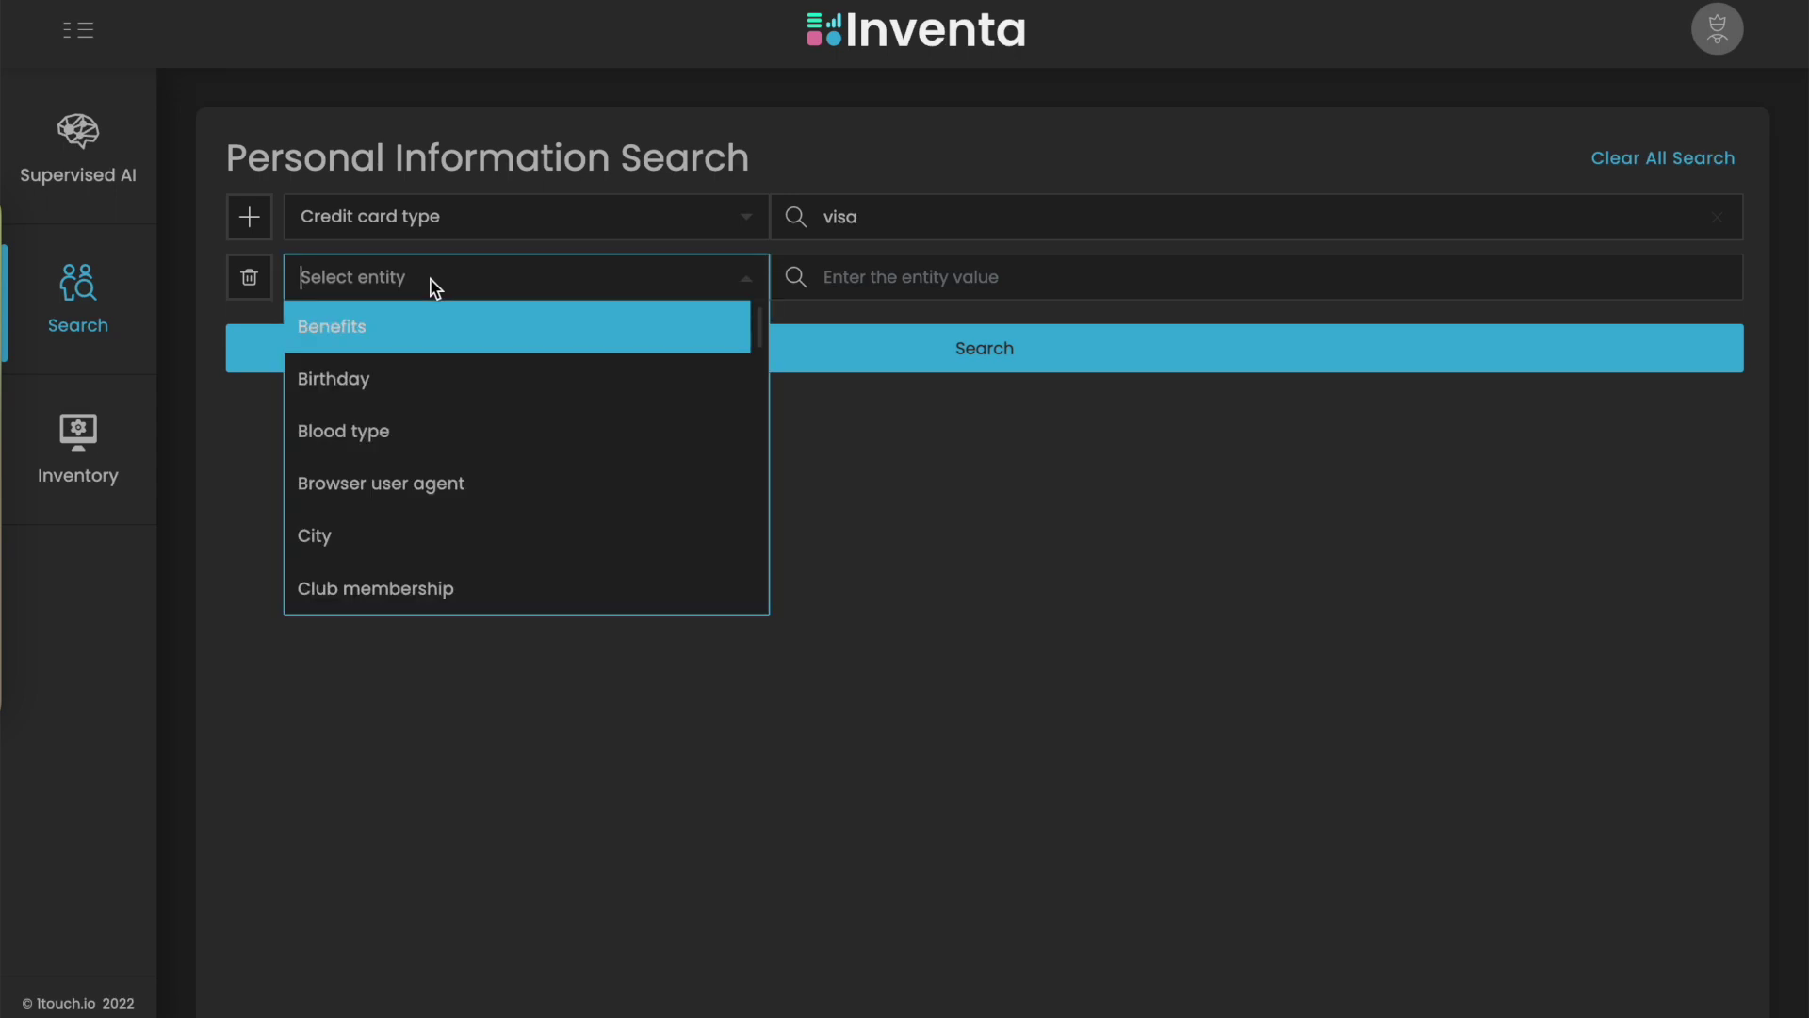
{"action": "type", "text": "city"}
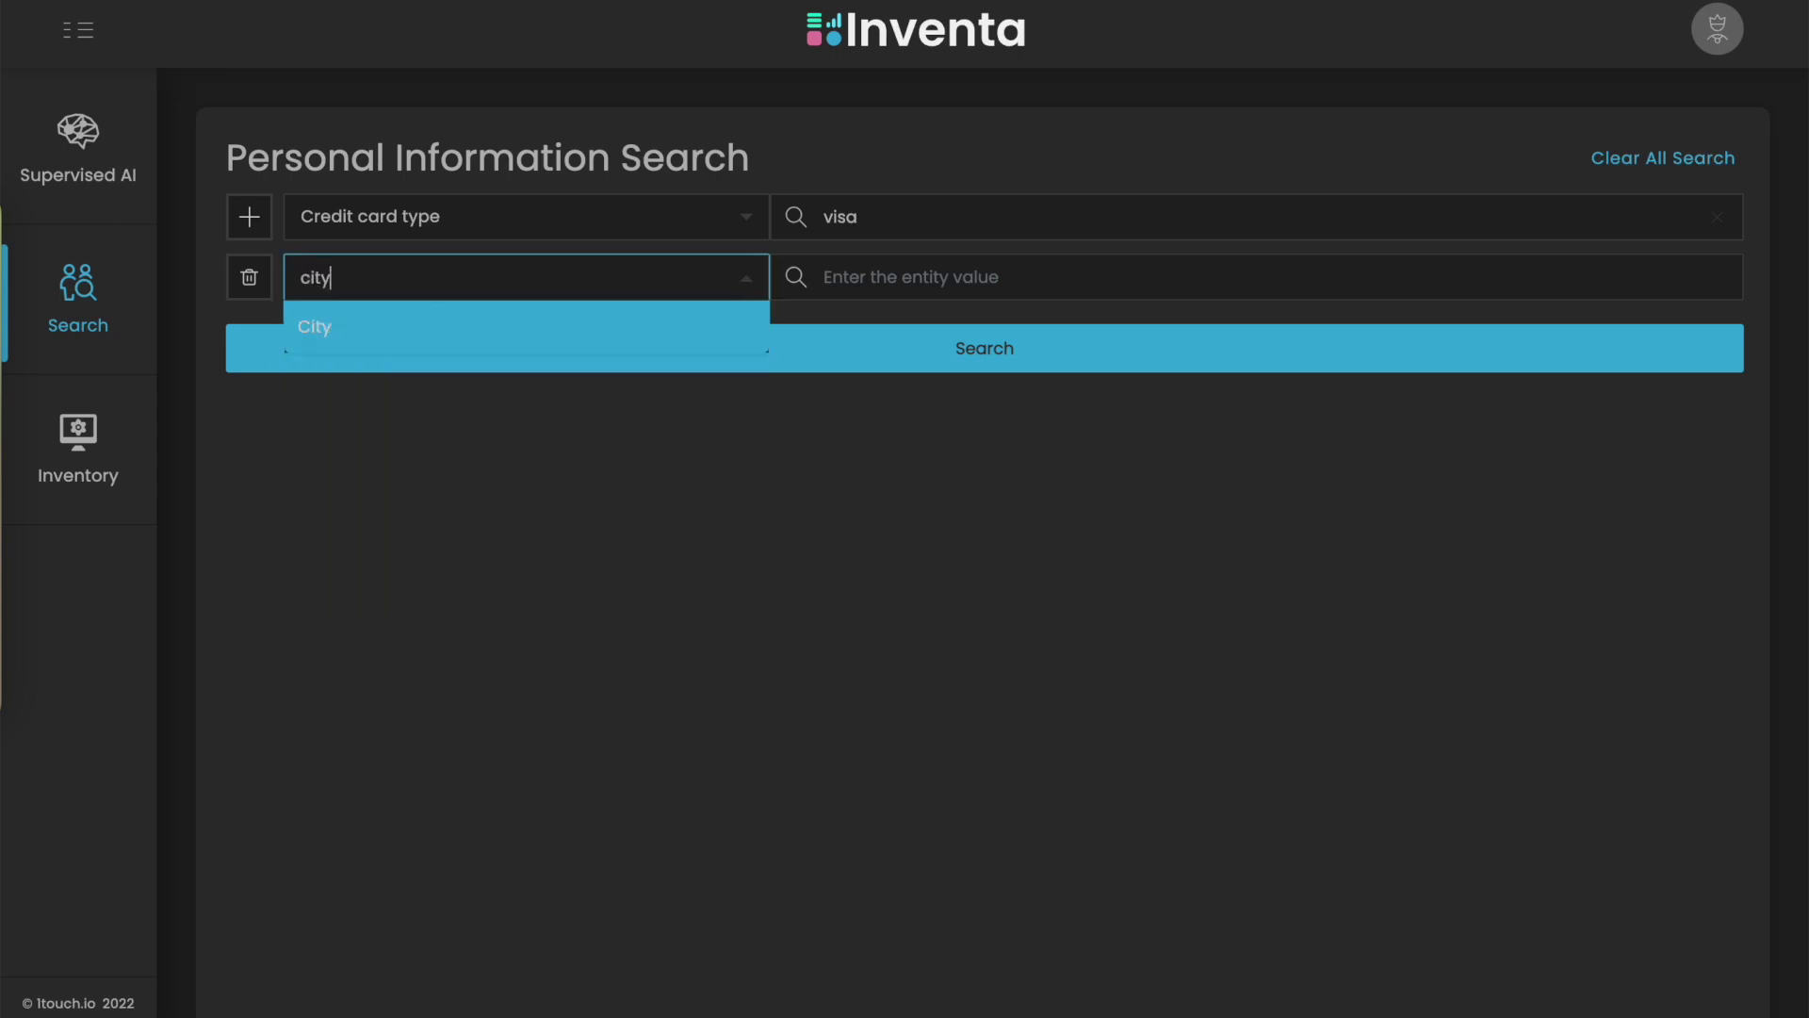
{"action": "left_click", "coordinate": [380, 328]}
{"action": "left_click", "coordinate": [917, 279]}
{"action": "type", "text": "ne"}
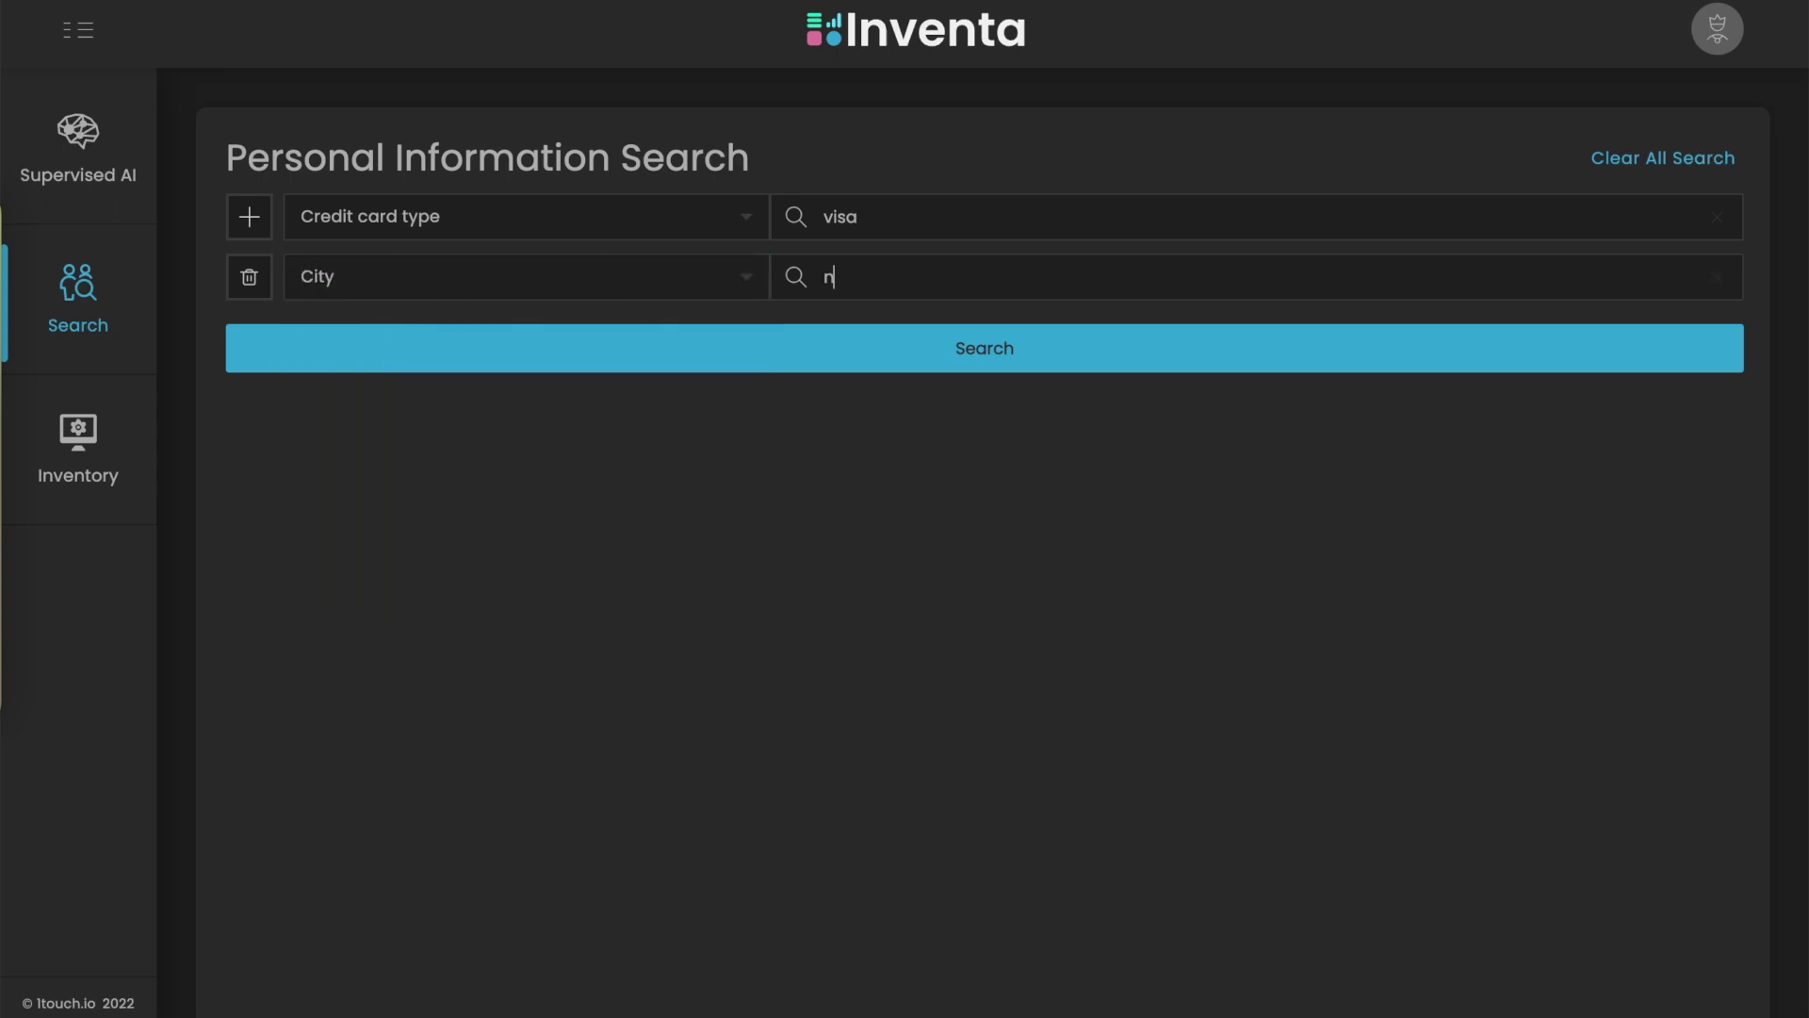
{"action": "type", "text": "w york"}
{"action": "left_click", "coordinate": [961, 347]}
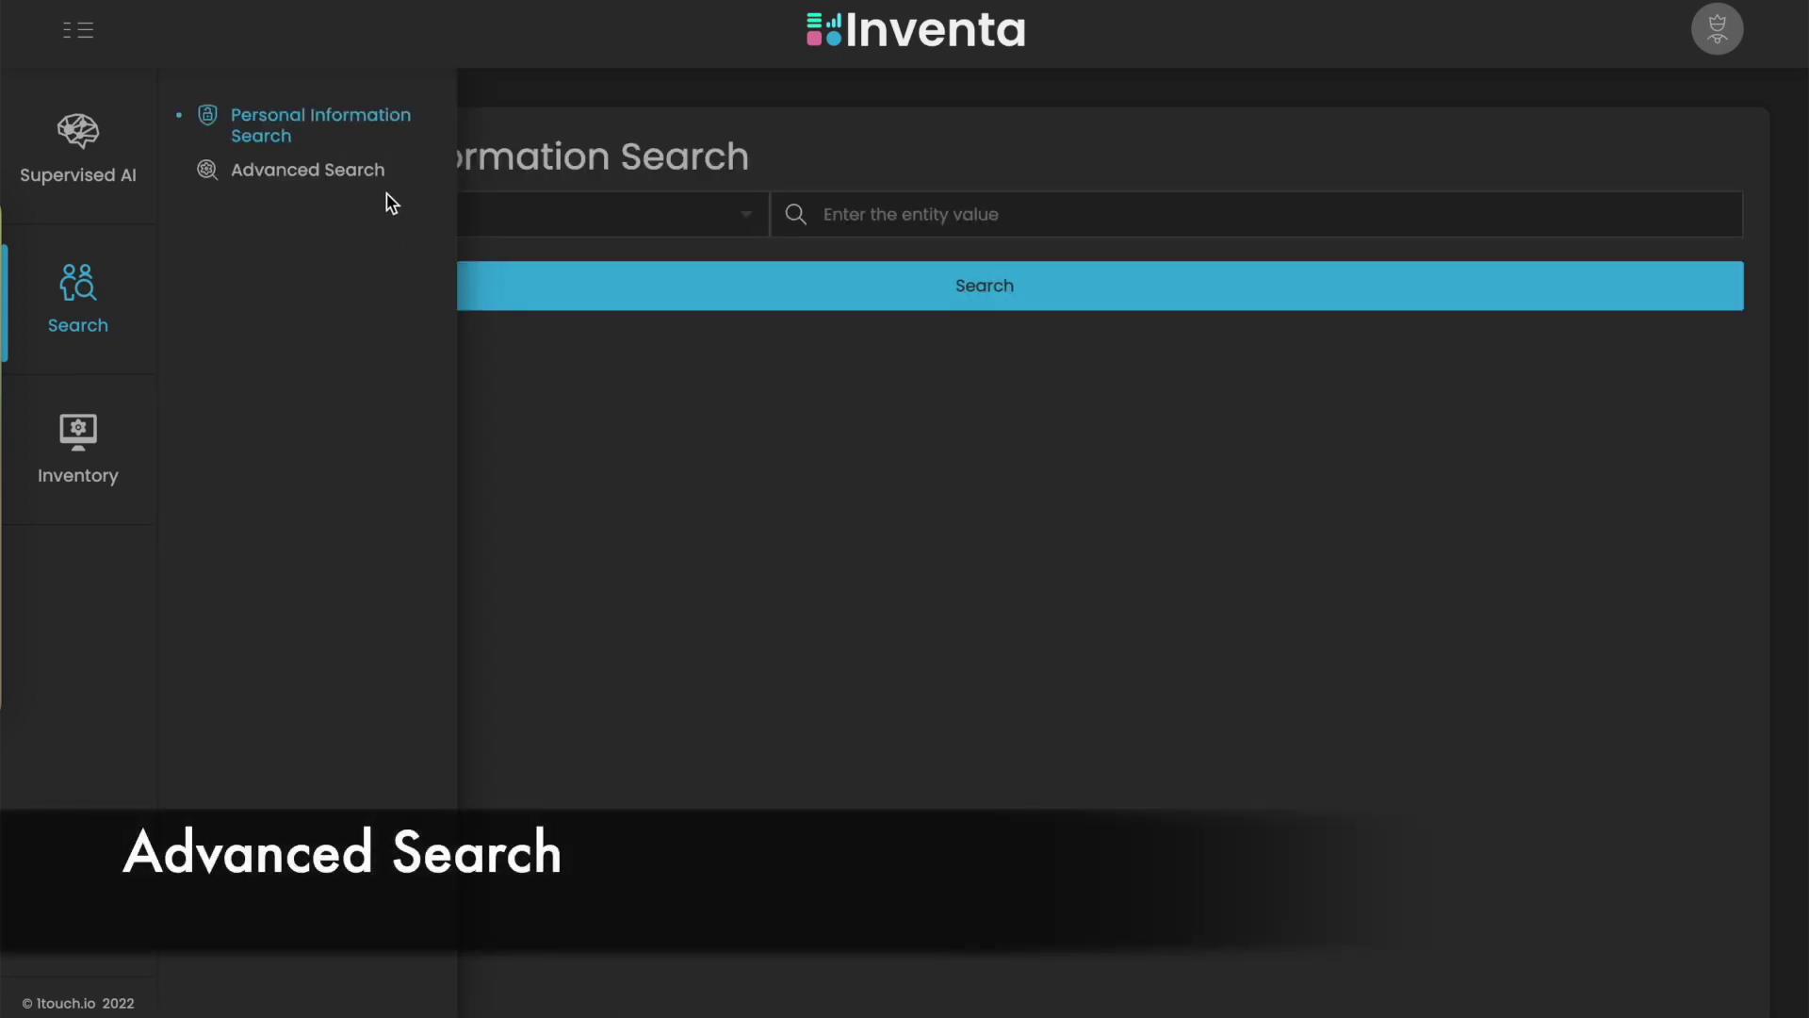
- Open Advanced Search and set its search object to Repository
{"action": "left_click", "coordinate": [381, 191]}
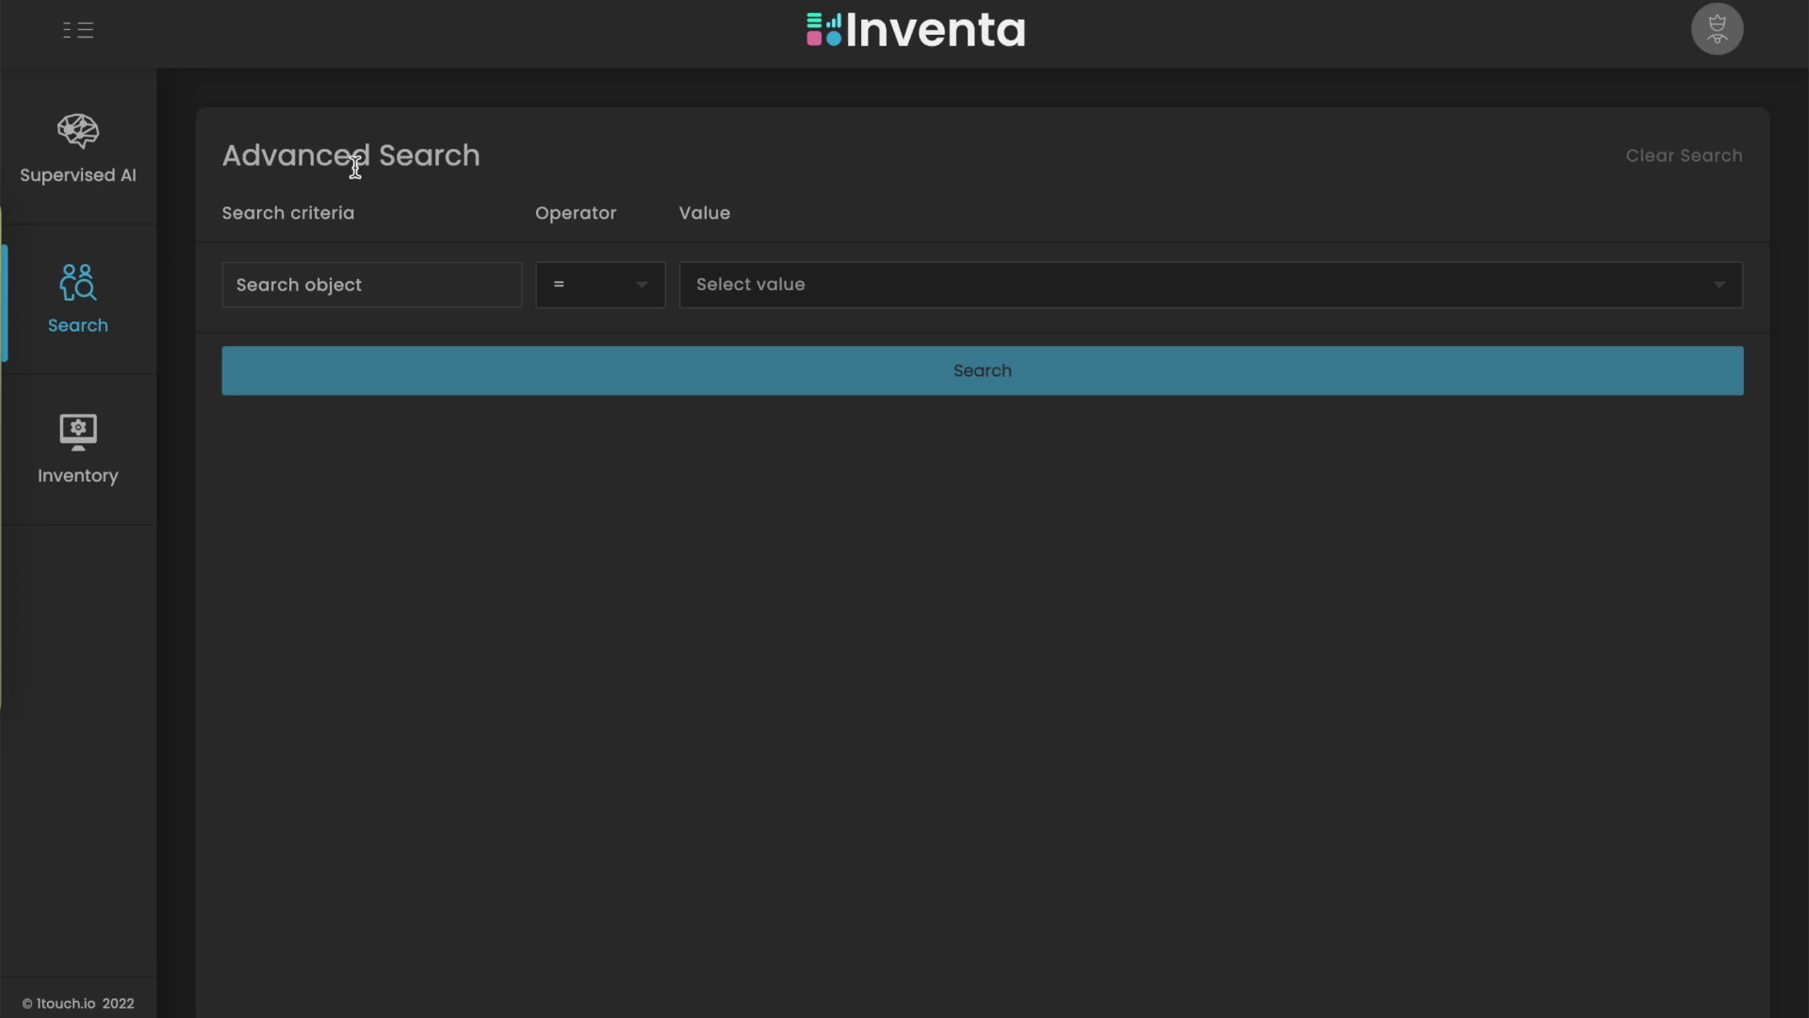
{"action": "left_click", "coordinate": [870, 299]}
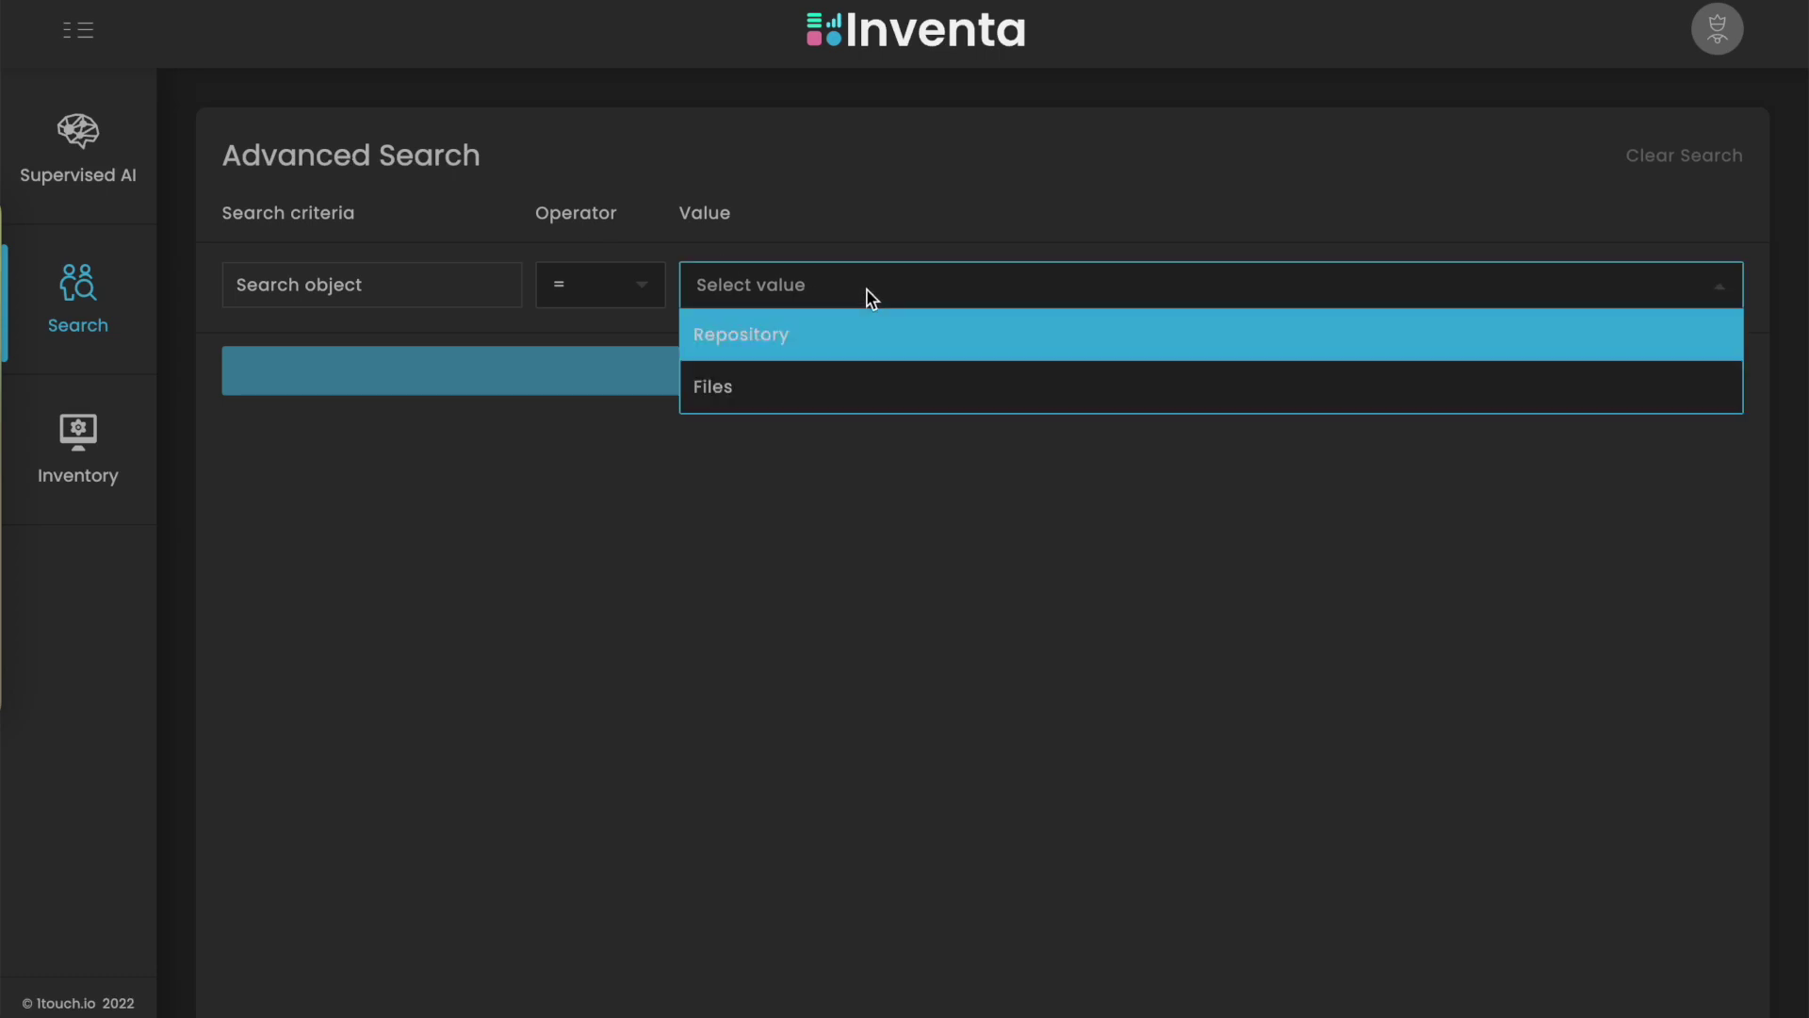
{"action": "left_click", "coordinate": [796, 350]}
{"action": "scroll", "coordinate": [796, 353], "scroll_direction": "down", "scroll_amount": 1}
{"action": "scroll", "coordinate": [797, 352], "scroll_direction": "down", "scroll_amount": 3}
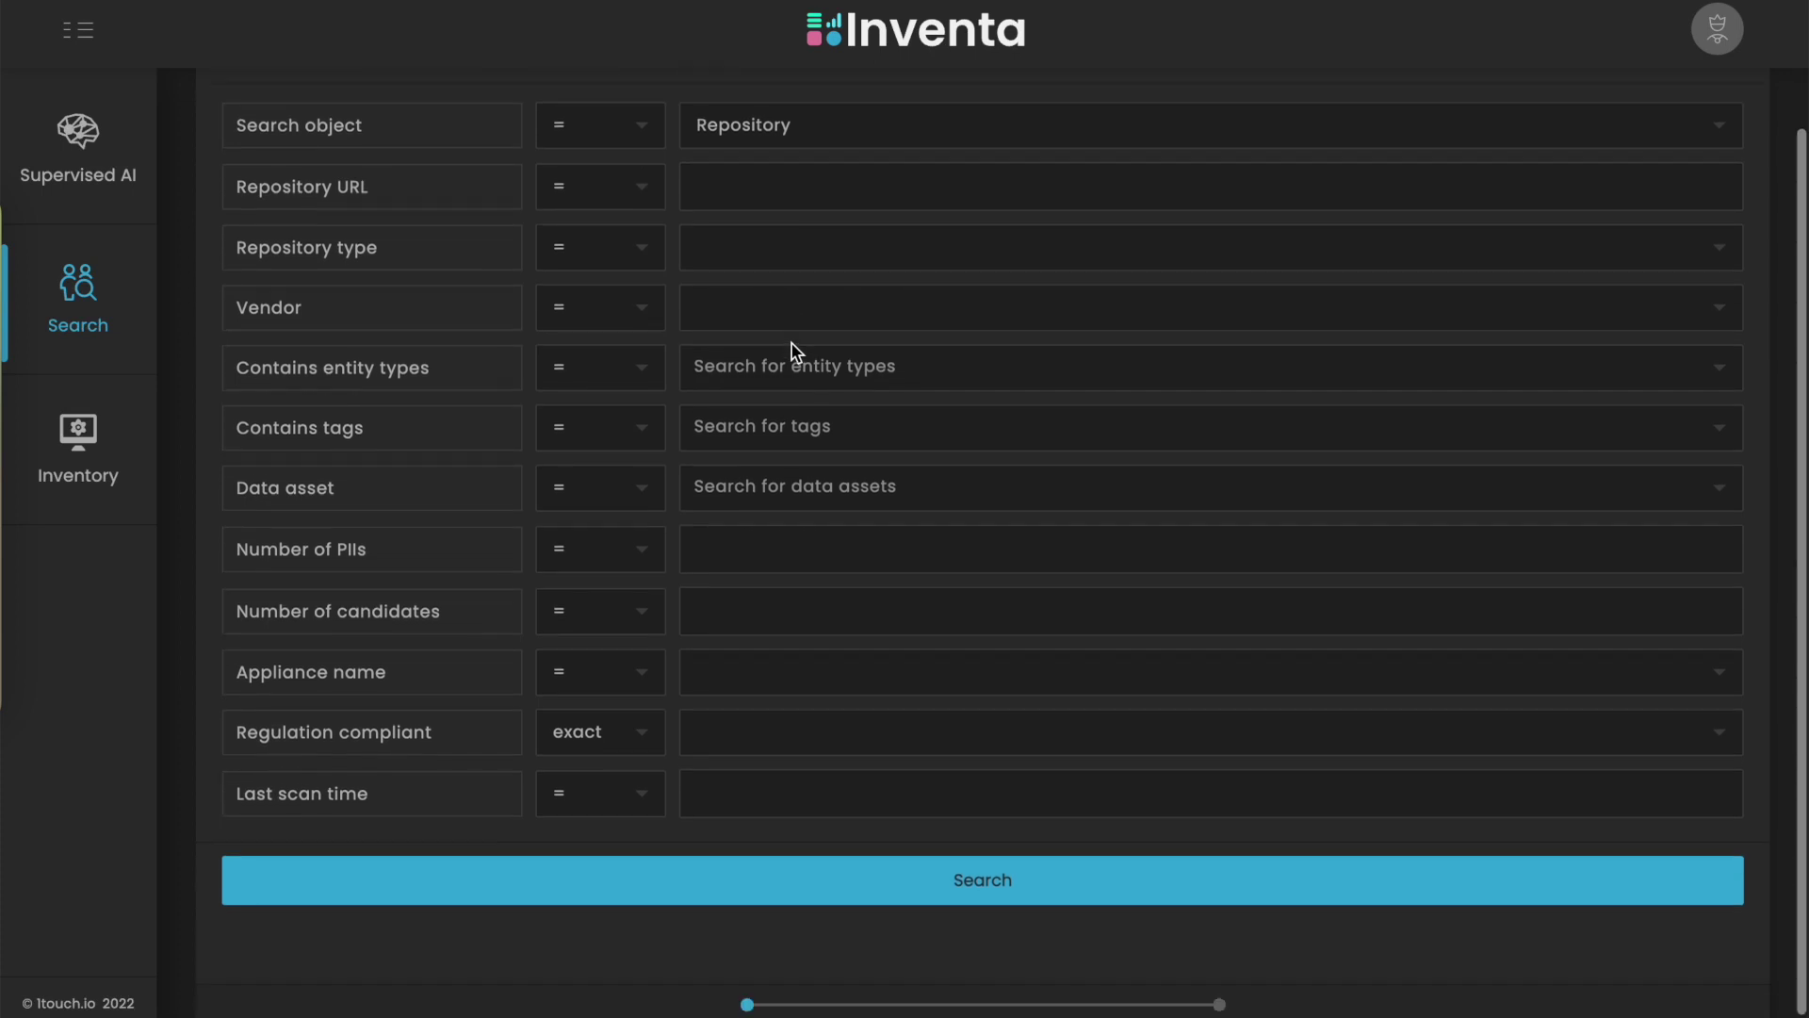
- Run the repository search for the Customers data asset and collapse all filter groups beside the results
{"action": "left_click", "coordinate": [767, 480]}
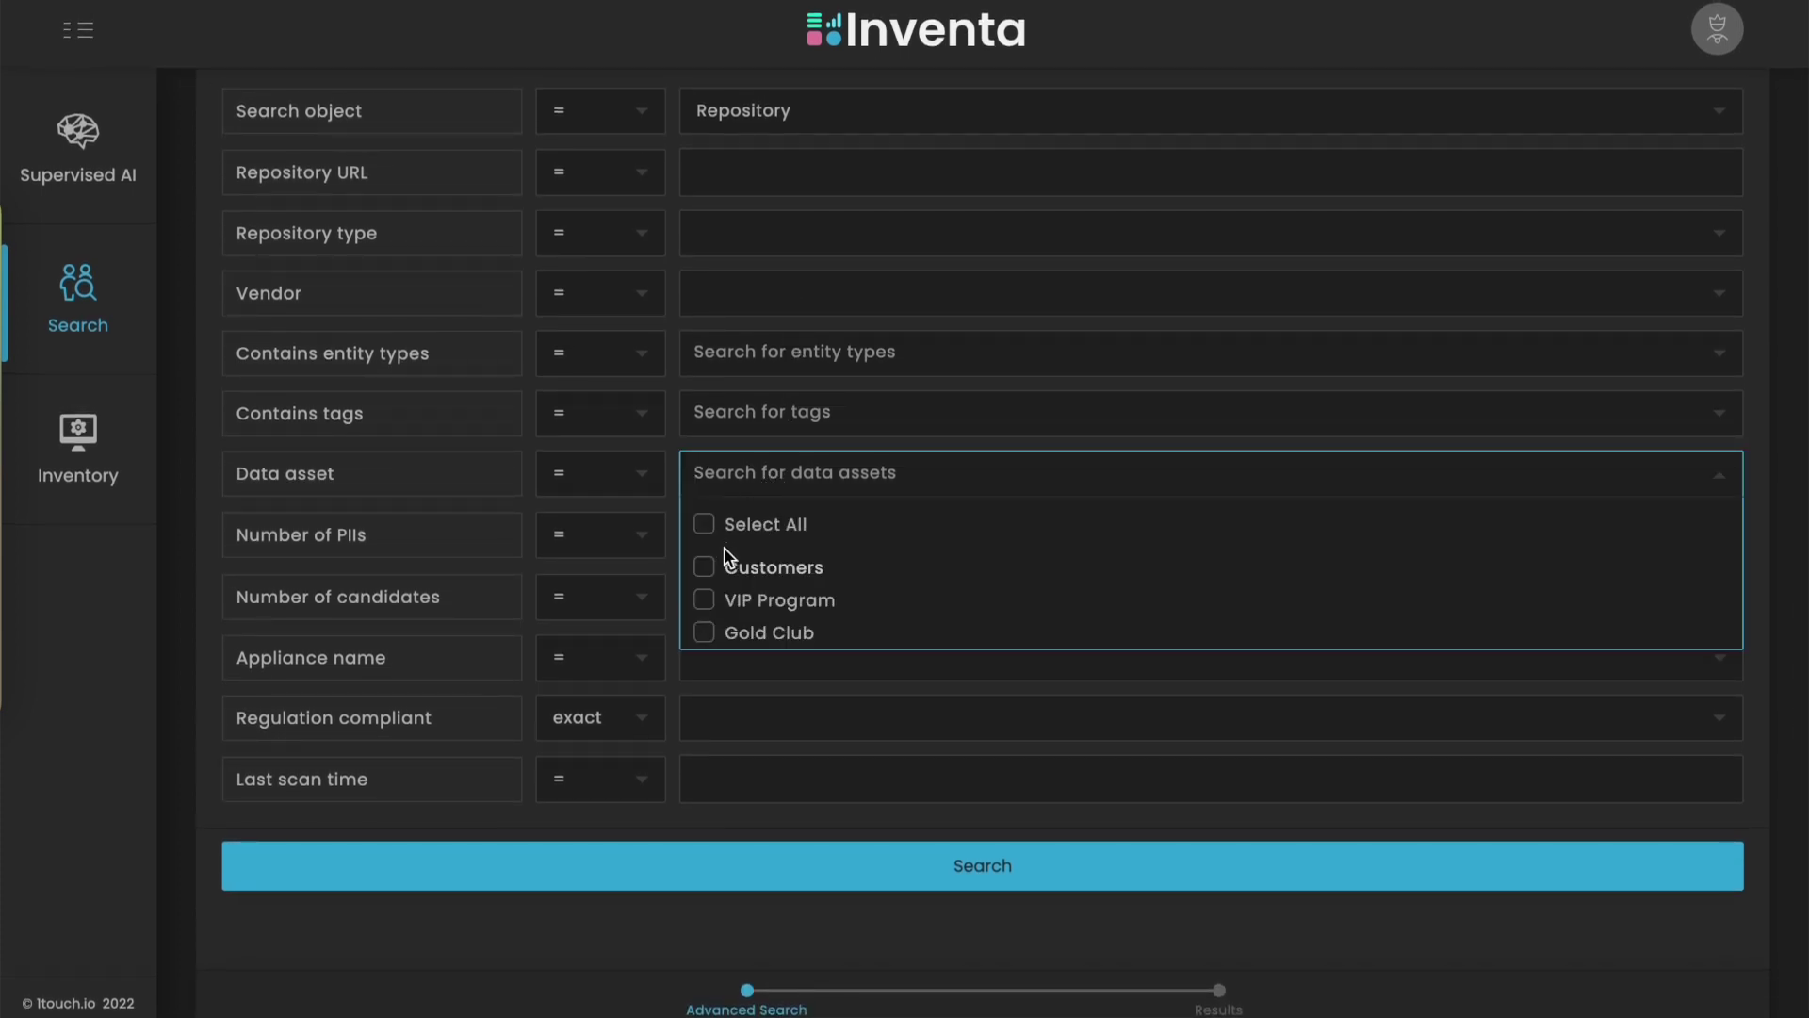
{"action": "left_click", "coordinate": [705, 568]}
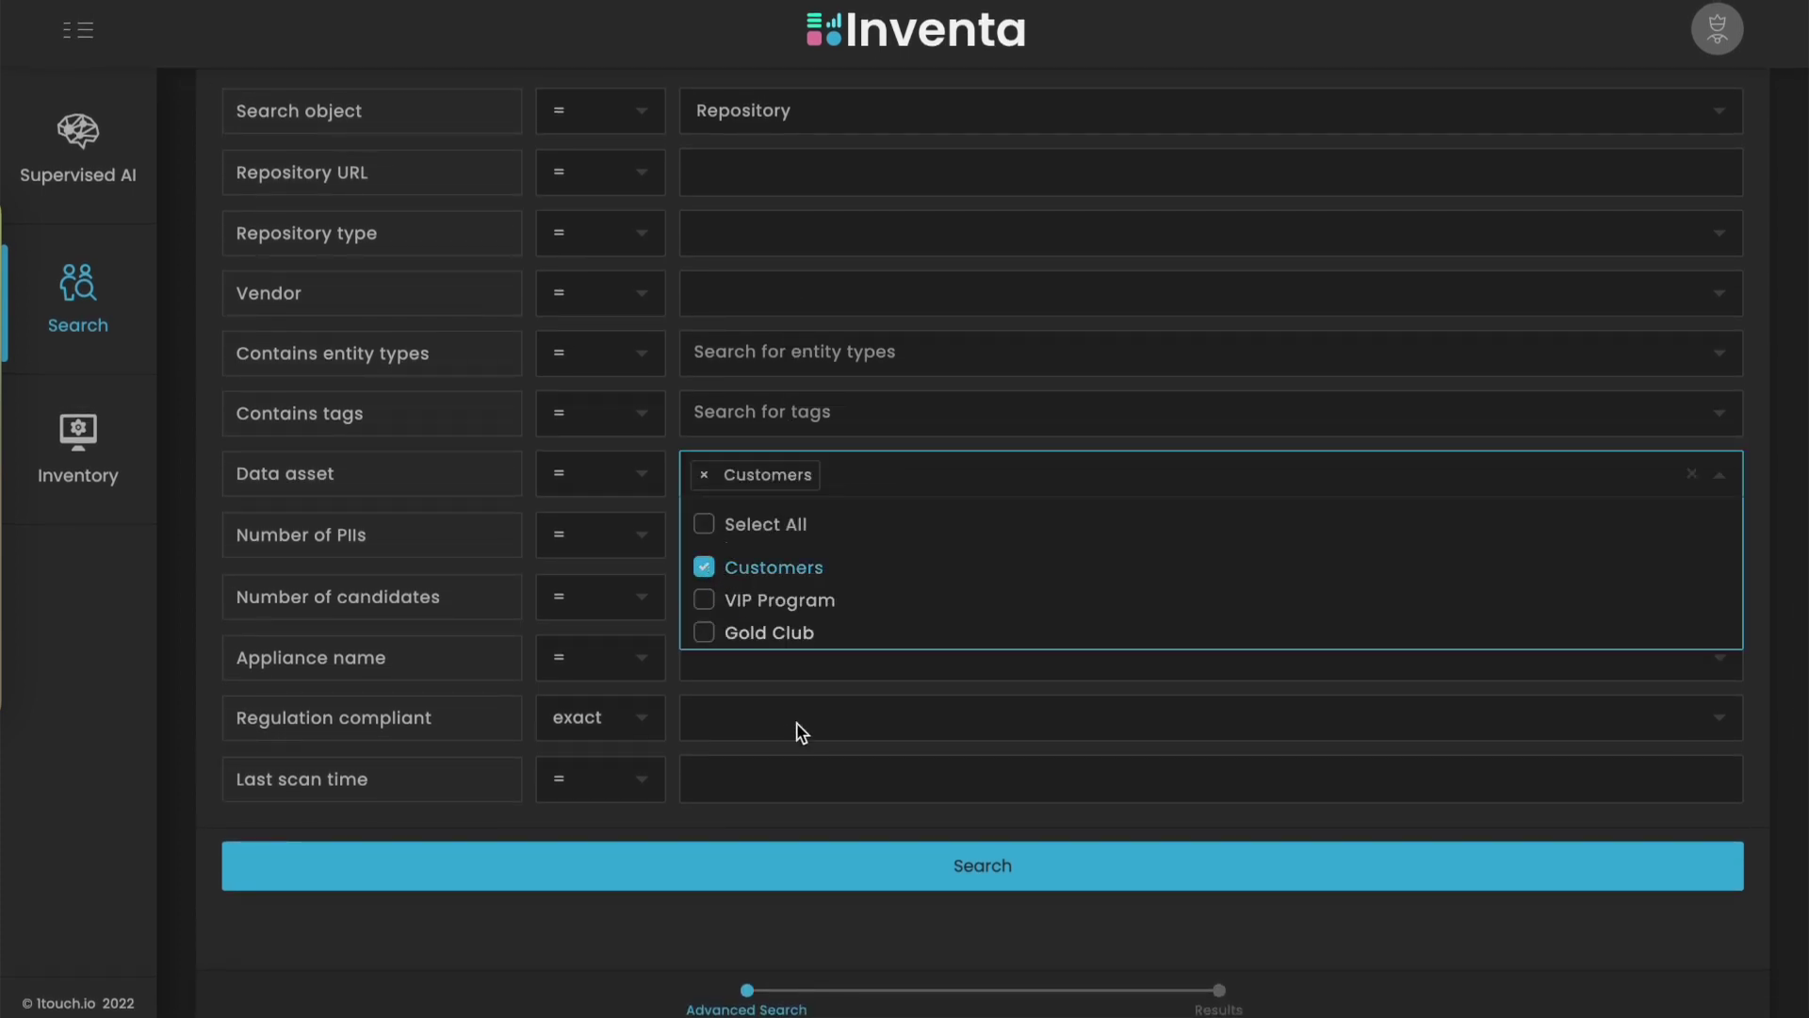
{"action": "left_click", "coordinate": [772, 865]}
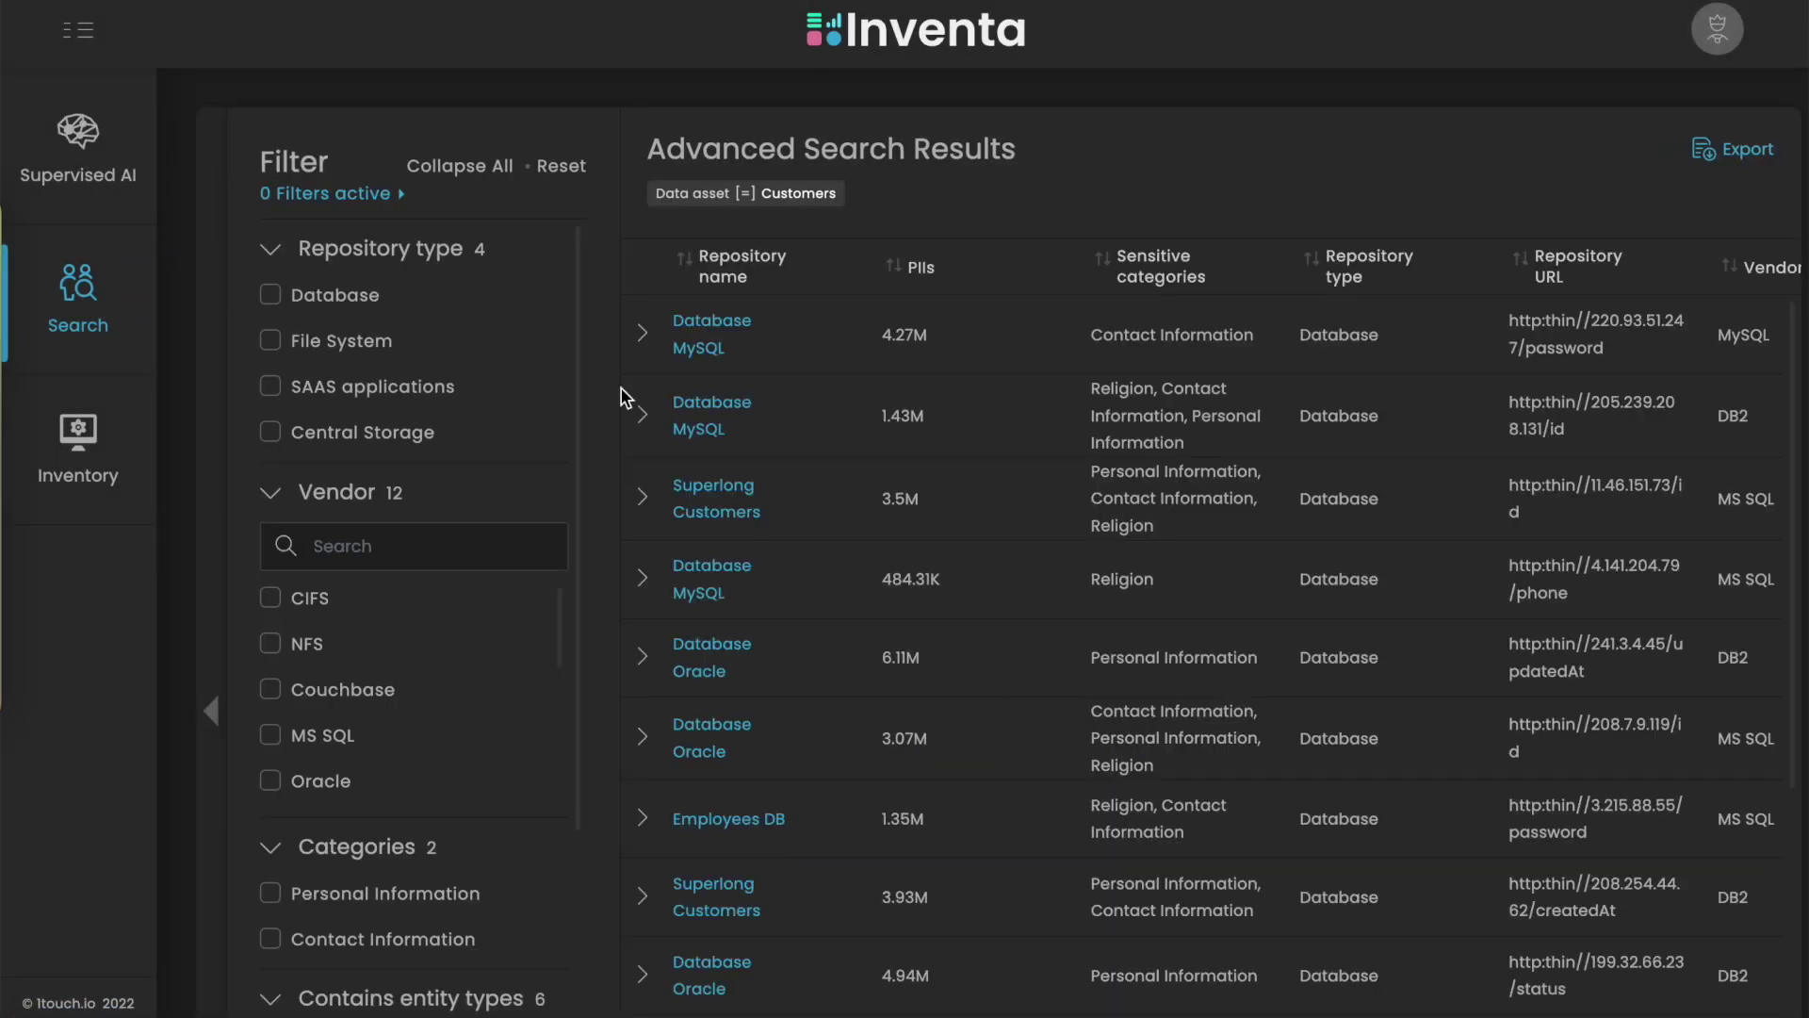
{"action": "left_click", "coordinate": [469, 170]}
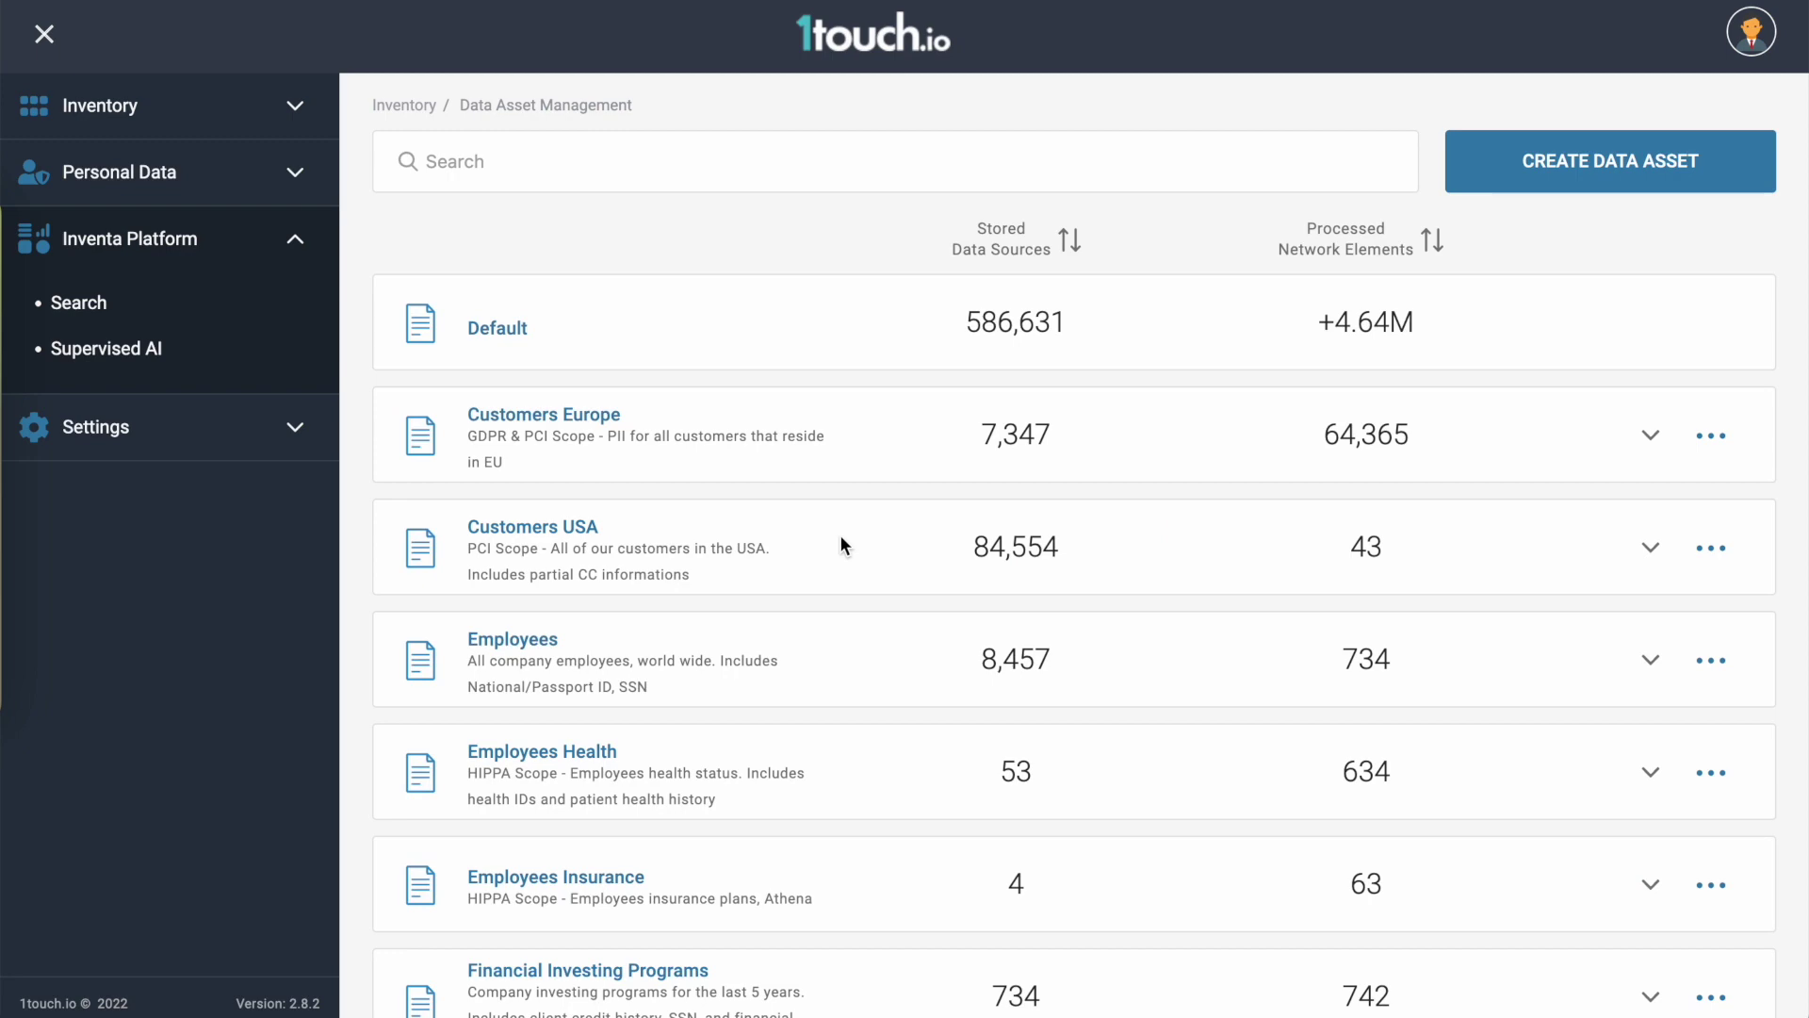
- Open Supervised AI from the Inventa Platform section and collapse all of its filter groups
{"action": "left_click", "coordinate": [154, 353]}
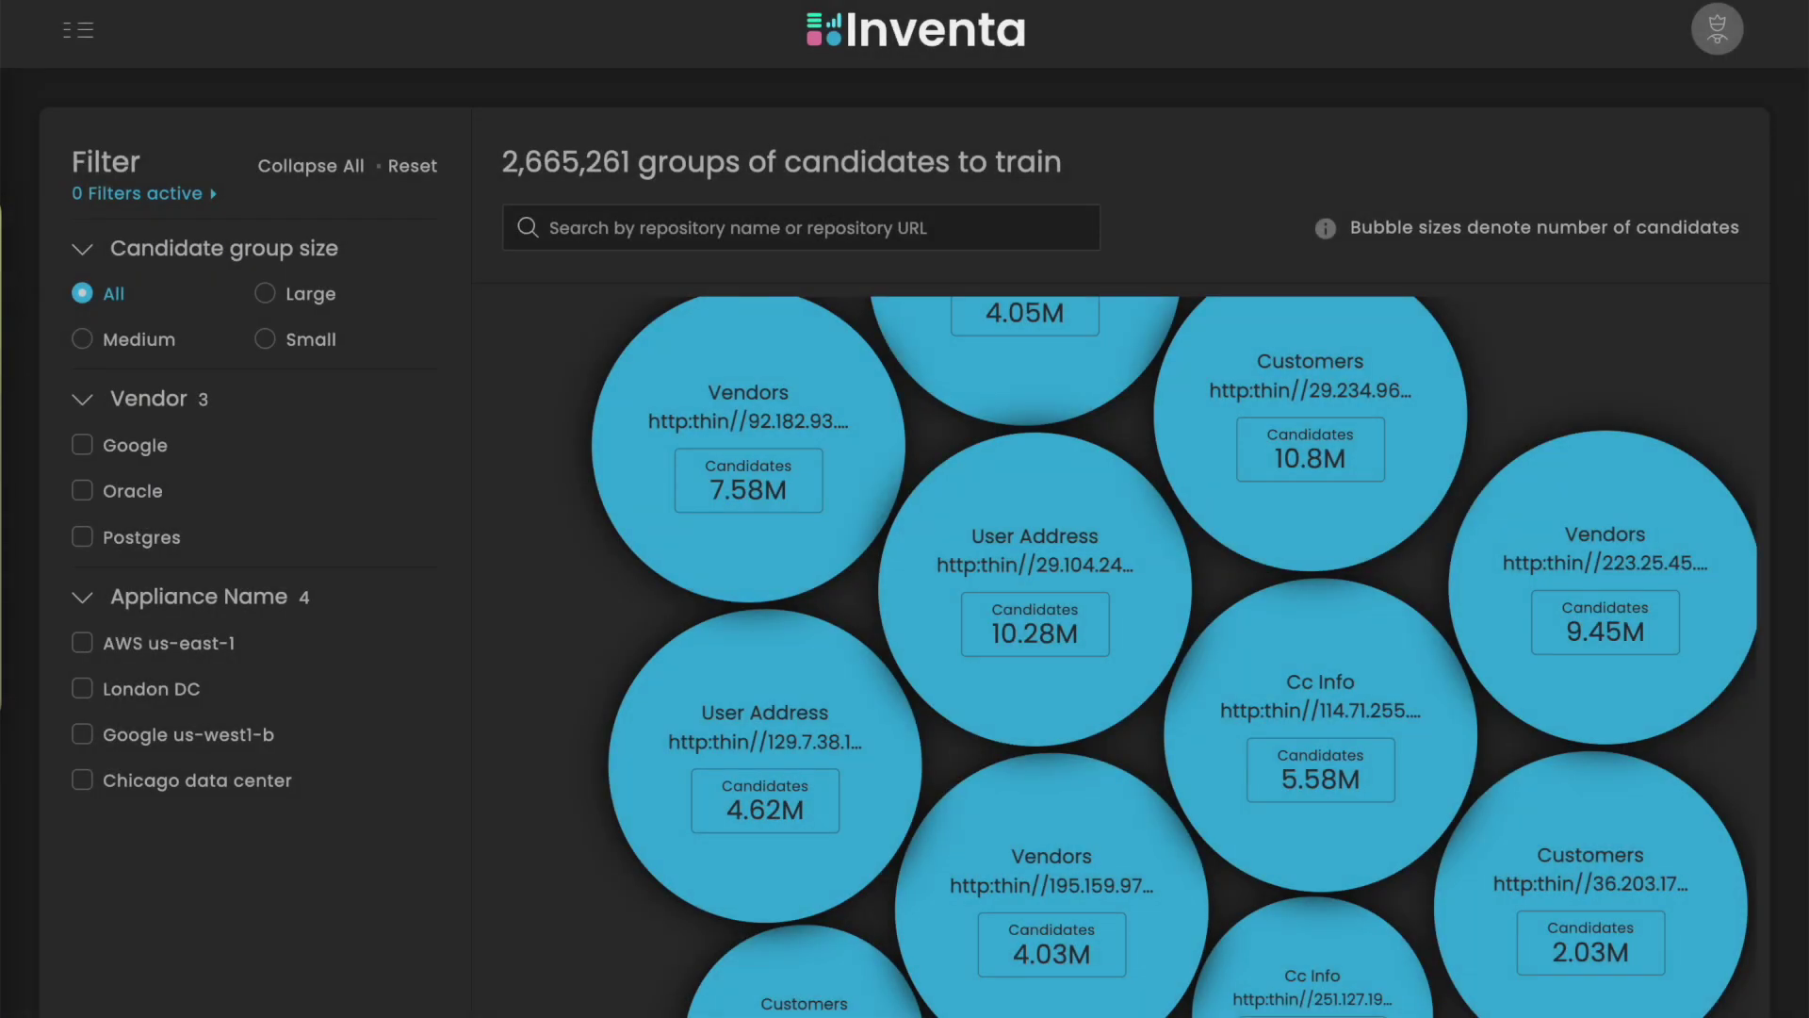
{"action": "left_click", "coordinate": [355, 174]}
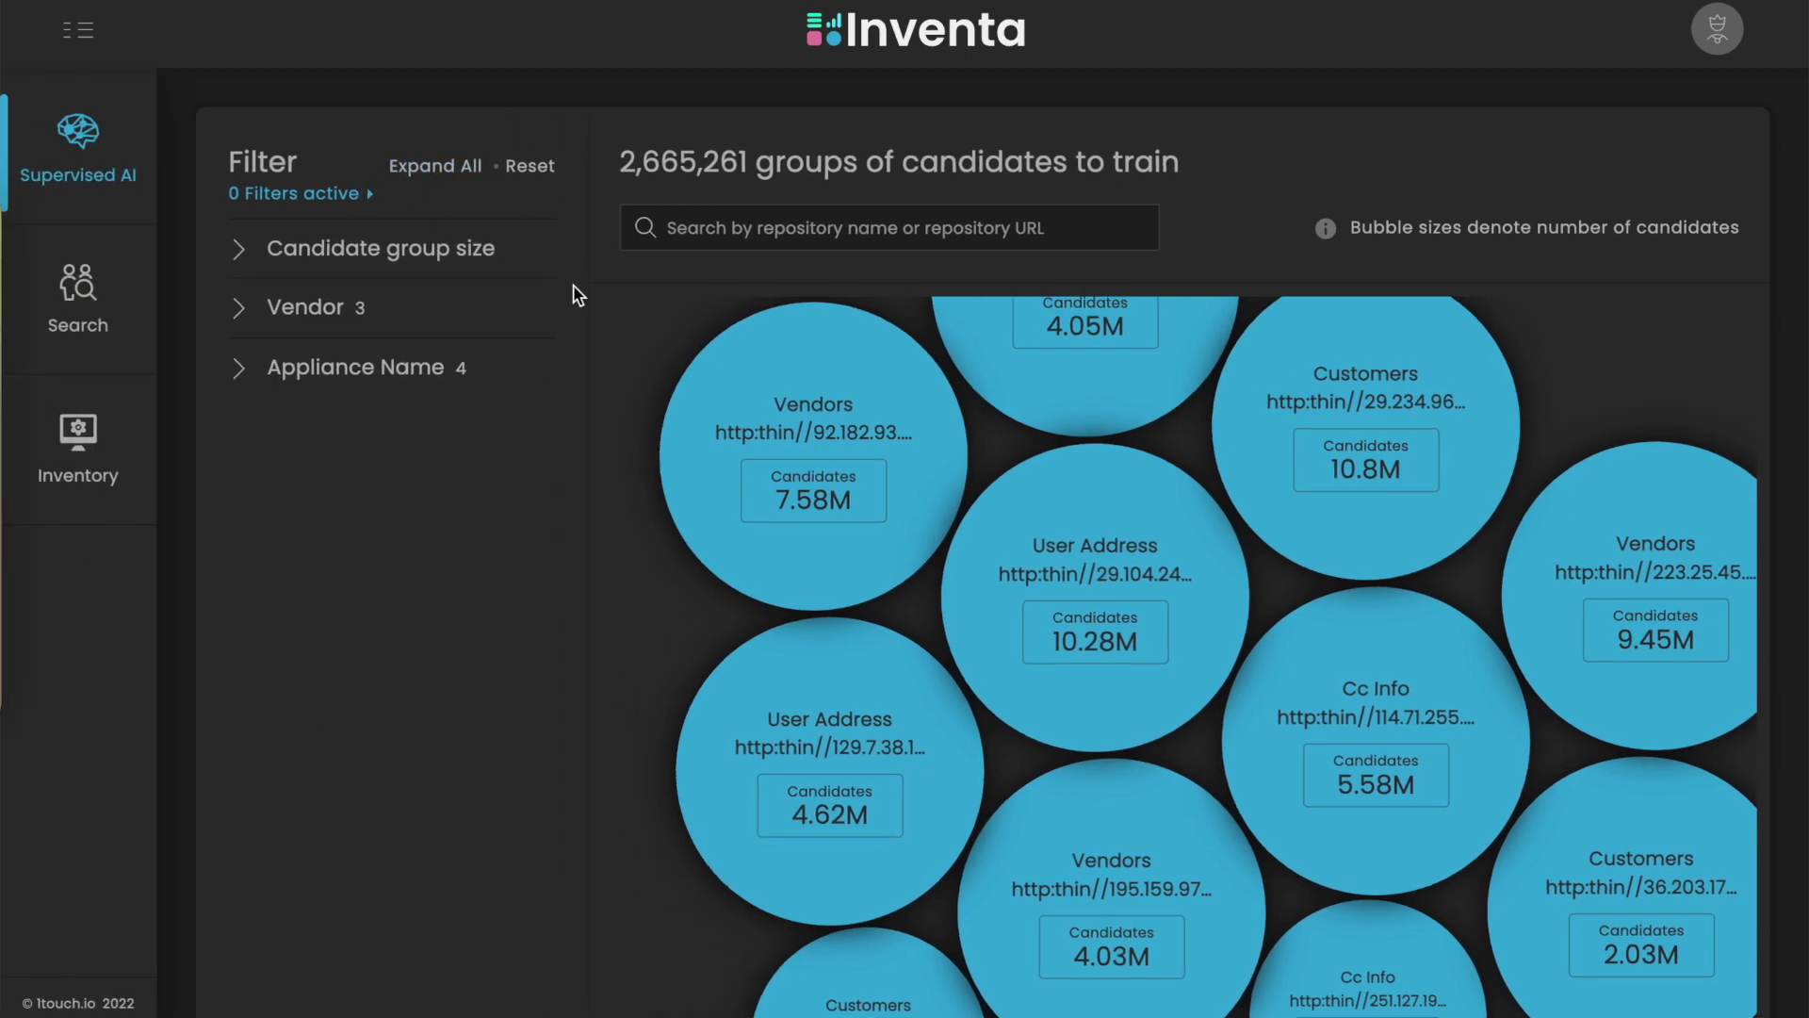
- Expand the Vendors candidate group with 7.58M candidates and examine its repository details among the surrounding groups
{"action": "left_click", "coordinate": [813, 486]}
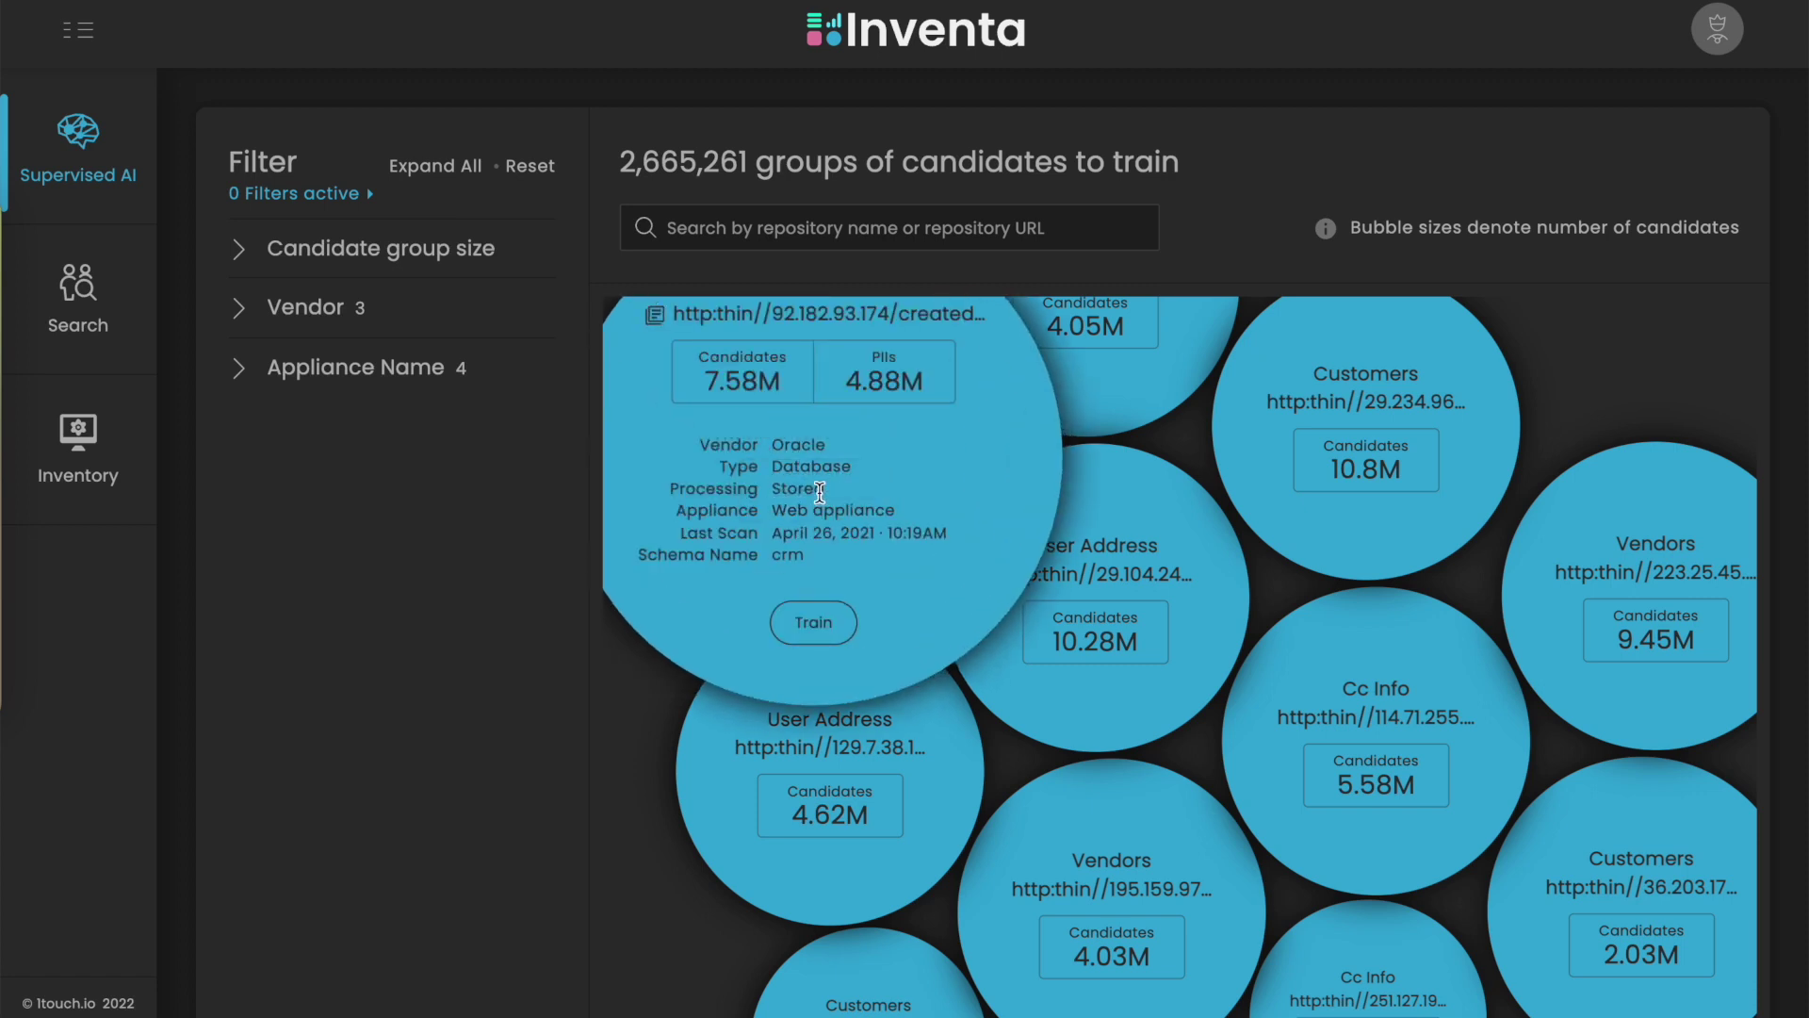
{"action": "scroll", "coordinate": [1014, 566], "scroll_direction": "down", "scroll_amount": 3}
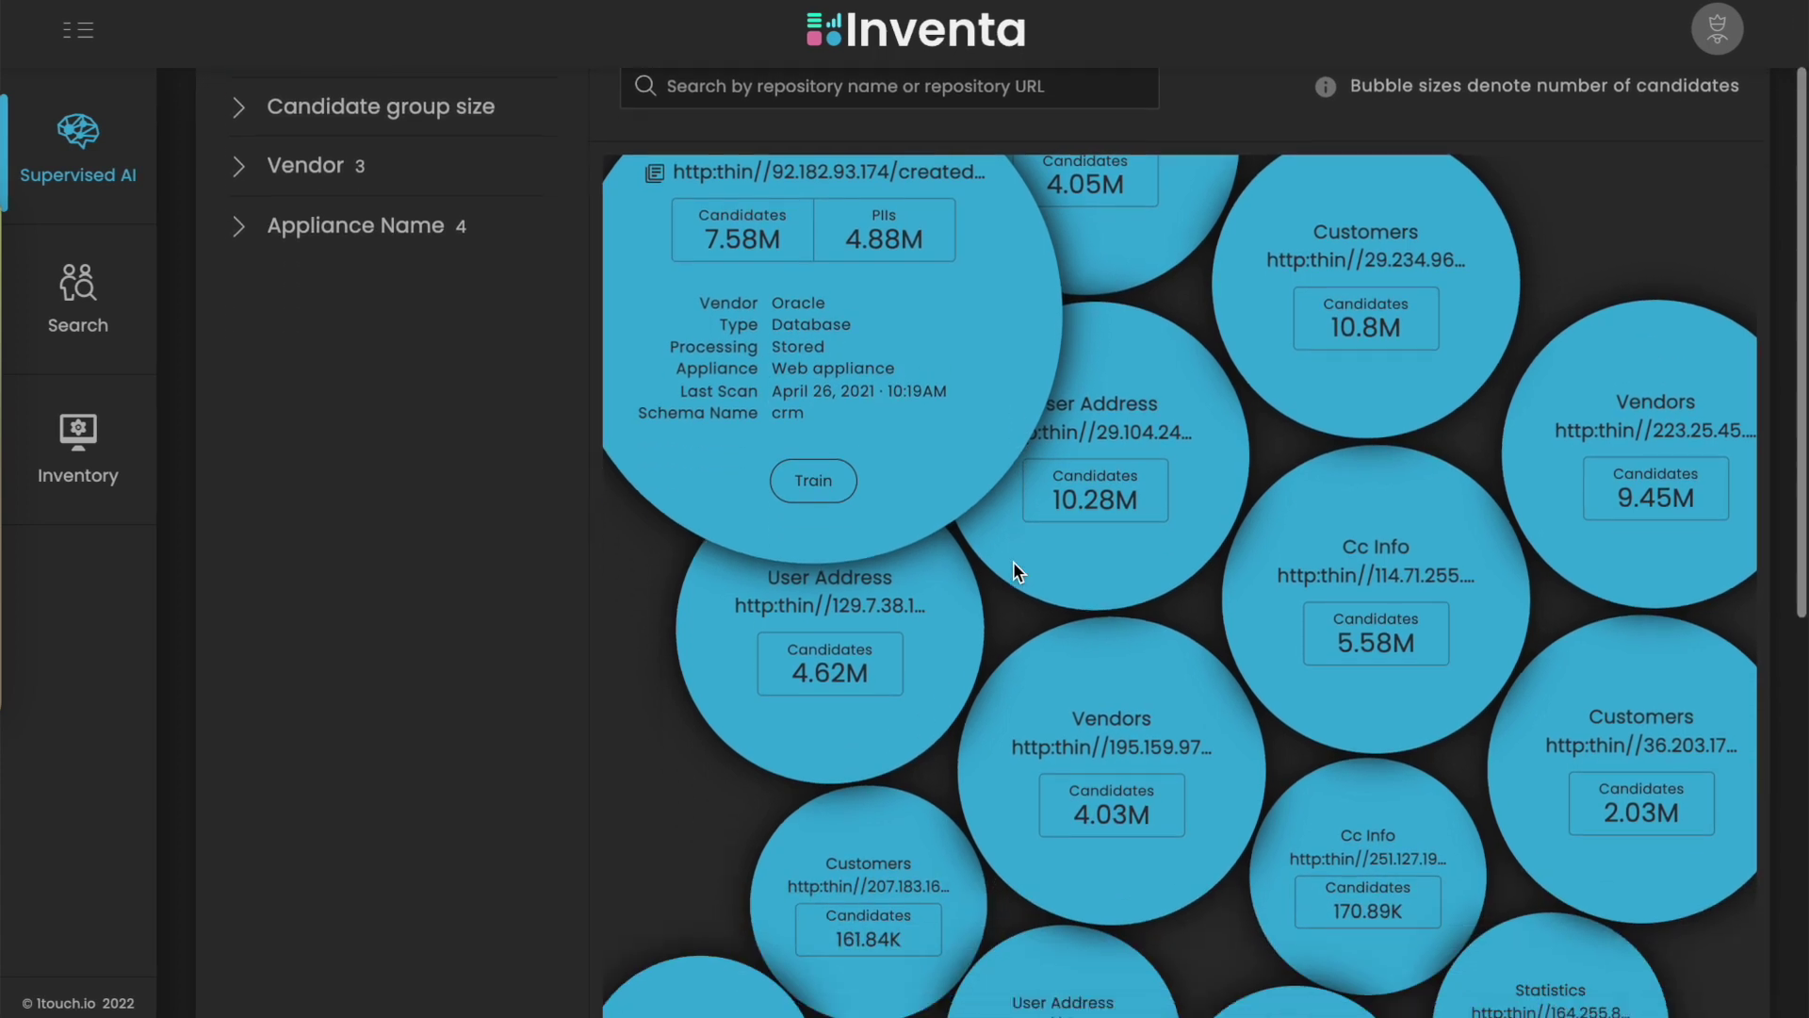
{"action": "left_click", "coordinate": [1014, 563]}
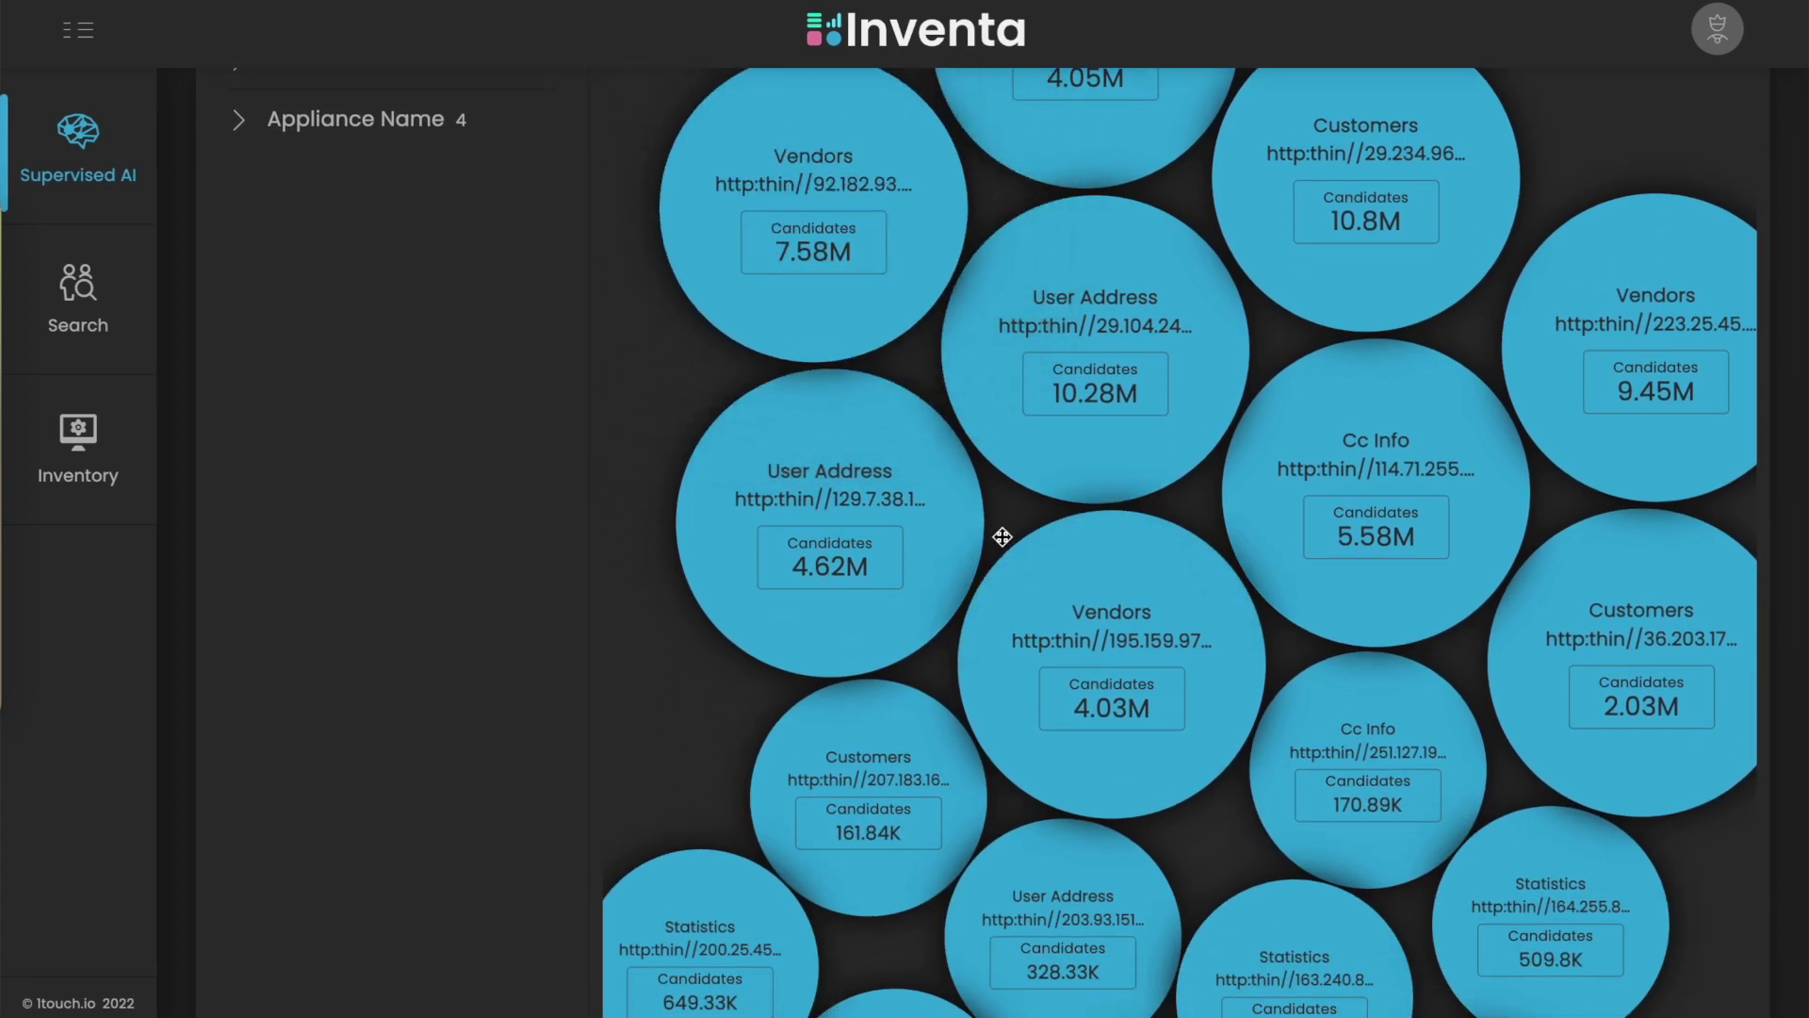
{"action": "left_click", "coordinate": [875, 287]}
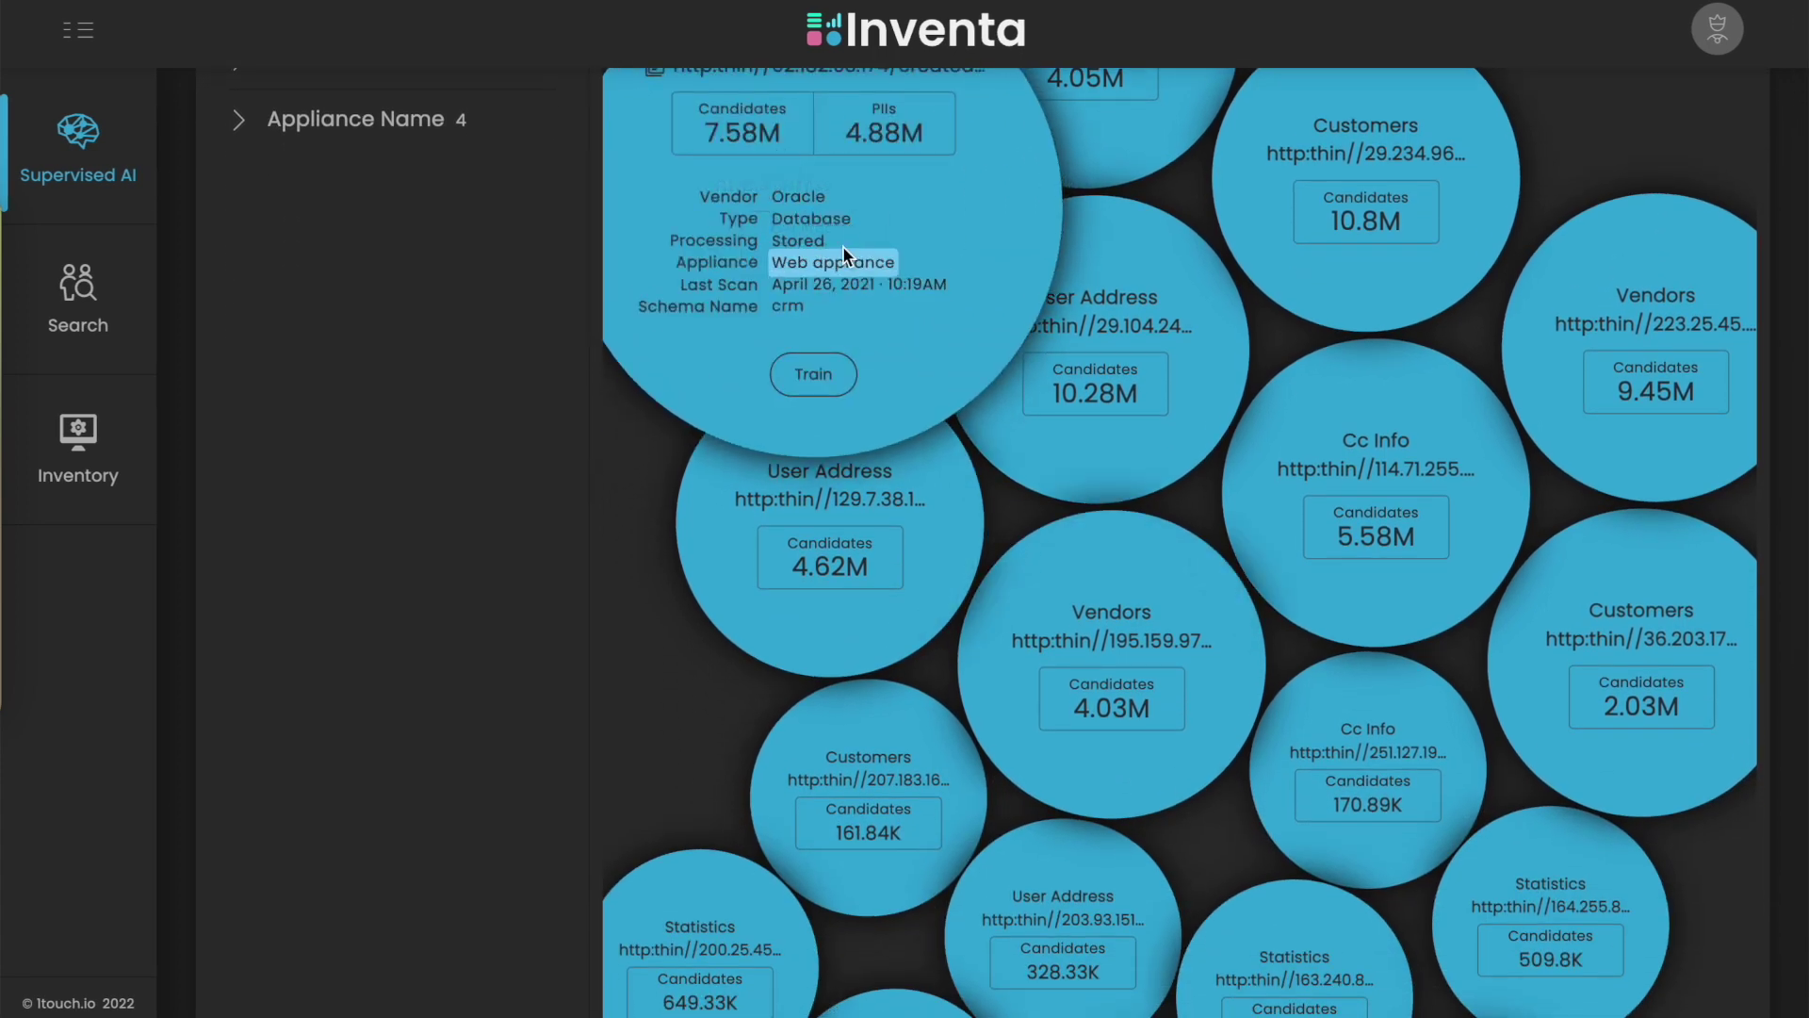
{"action": "scroll", "coordinate": [772, 184], "scroll_direction": "up", "scroll_amount": 2}
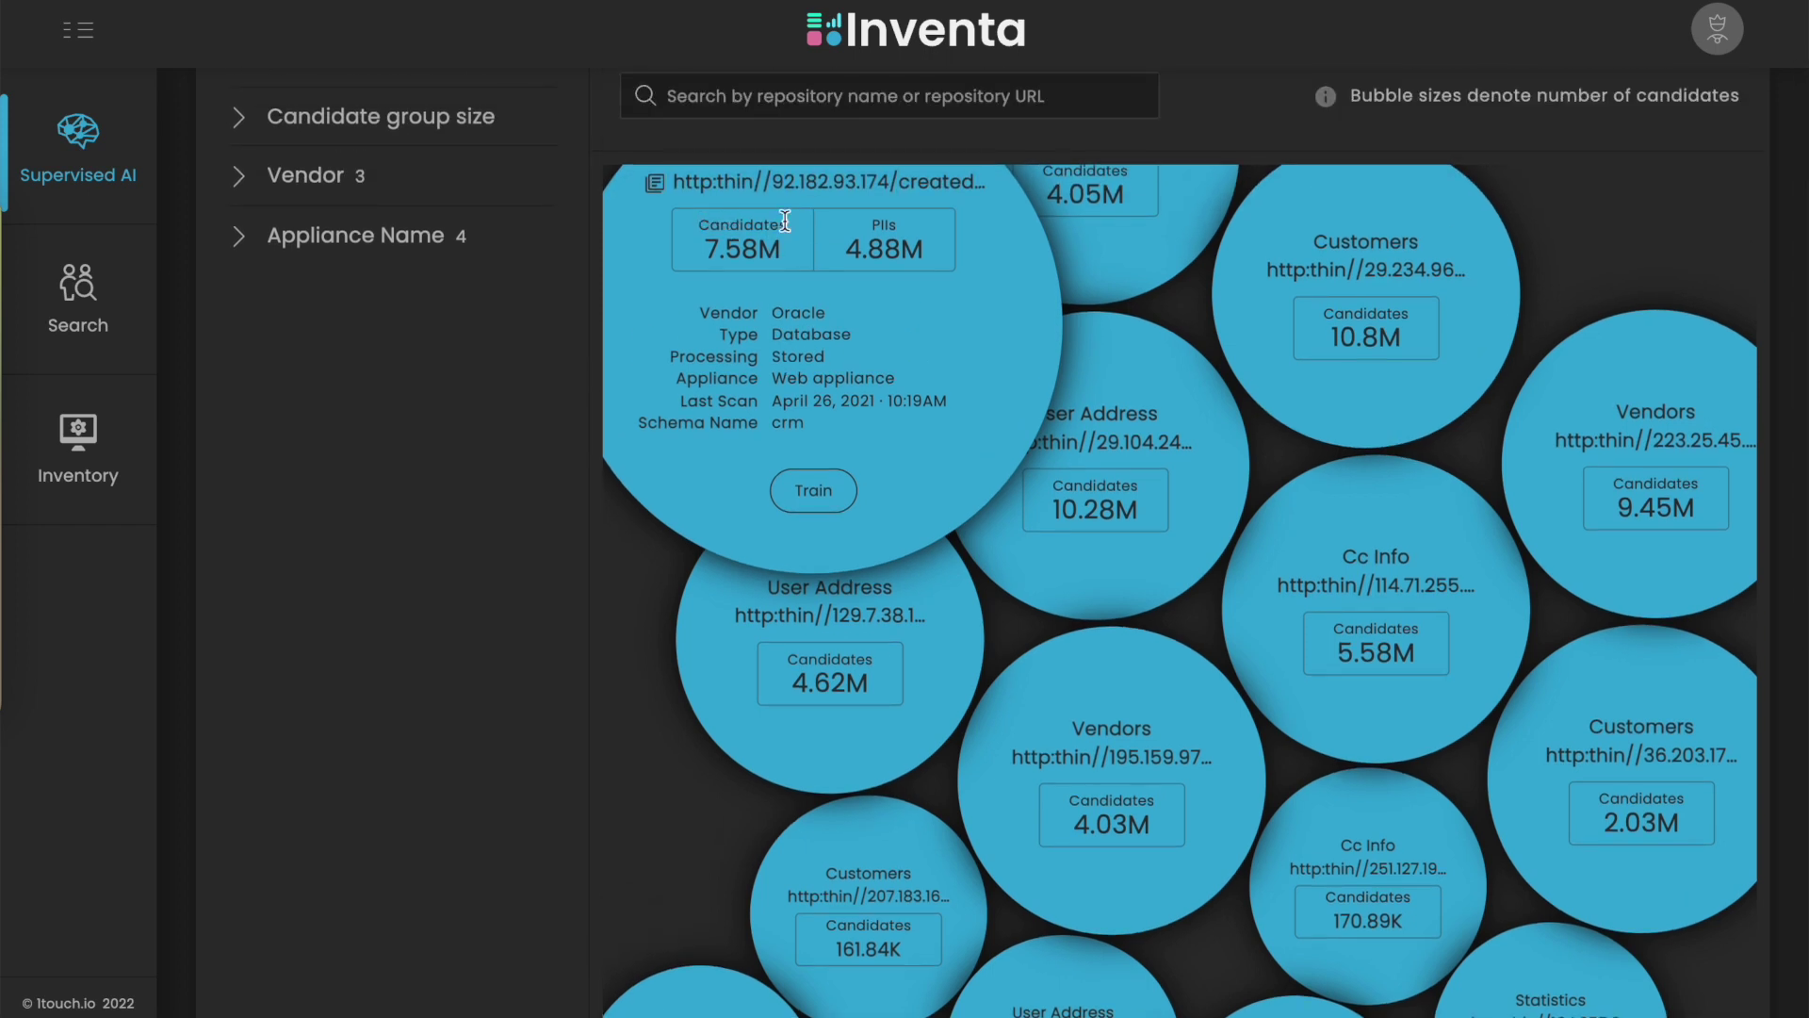